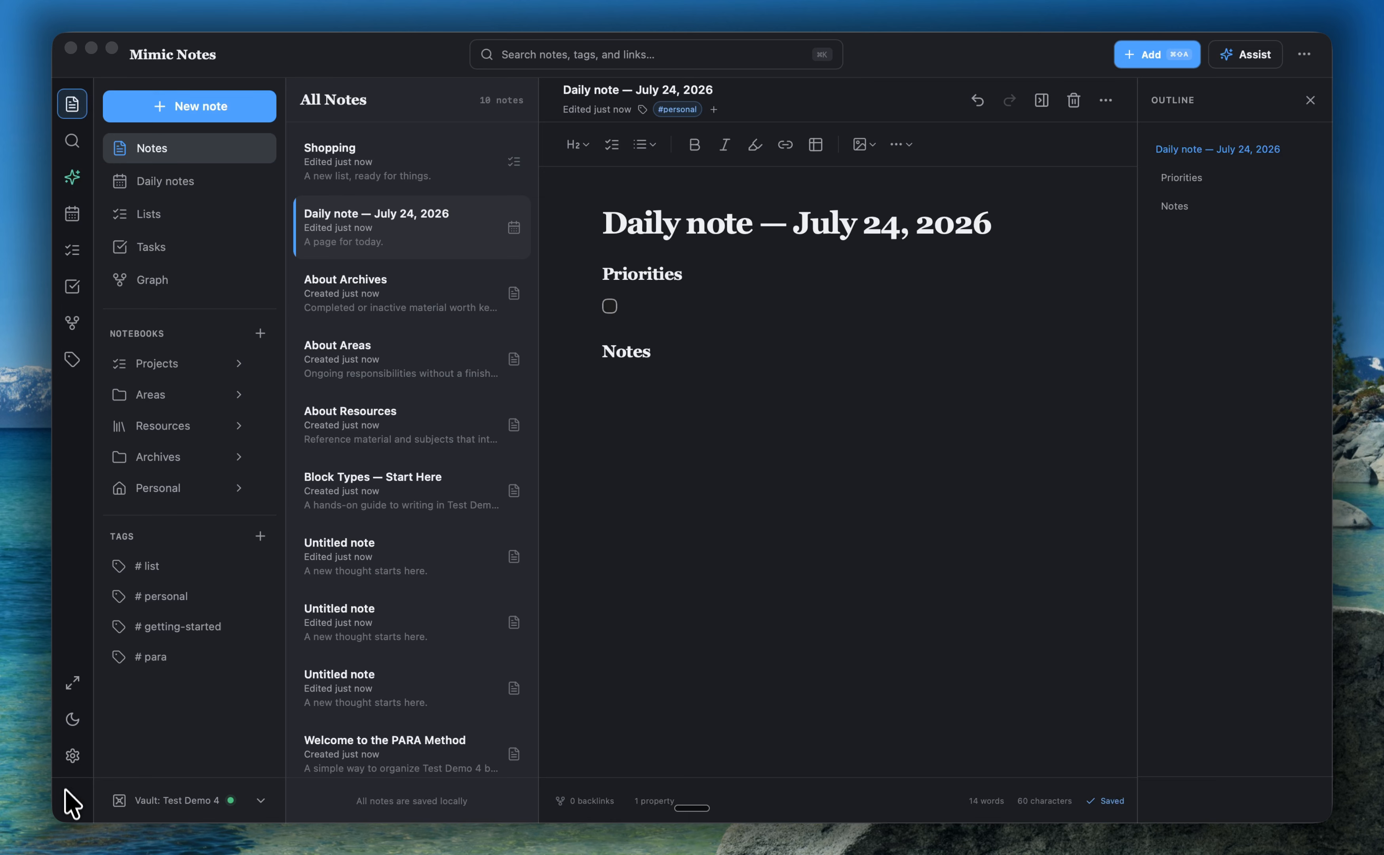
Step: Expand and collapse the navigation sidebar, leaving it expanded with the notebooks and tags shown
{"action": "left_click", "coordinate": [72, 800]}
{"action": "left_click", "coordinate": [72, 801]}
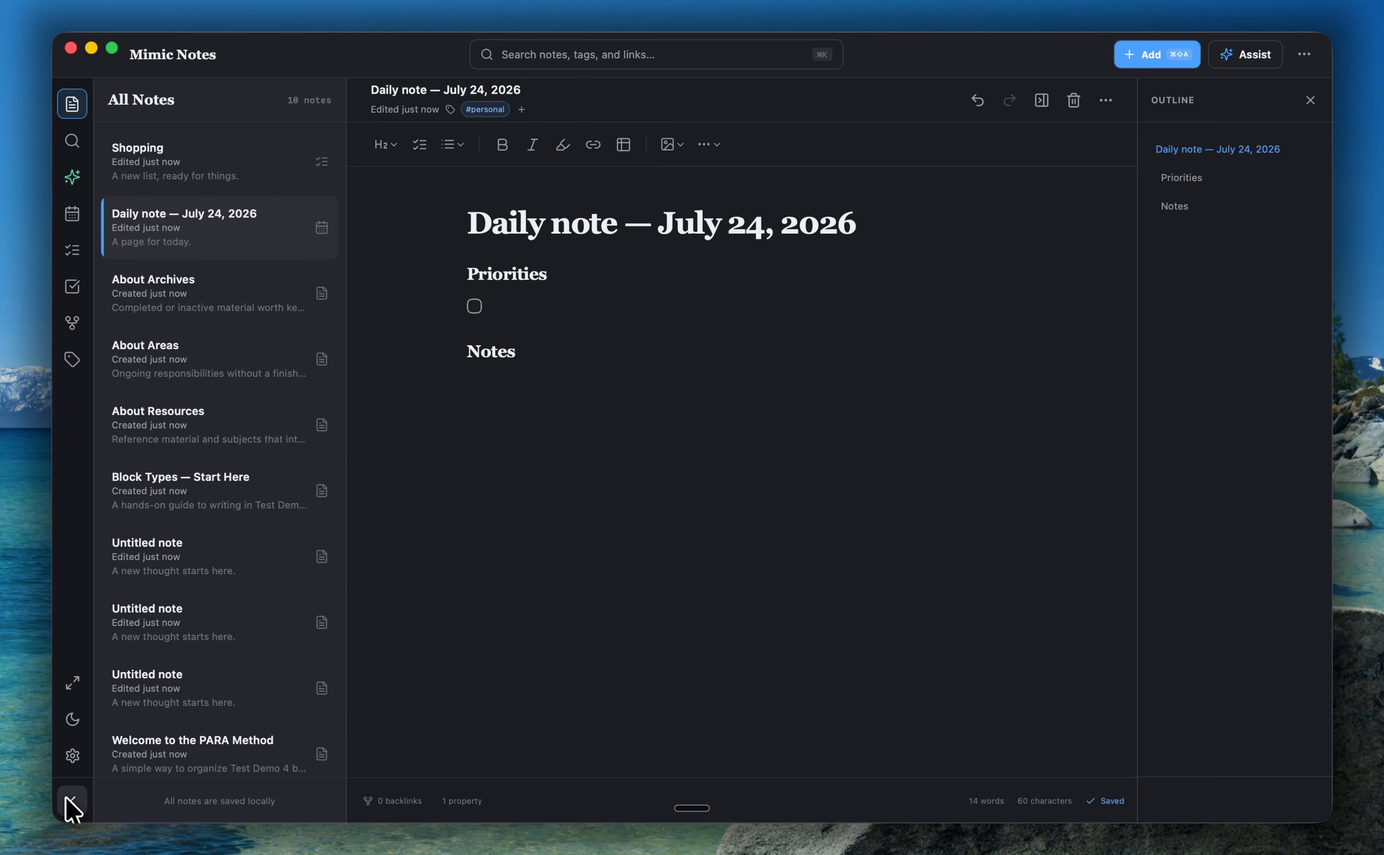
{"action": "left_click", "coordinate": [66, 800]}
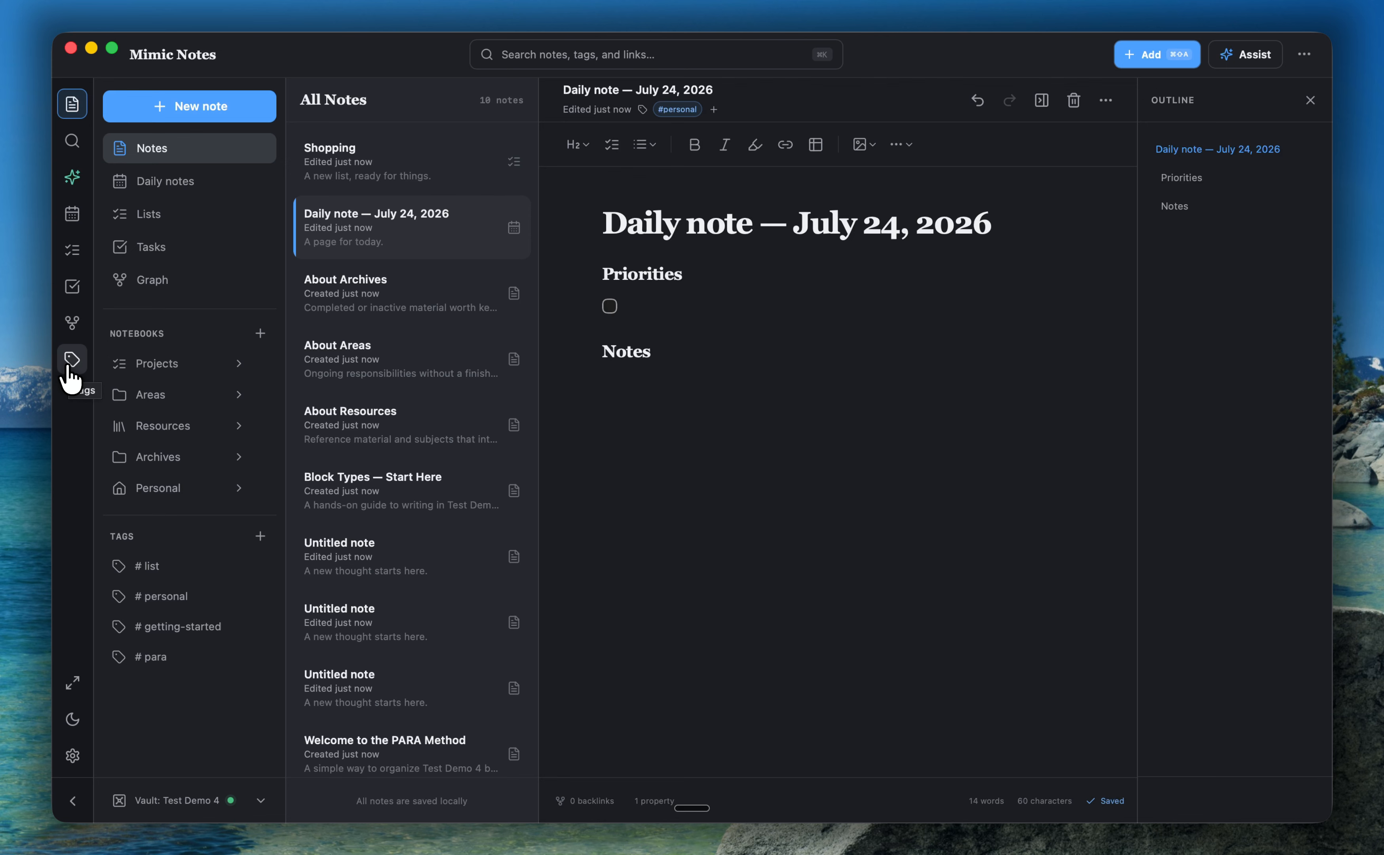
Step: Turn the distraction-free note view on and off, and switch to the light theme and back to dark
{"action": "left_click", "coordinate": [72, 681]}
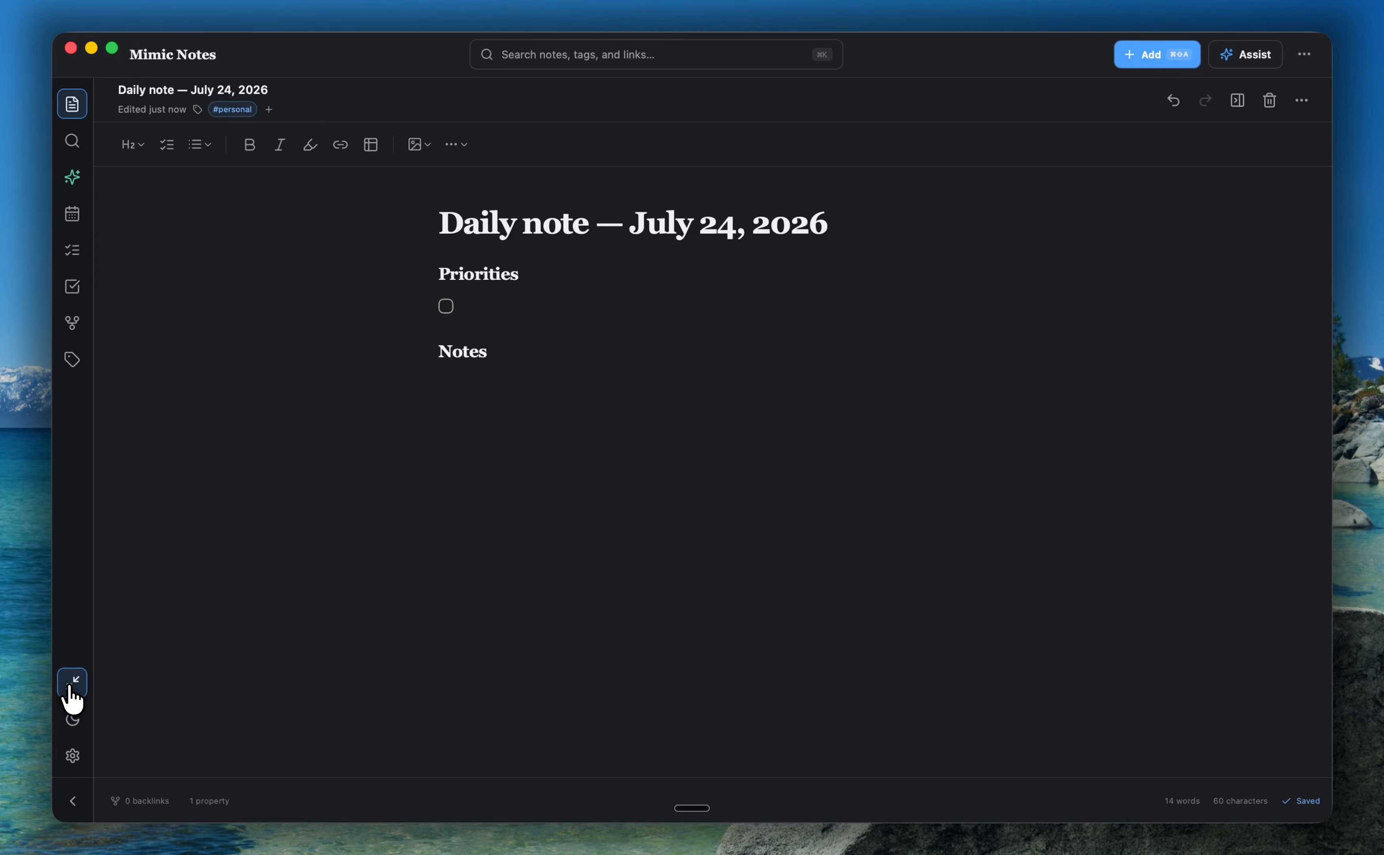
{"action": "left_click", "coordinate": [71, 685]}
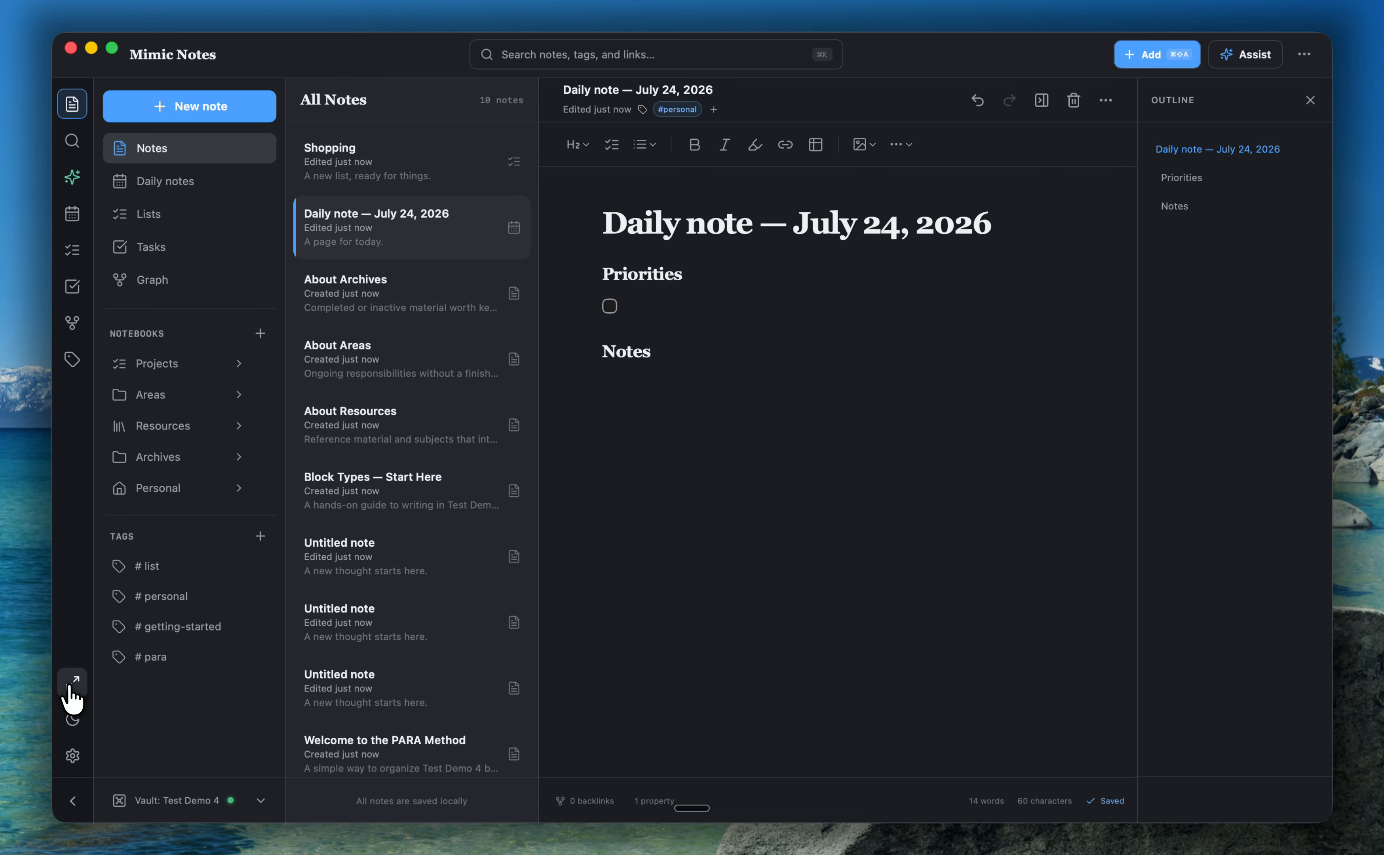
{"action": "left_click", "coordinate": [71, 719]}
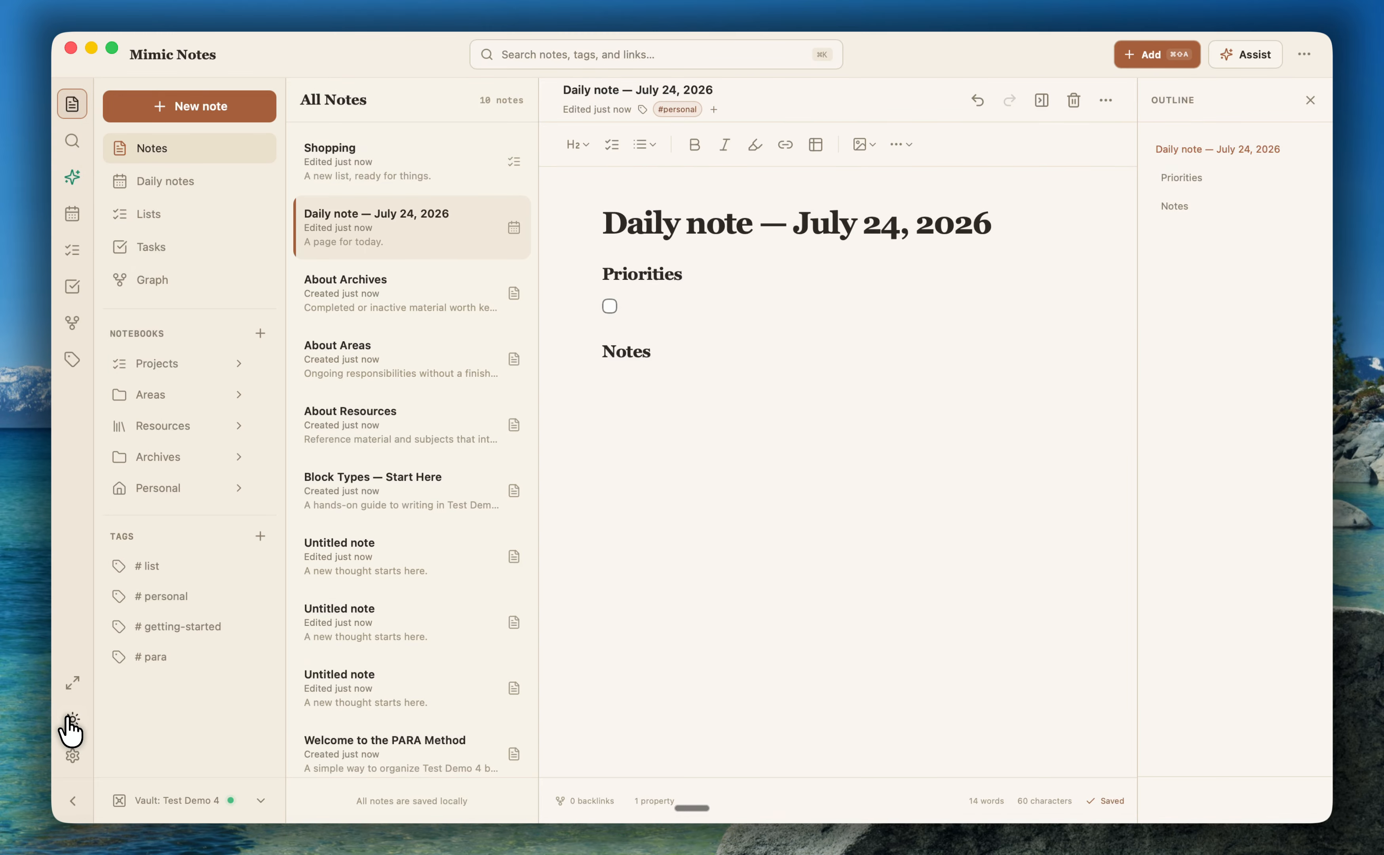
{"action": "left_click", "coordinate": [71, 719]}
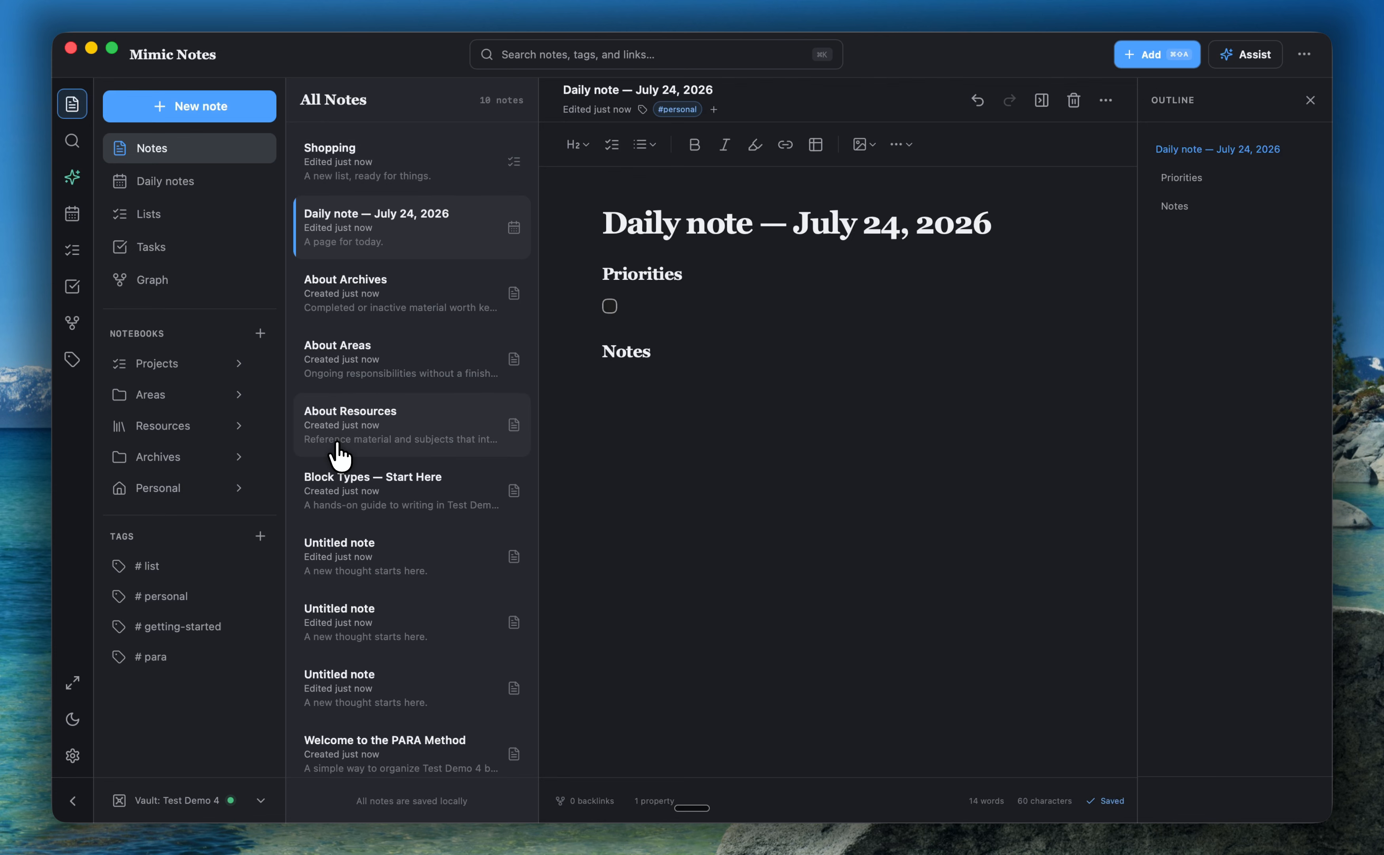
Step: Open the July 24, 2026 daily note from the calendar and review its heading, media and additional block options
{"action": "left_click", "coordinate": [192, 199]}
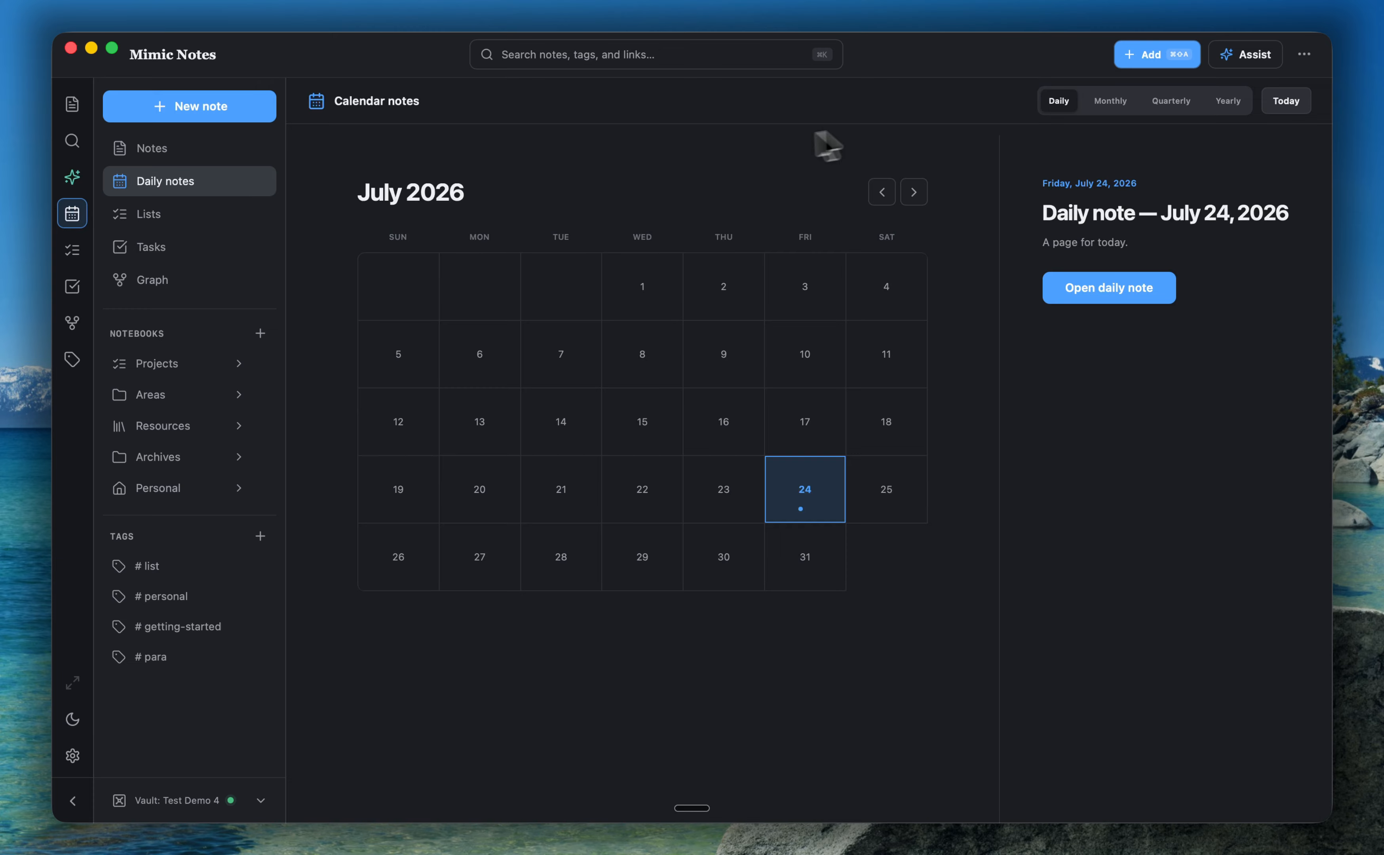
{"action": "left_click", "coordinate": [1088, 300]}
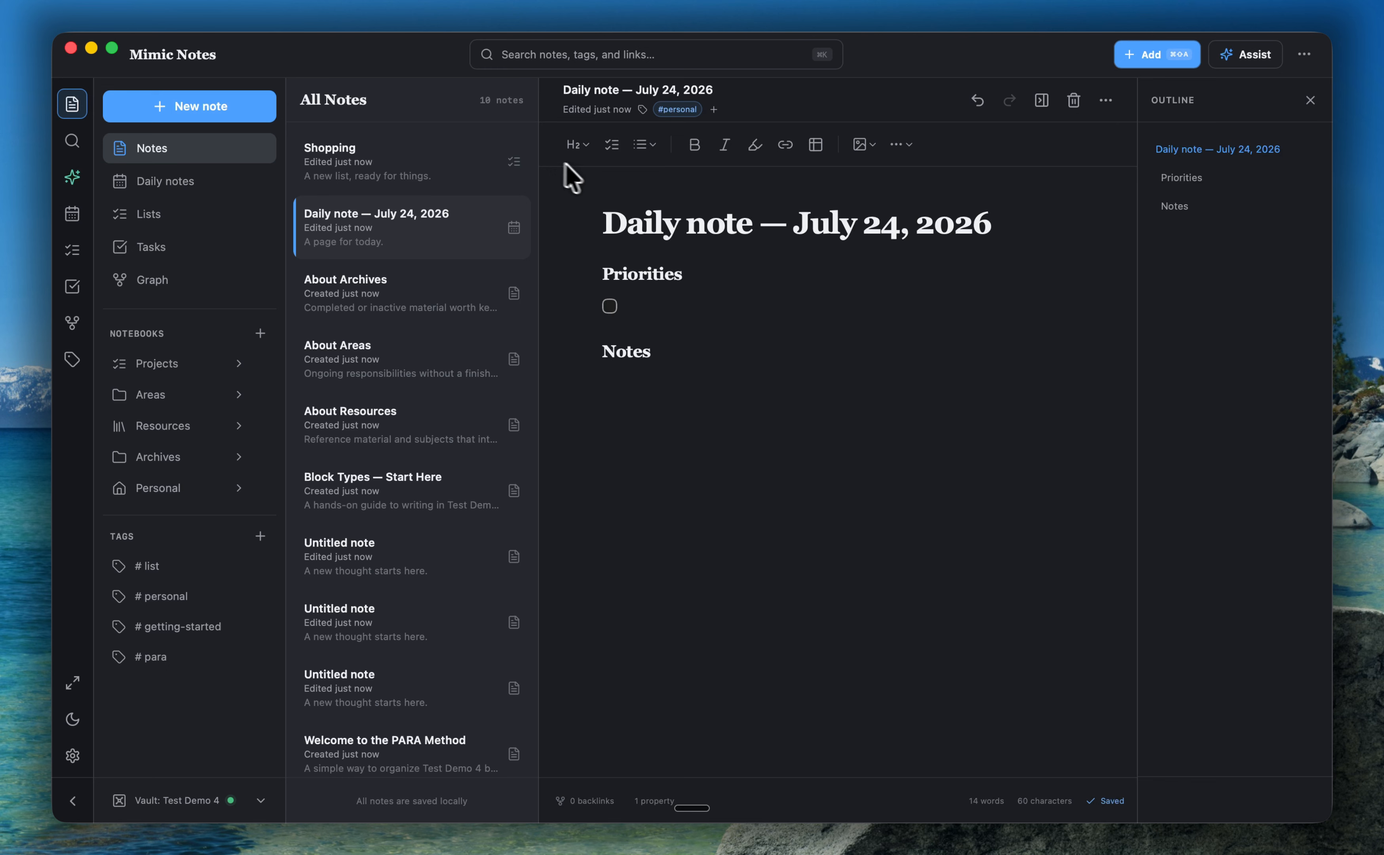
{"action": "left_click", "coordinate": [587, 154]}
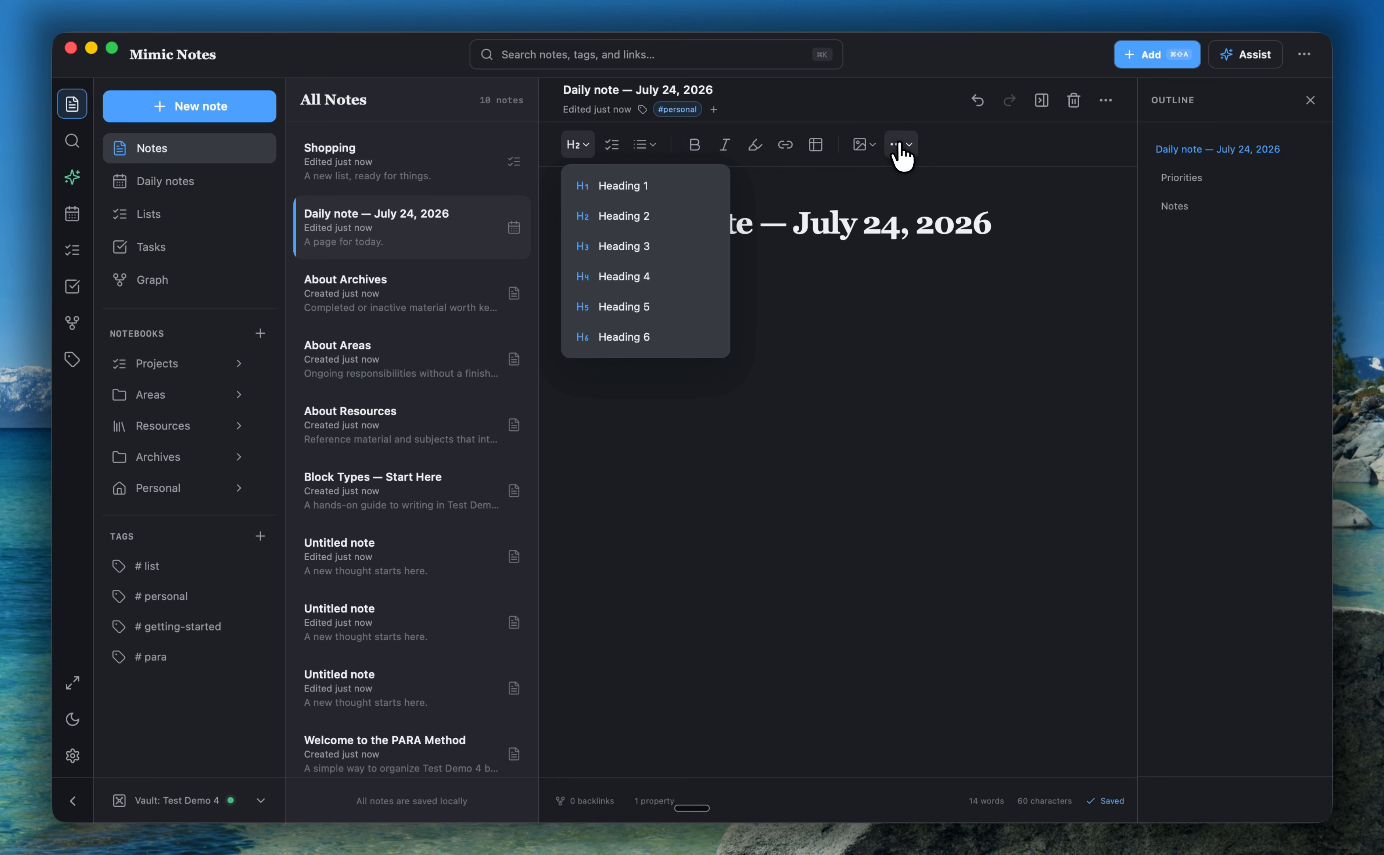
{"action": "left_click", "coordinate": [579, 148]}
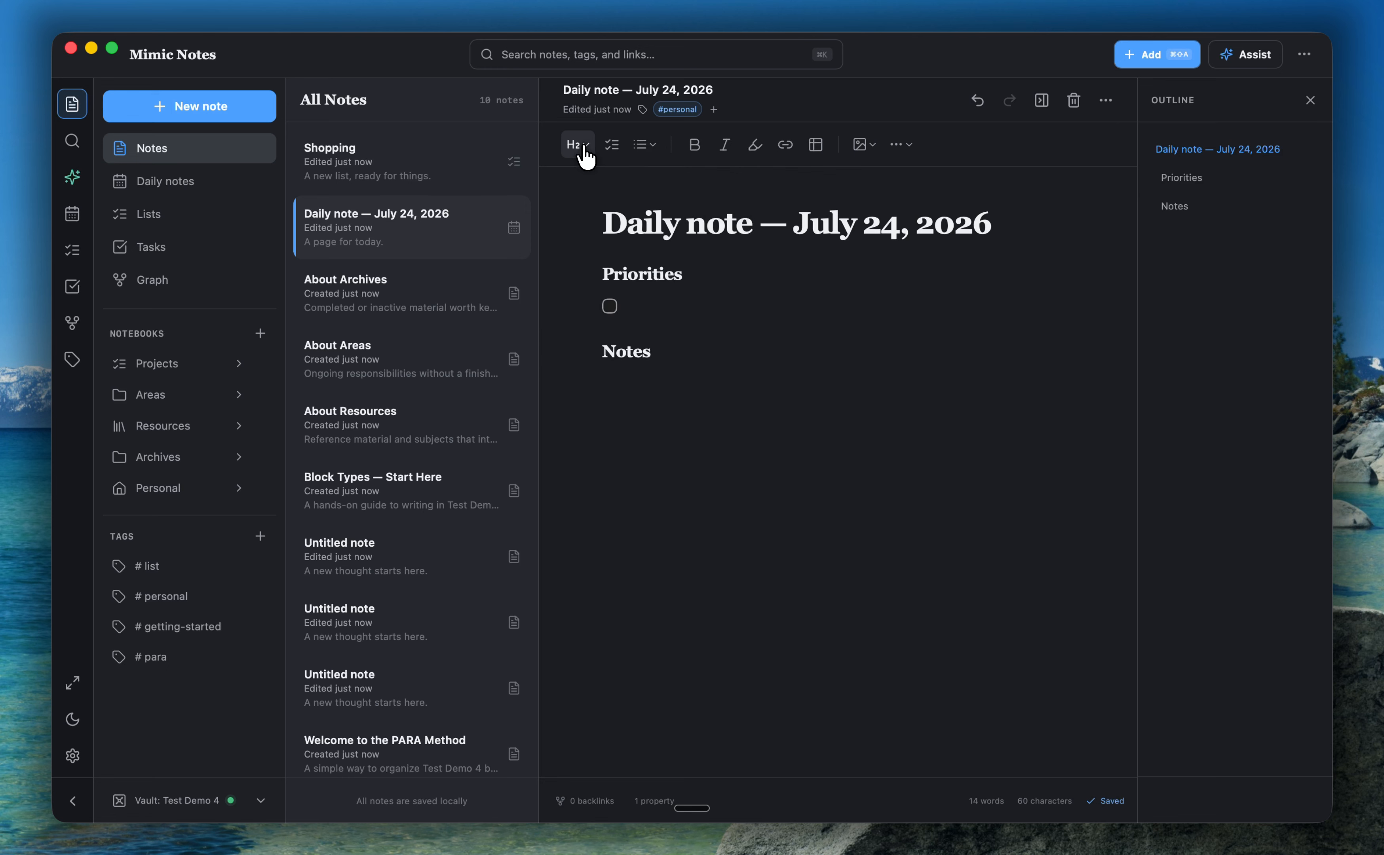
{"action": "left_click", "coordinate": [864, 147]}
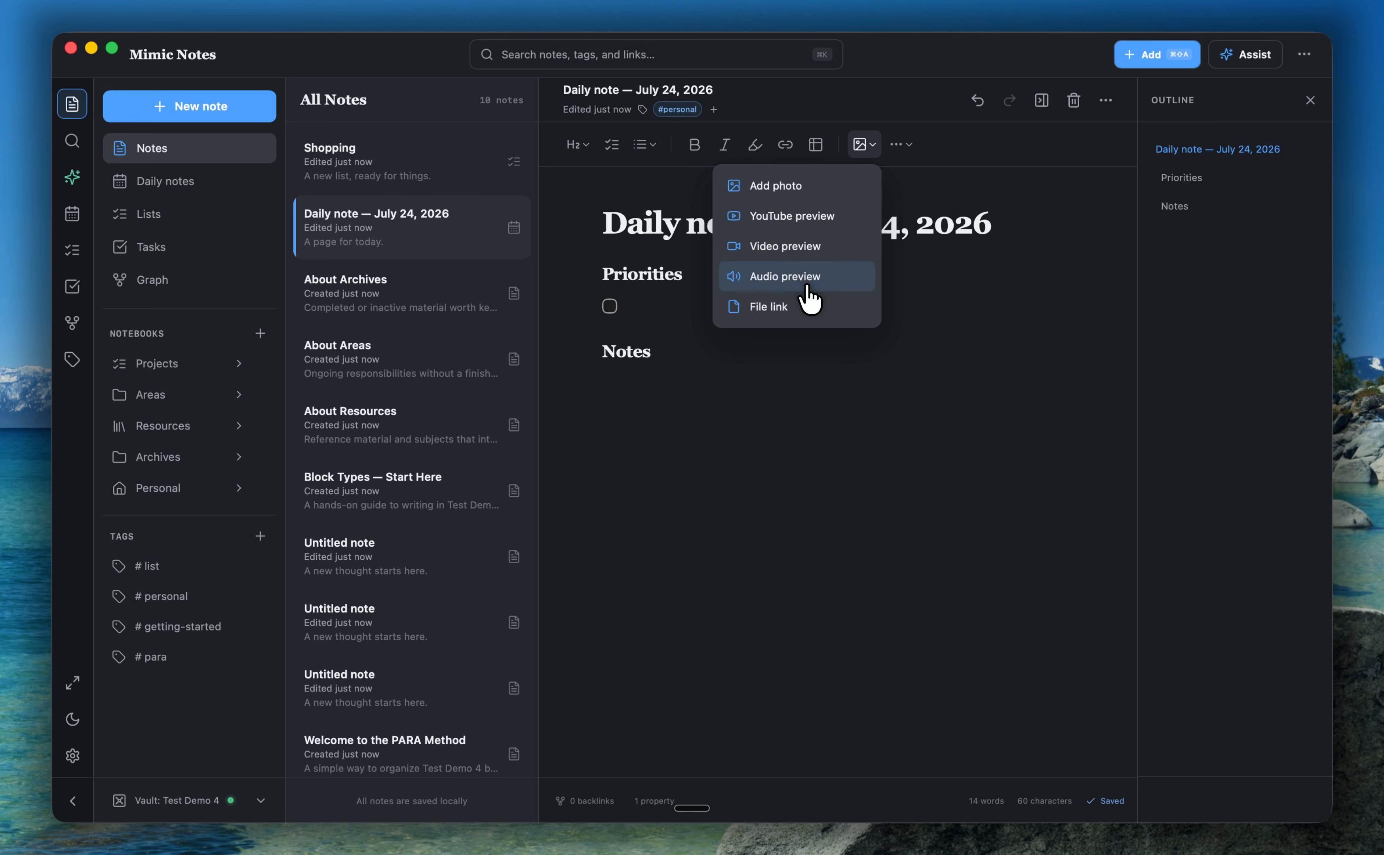
{"action": "left_click", "coordinate": [901, 149]}
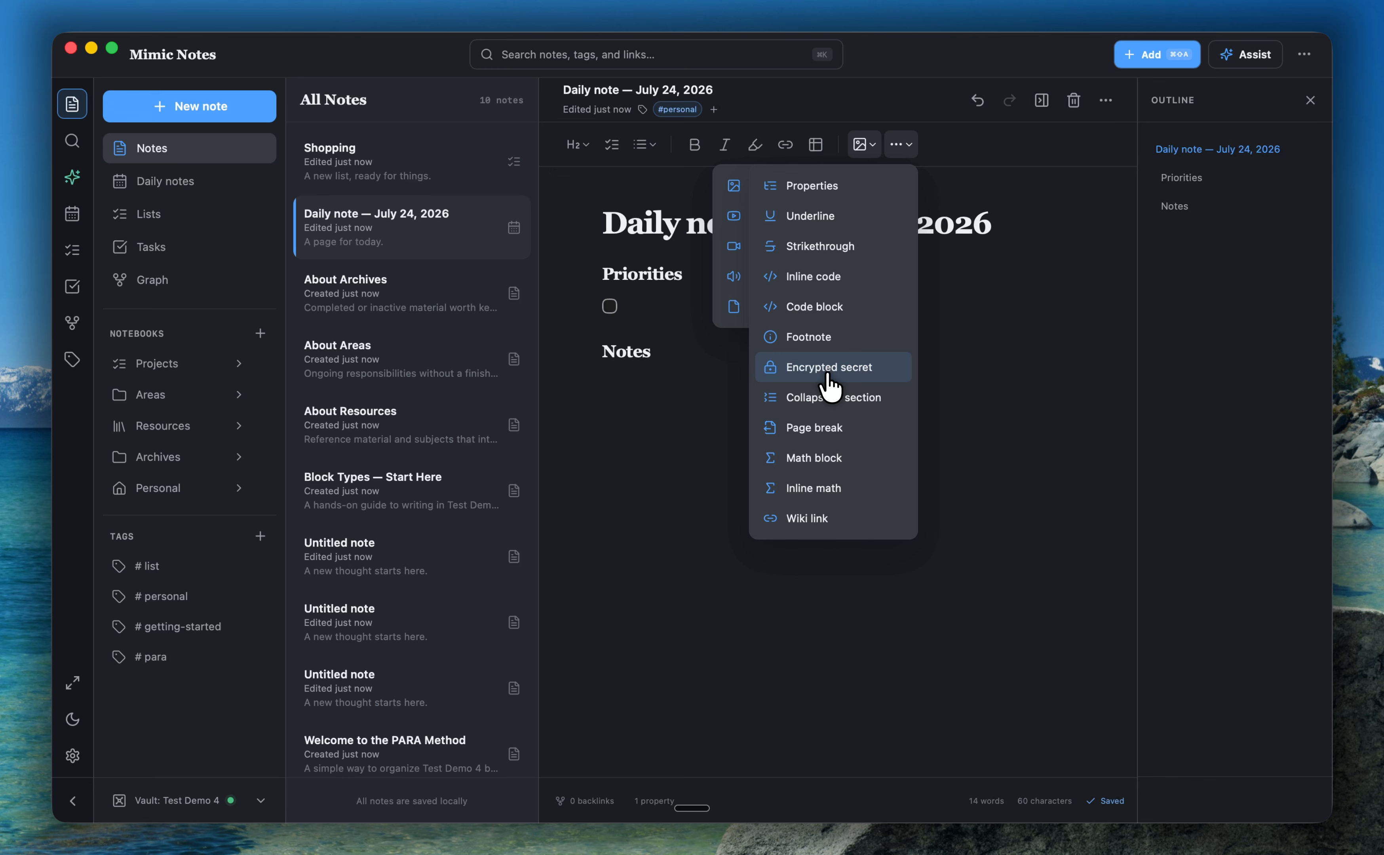
{"action": "left_click", "coordinate": [902, 147]}
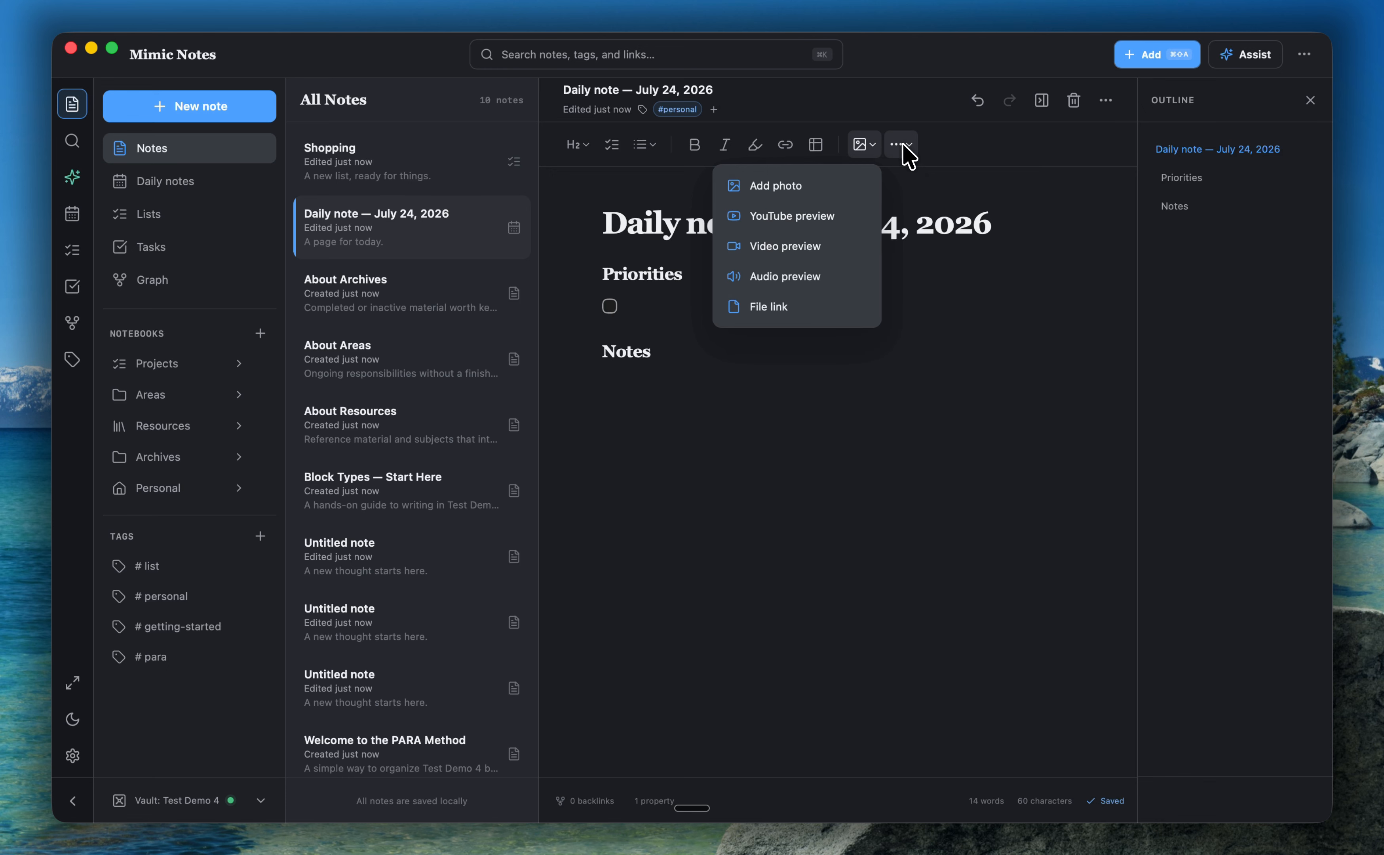
{"action": "left_click", "coordinate": [874, 144]}
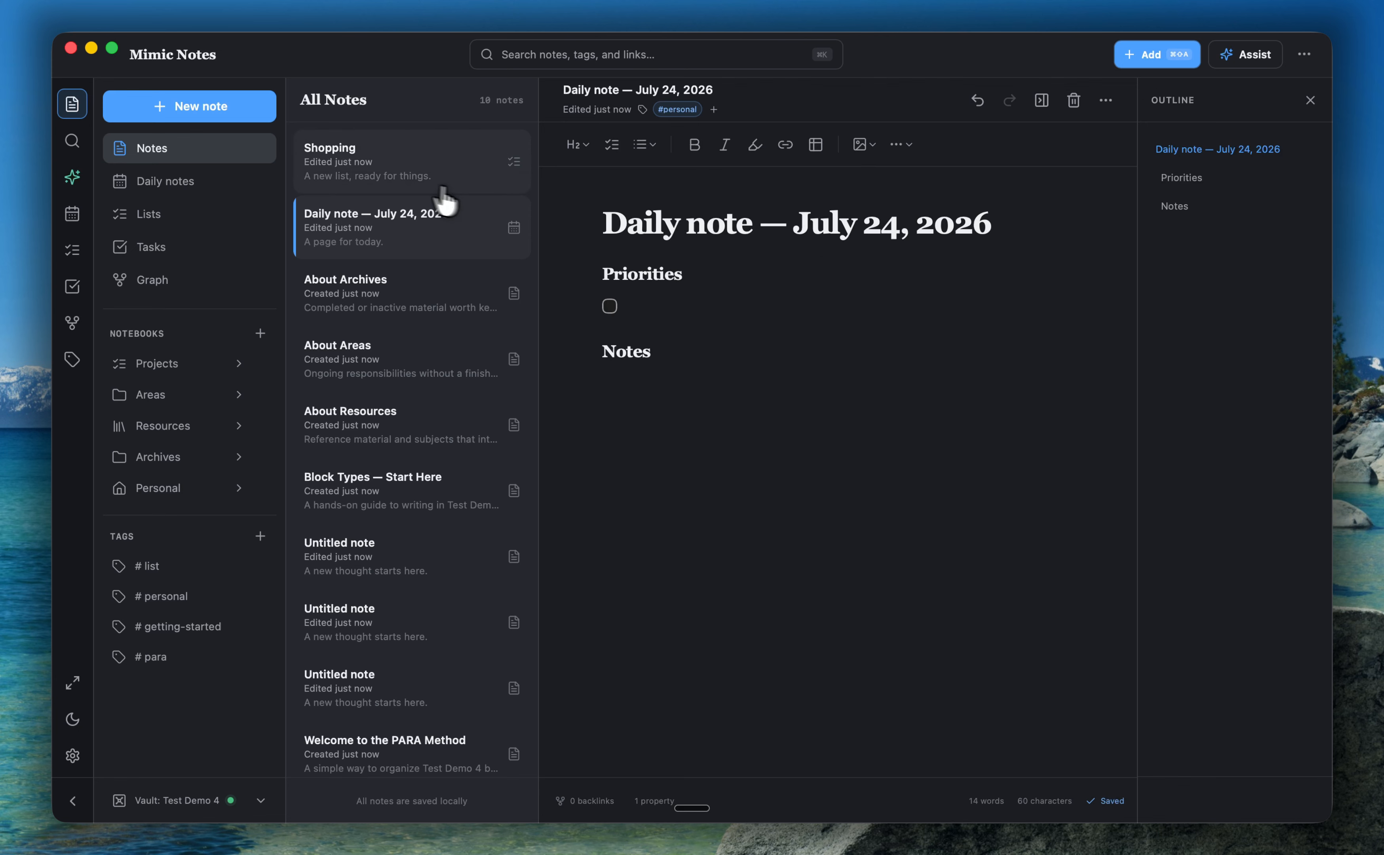
Step: Open the Shopping list and look through its entry types from Note to Sublist and its Open and Done filters
{"action": "left_click", "coordinate": [166, 214]}
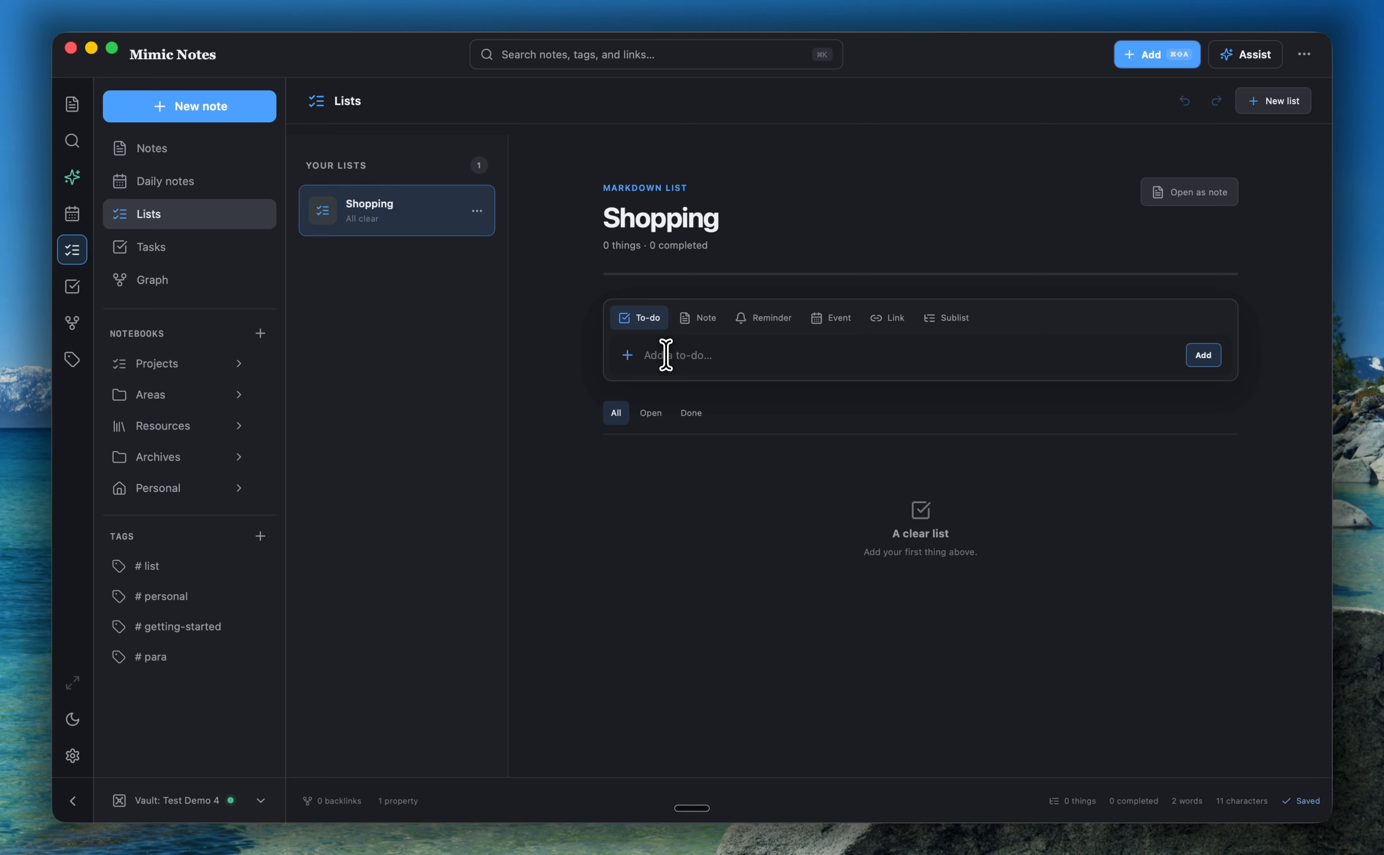
{"action": "left_click", "coordinate": [687, 320]}
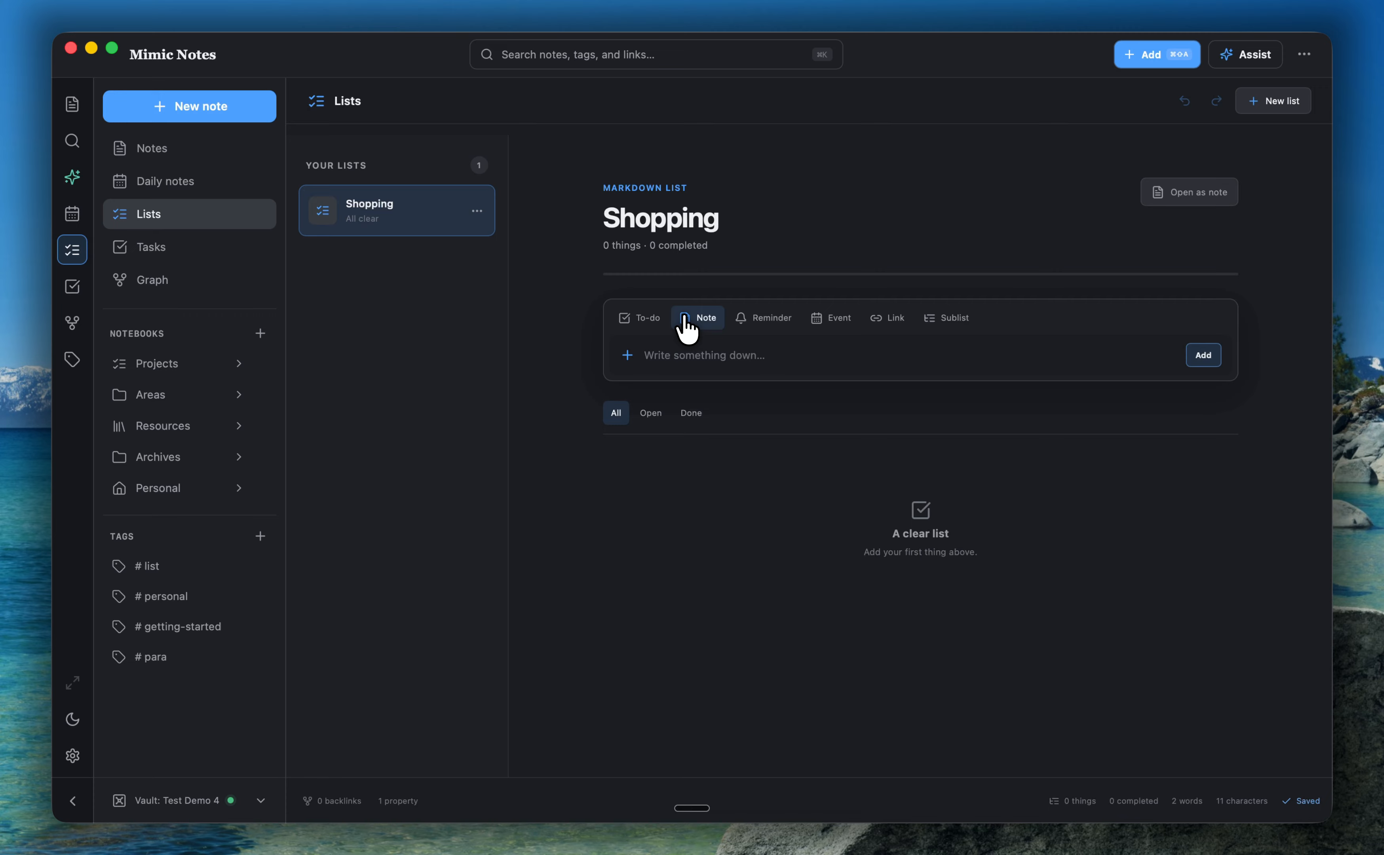
{"action": "left_click", "coordinate": [742, 322]}
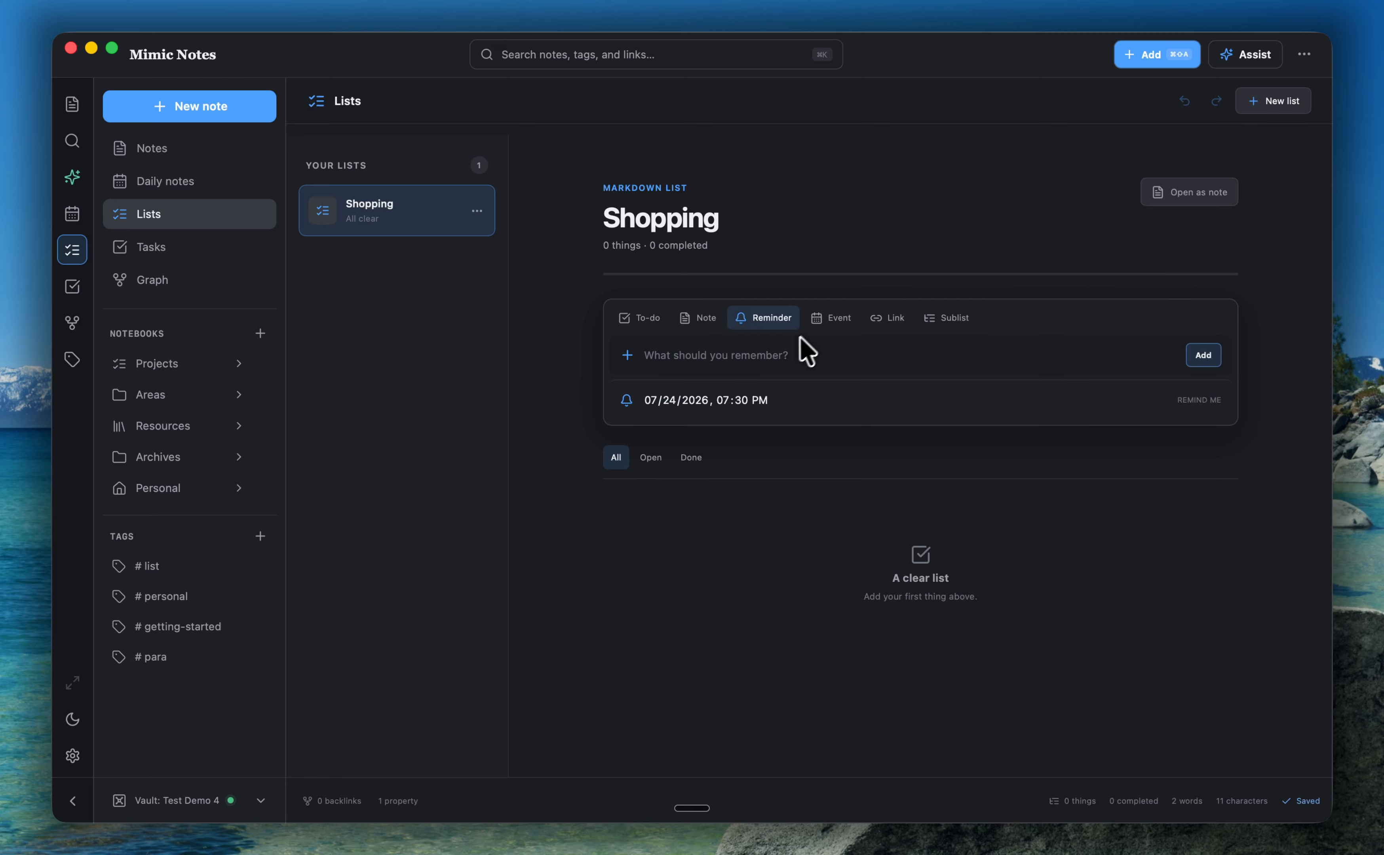
{"action": "left_click", "coordinate": [819, 319]}
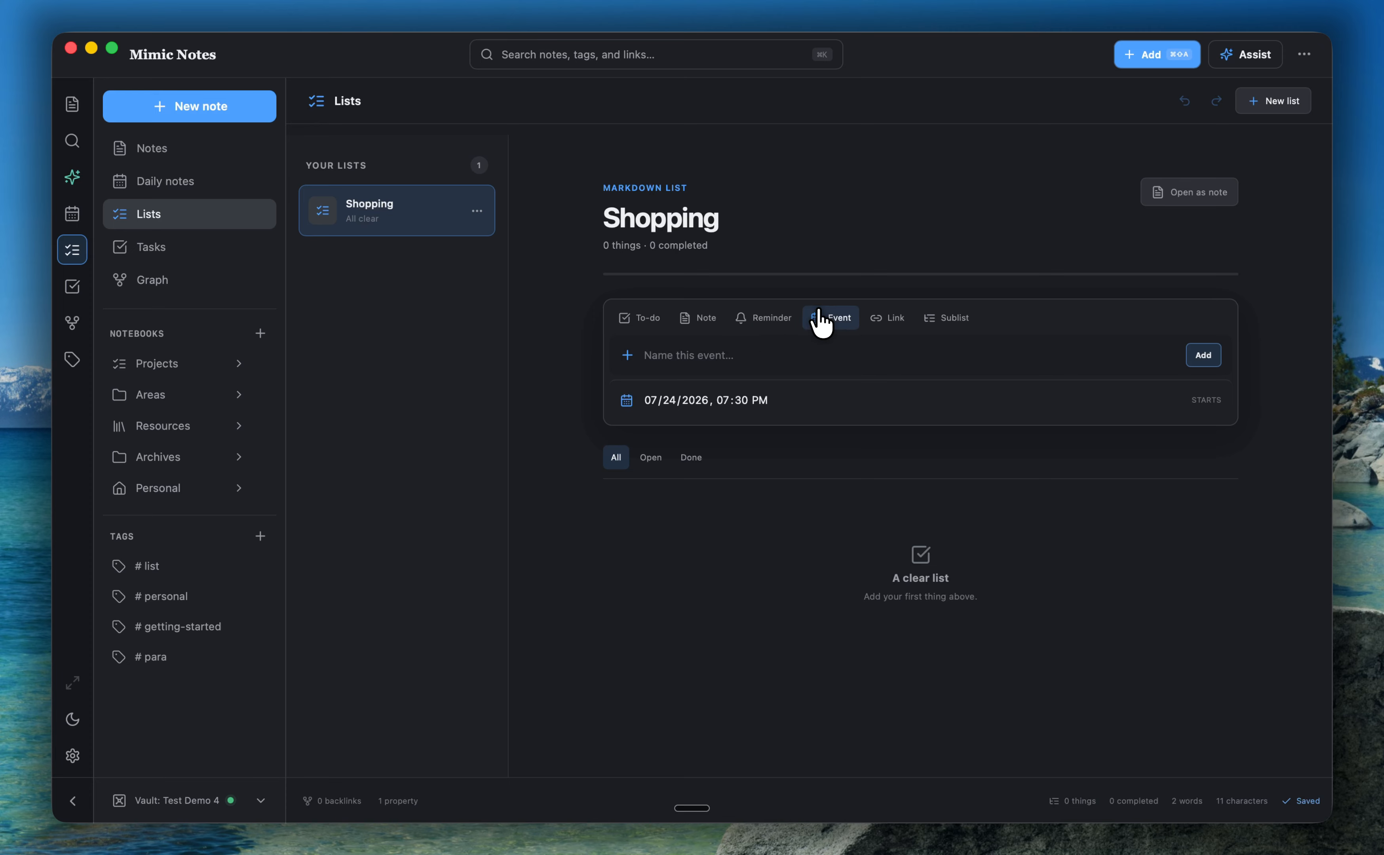
{"action": "left_click", "coordinate": [885, 327]}
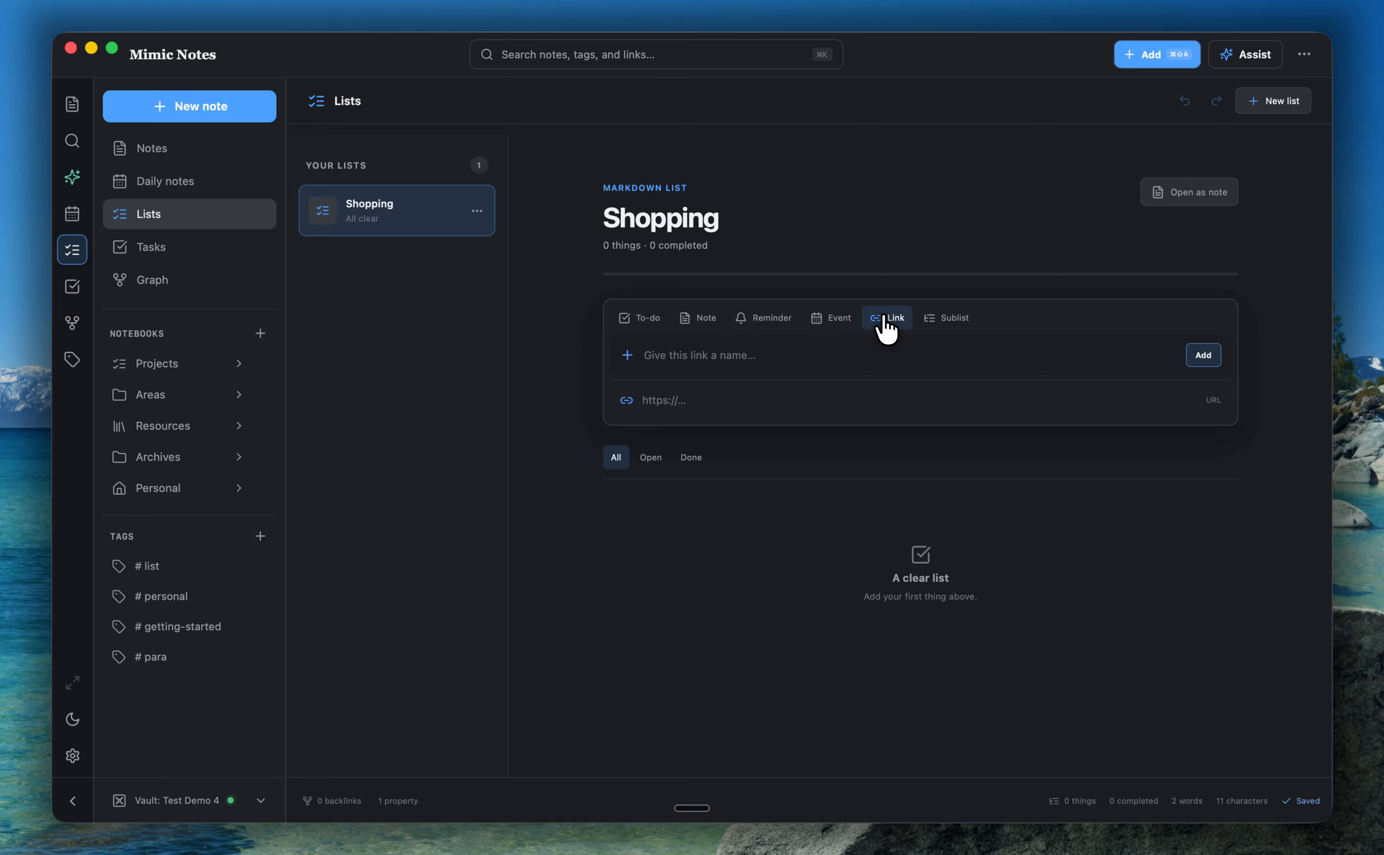
{"action": "left_click", "coordinate": [935, 334]}
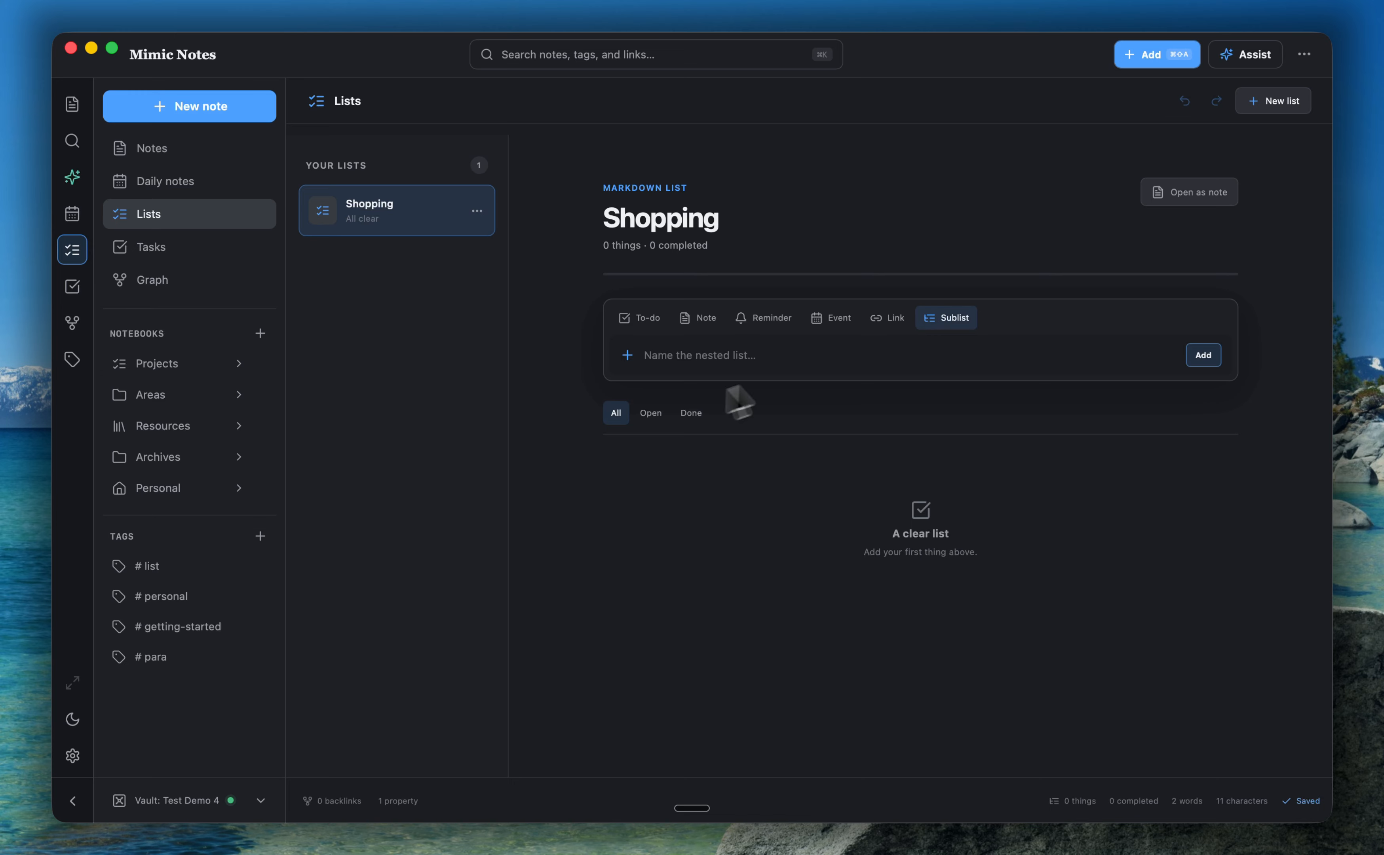
{"action": "left_click", "coordinate": [646, 421]}
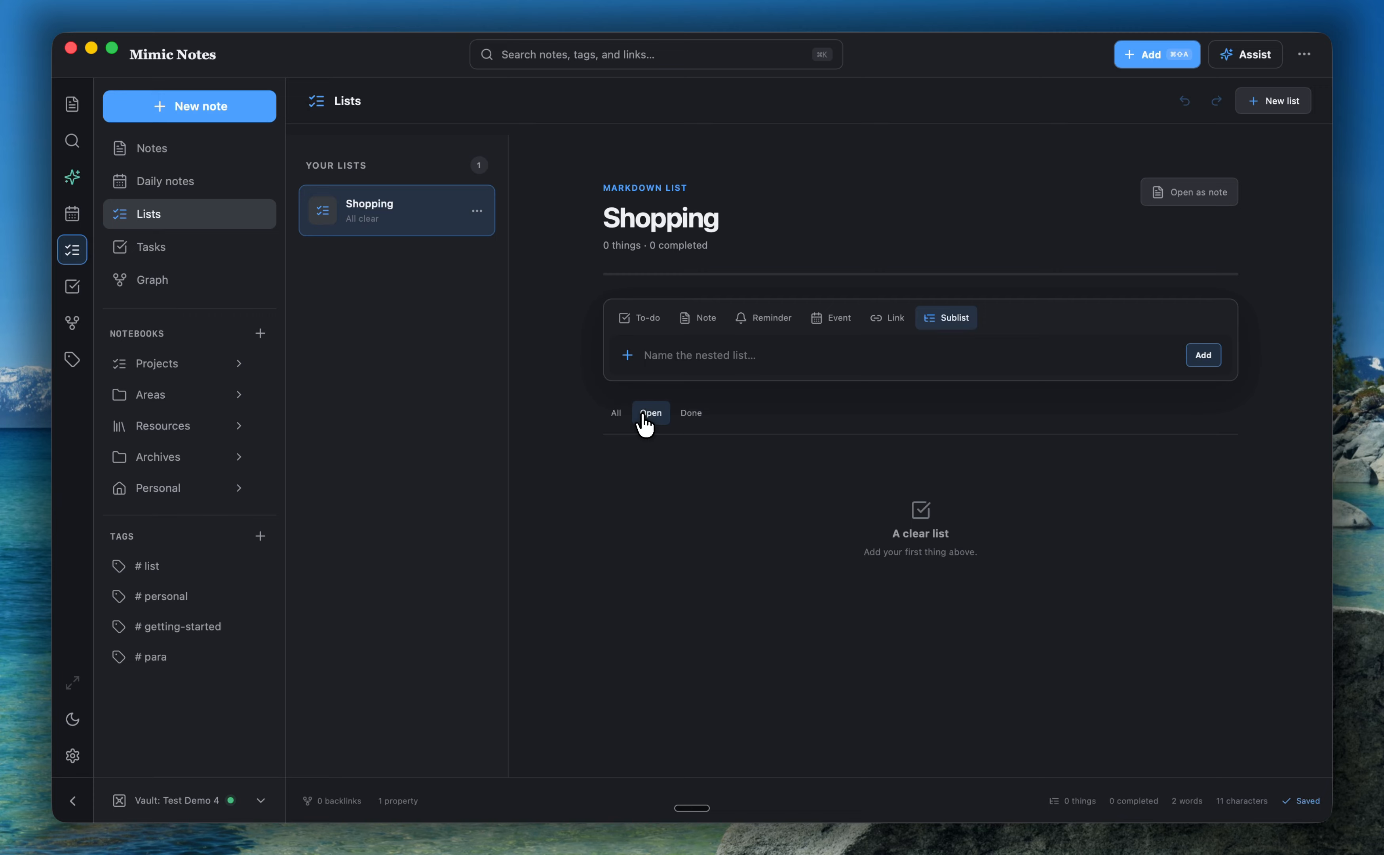
{"action": "left_click", "coordinate": [686, 421]}
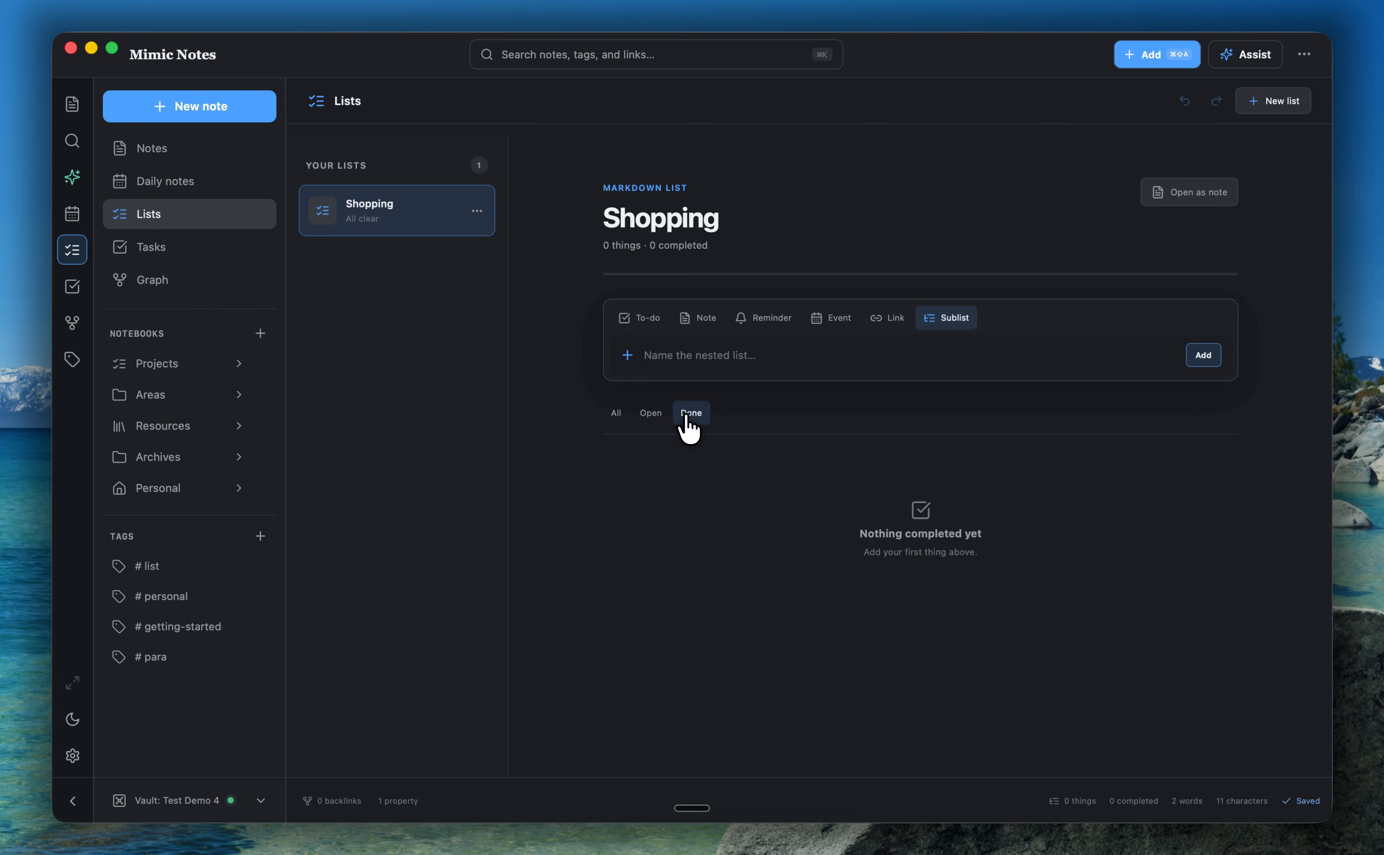
Step: View the tasks gathered from all notes and the graph of note connections with its node filter
{"action": "left_click", "coordinate": [153, 260]}
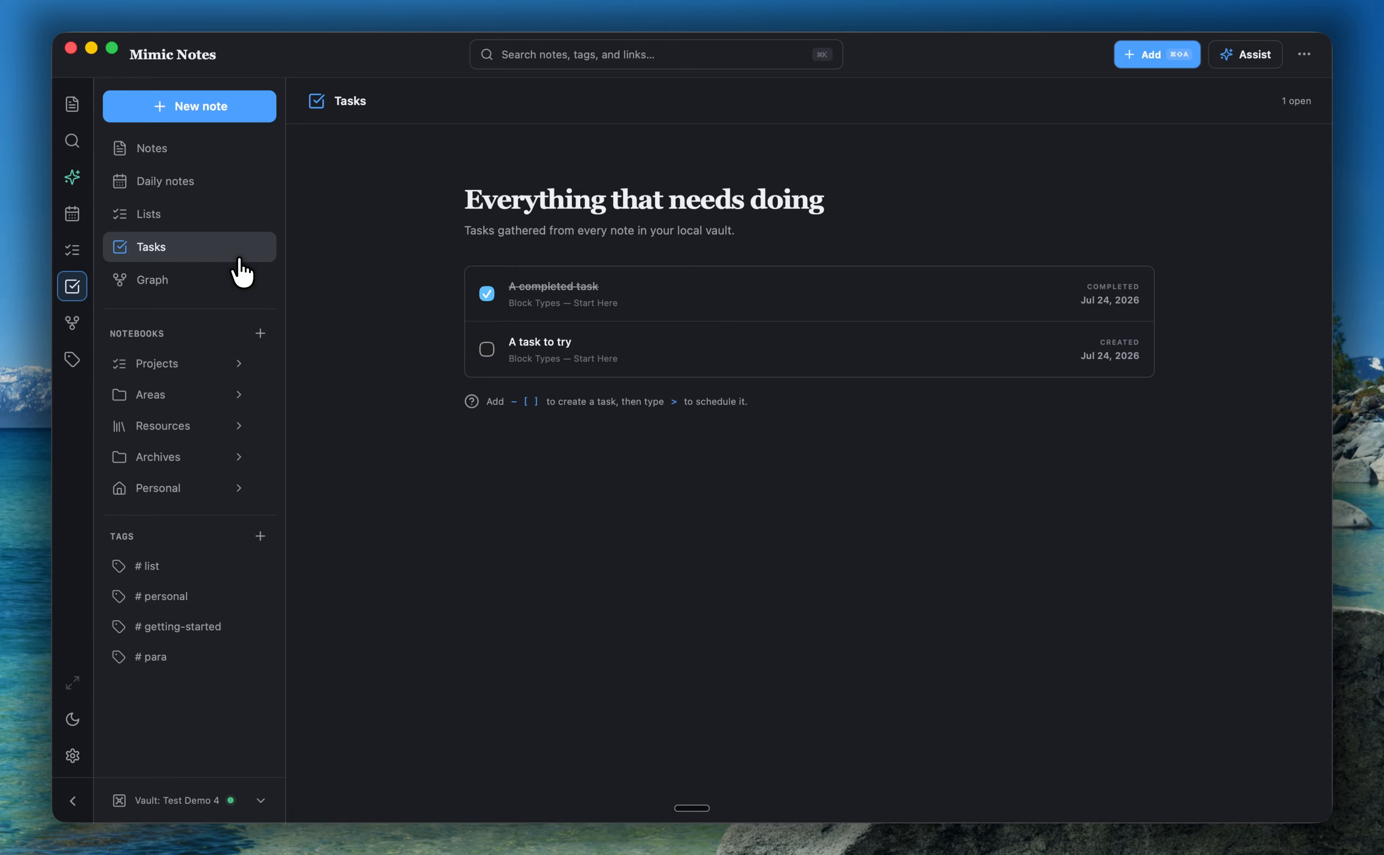
{"action": "left_click", "coordinate": [184, 279]}
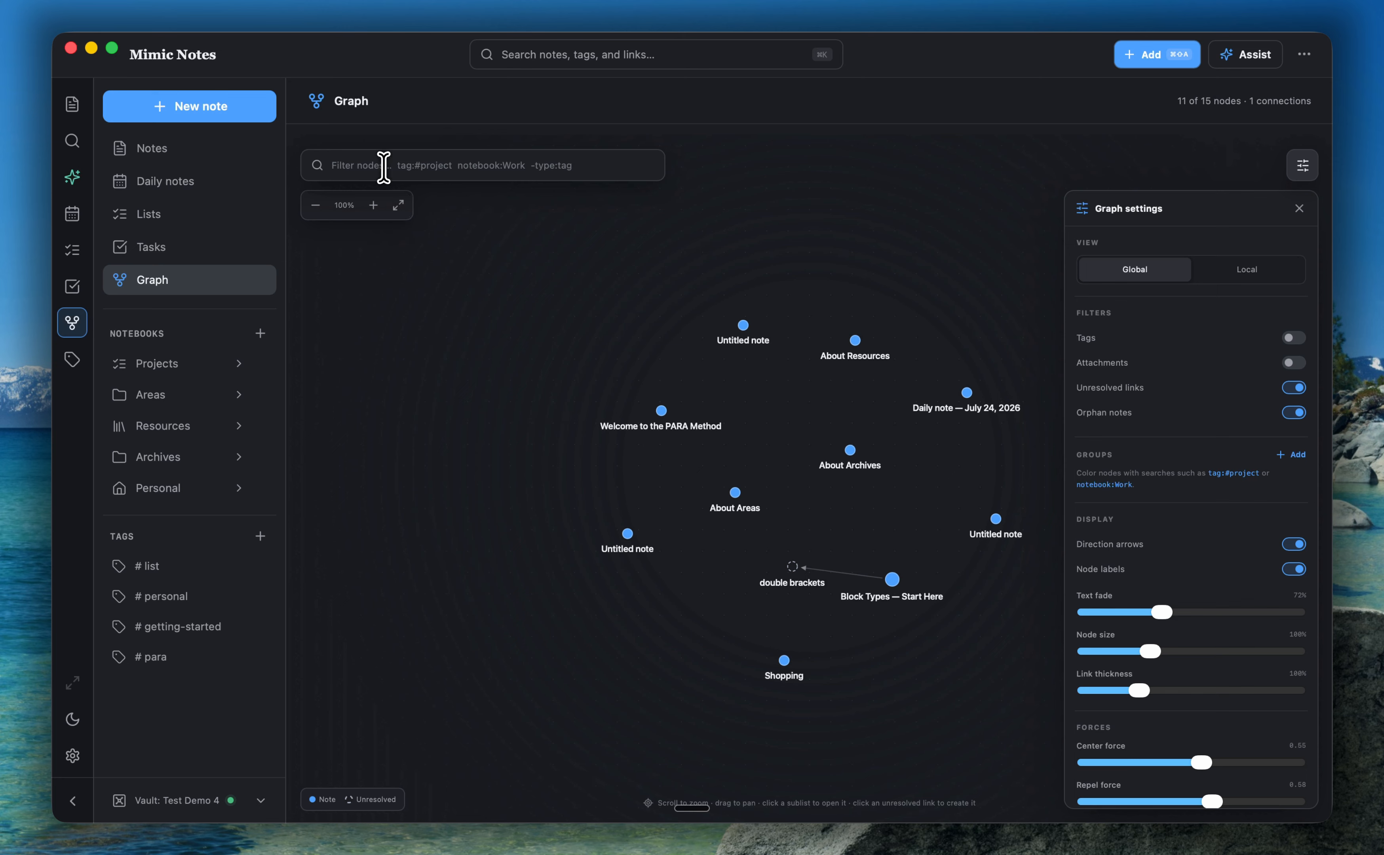
{"action": "left_click", "coordinate": [492, 167]}
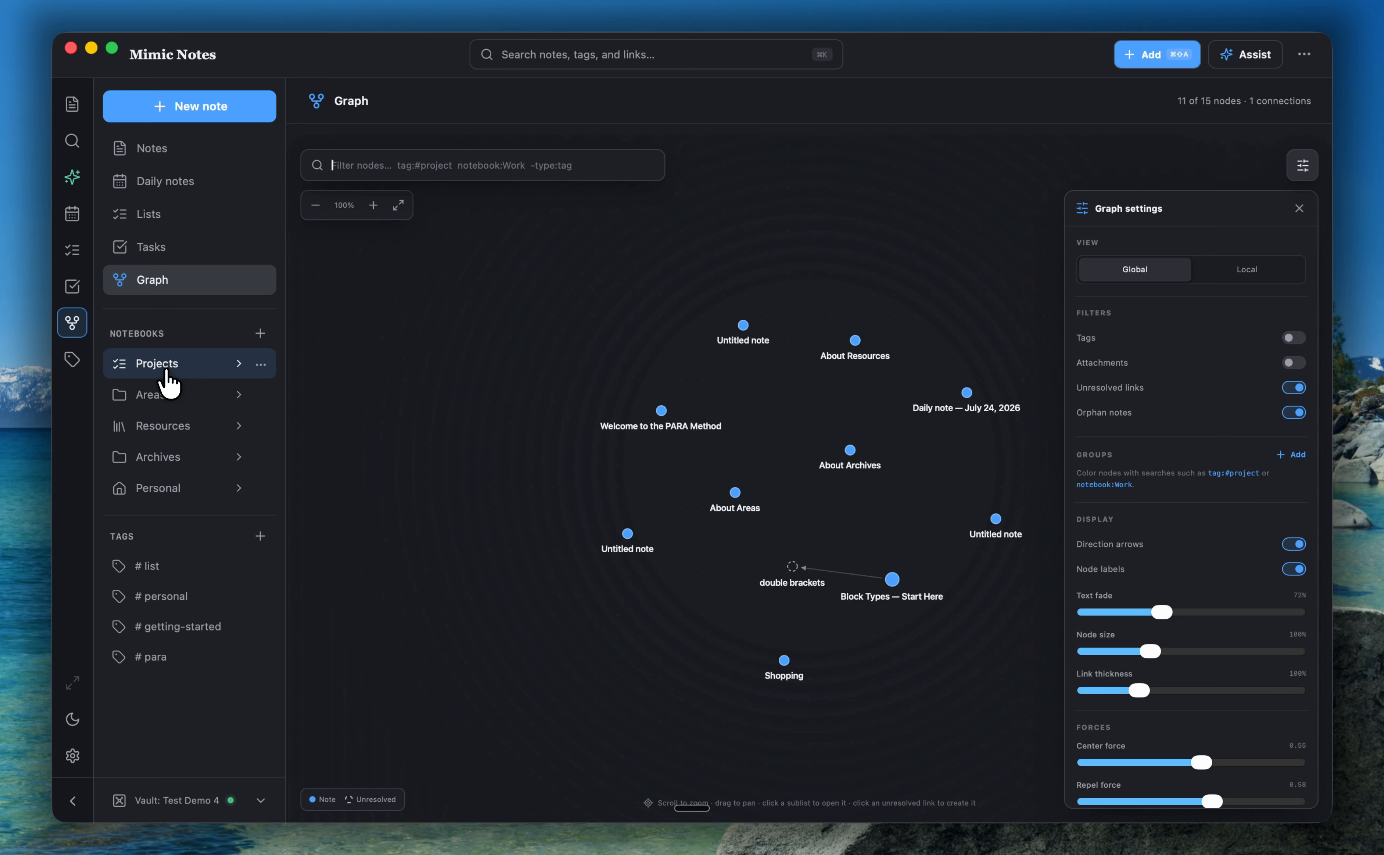
Step: Open the "Welcome to the PARA Method" note in the Projects notebook and read through it
{"action": "left_click", "coordinate": [166, 375]}
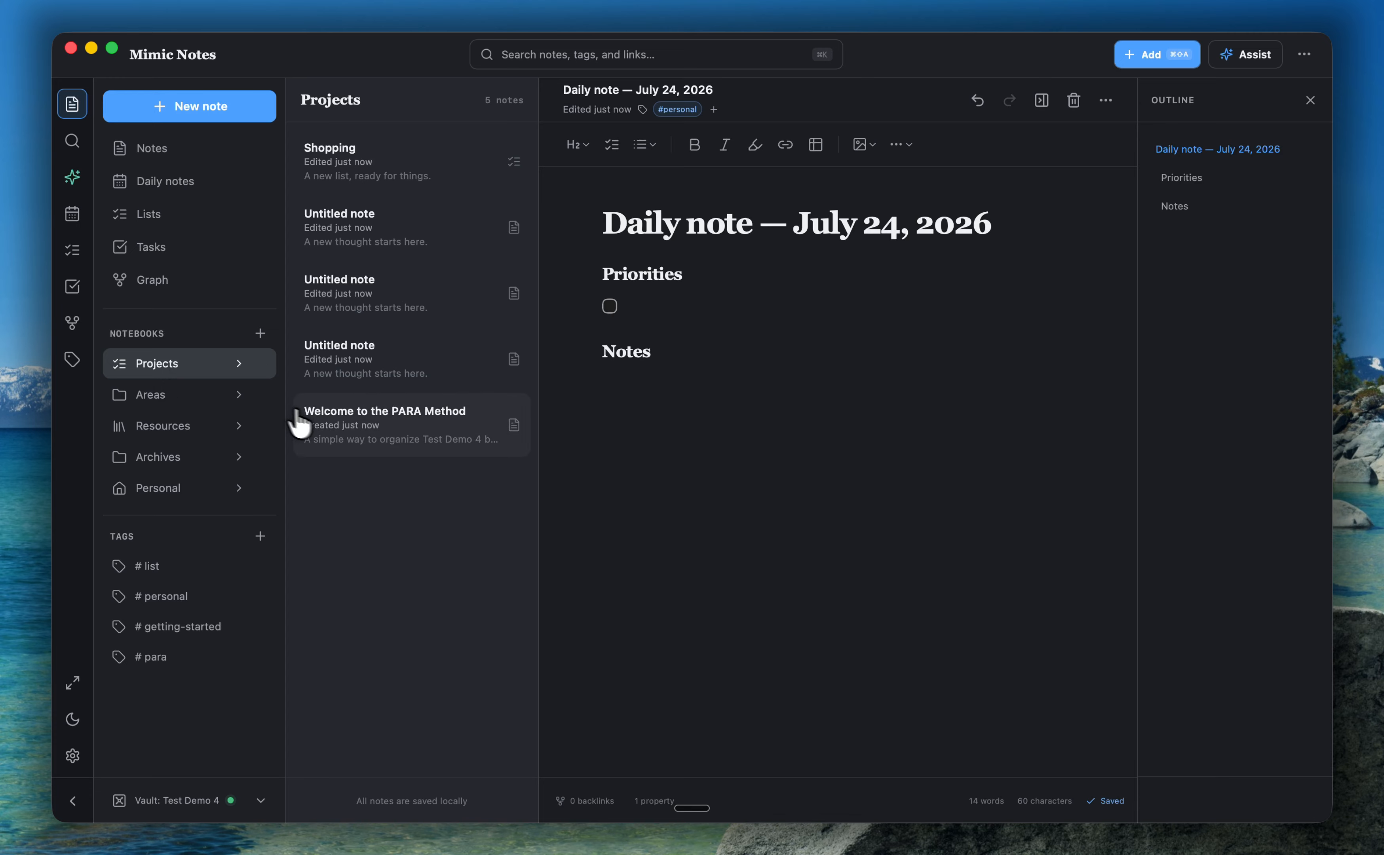
{"action": "left_click", "coordinate": [311, 427]}
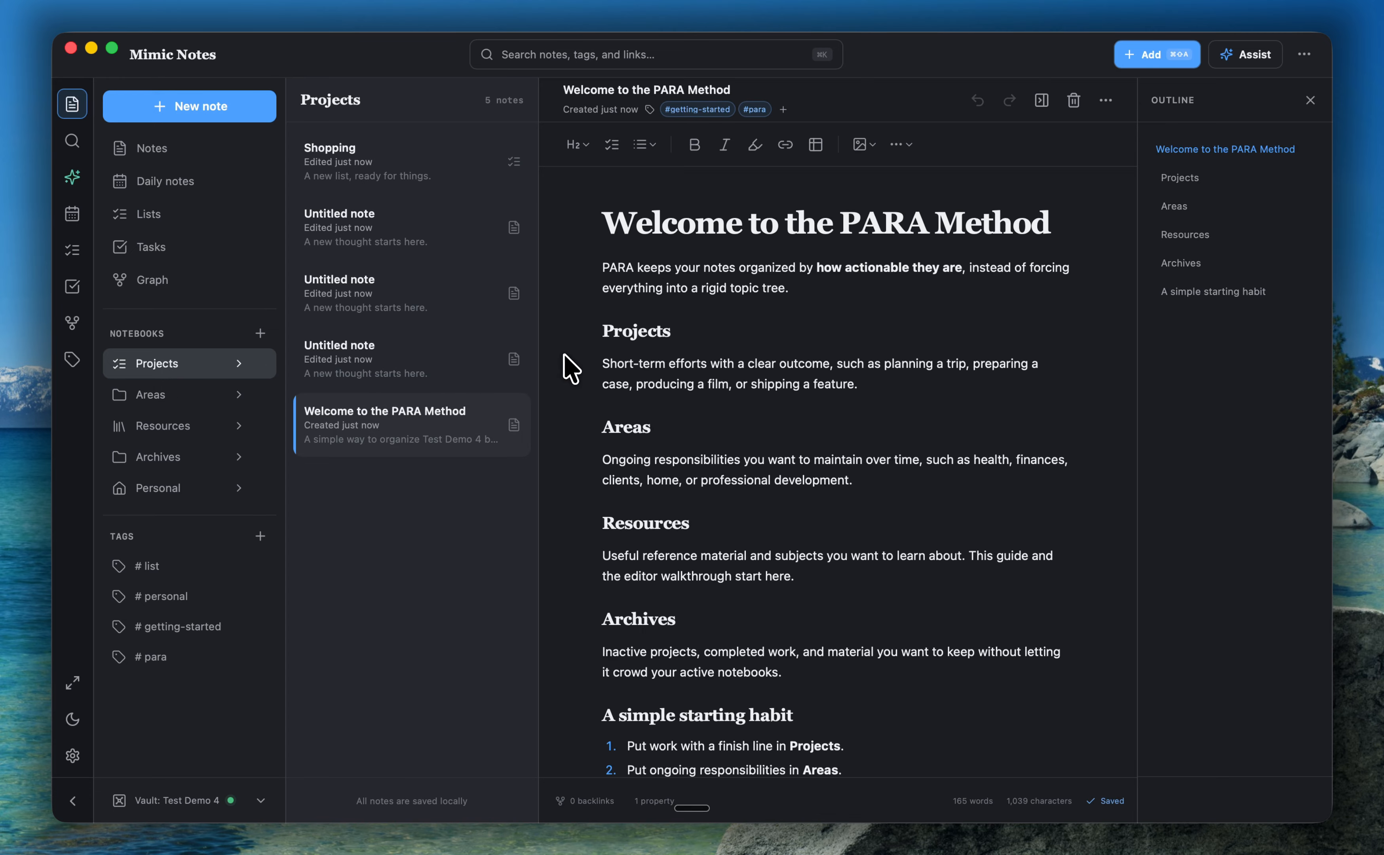
{"action": "scroll", "coordinate": [568, 423], "scroll_direction": "down", "scroll_amount": 2}
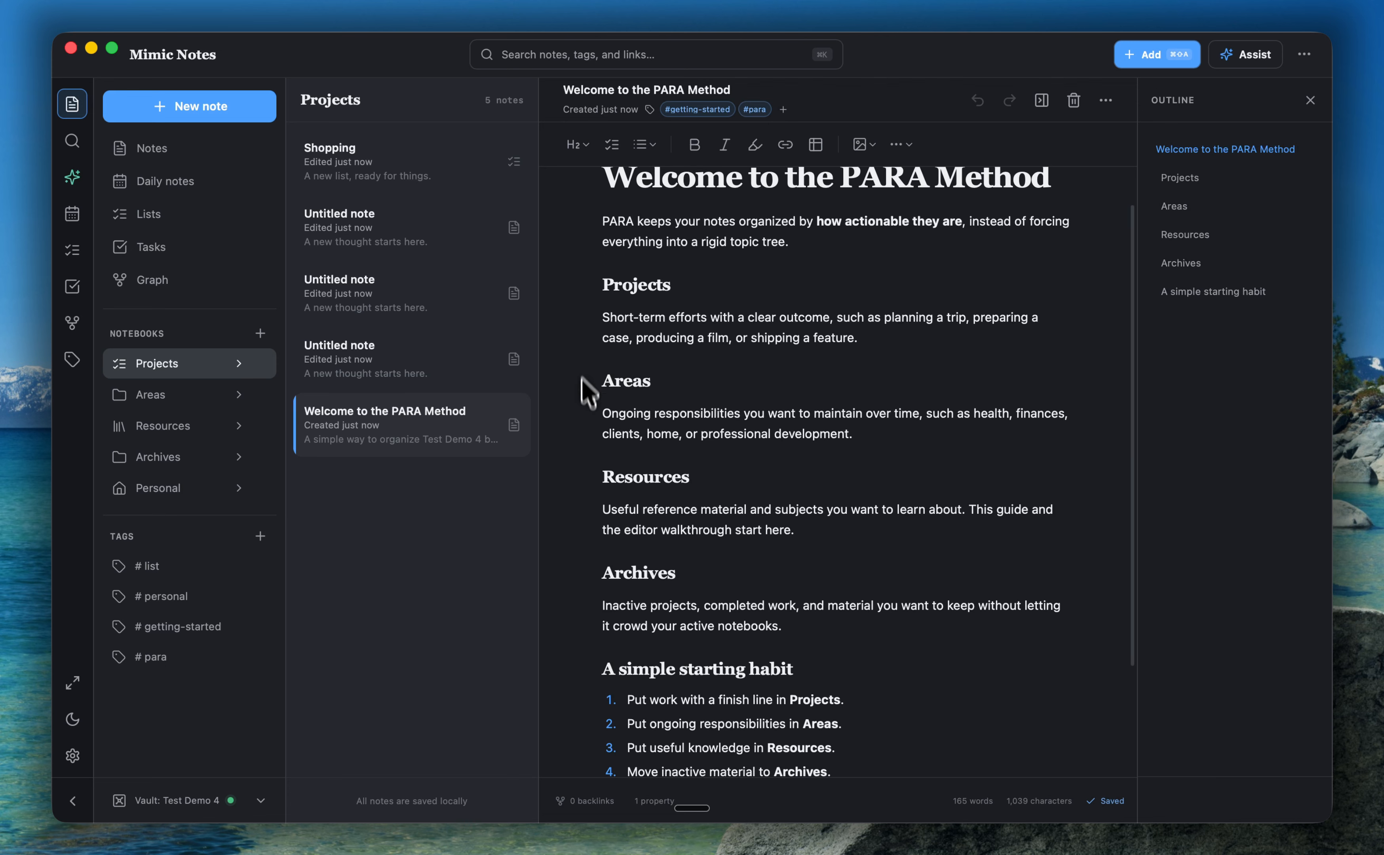
{"action": "scroll", "coordinate": [575, 457], "scroll_direction": "down", "scroll_amount": 1}
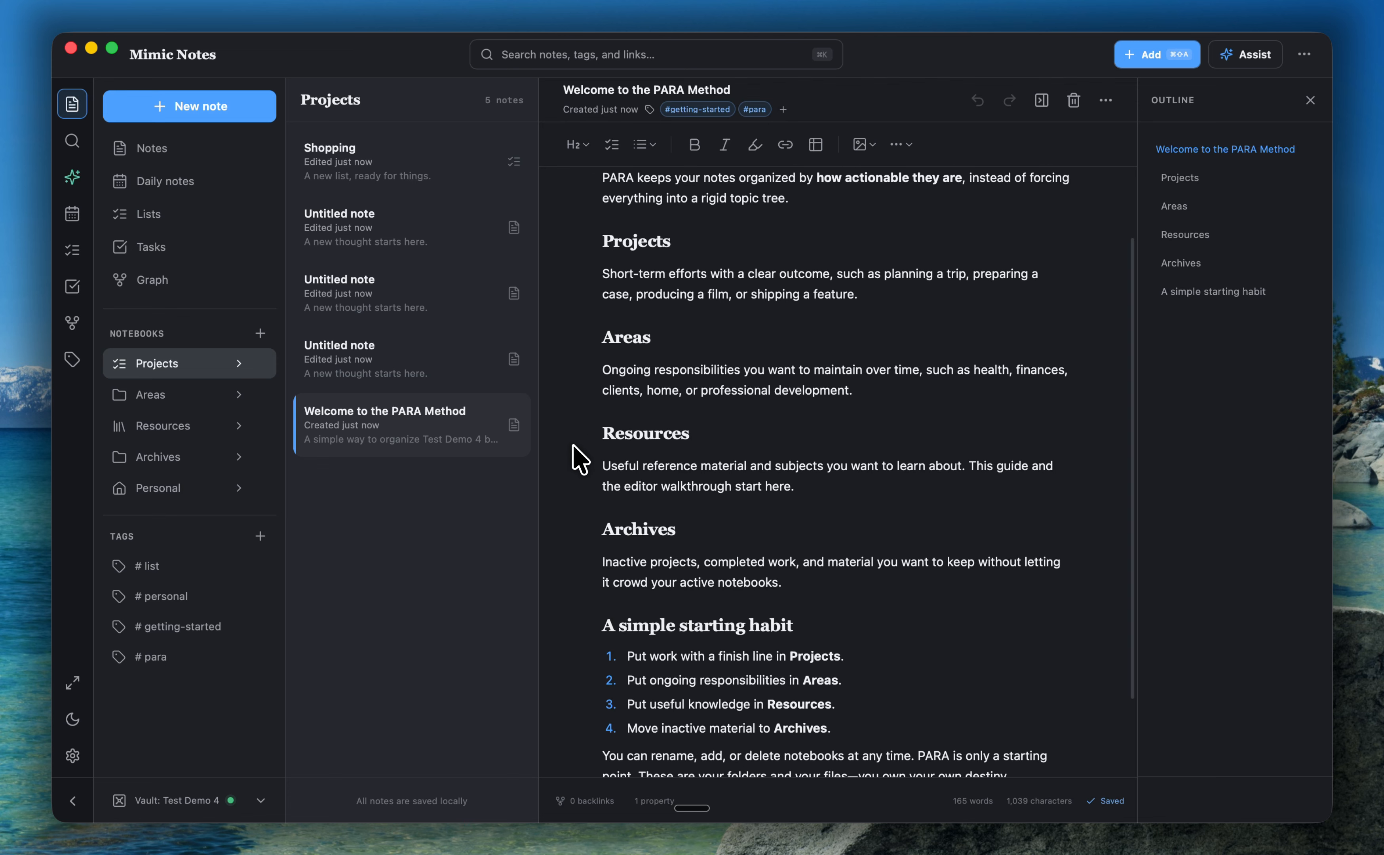
Step: Change the icon of the Areas notebook to Notebook
{"action": "left_click", "coordinate": [178, 404]}
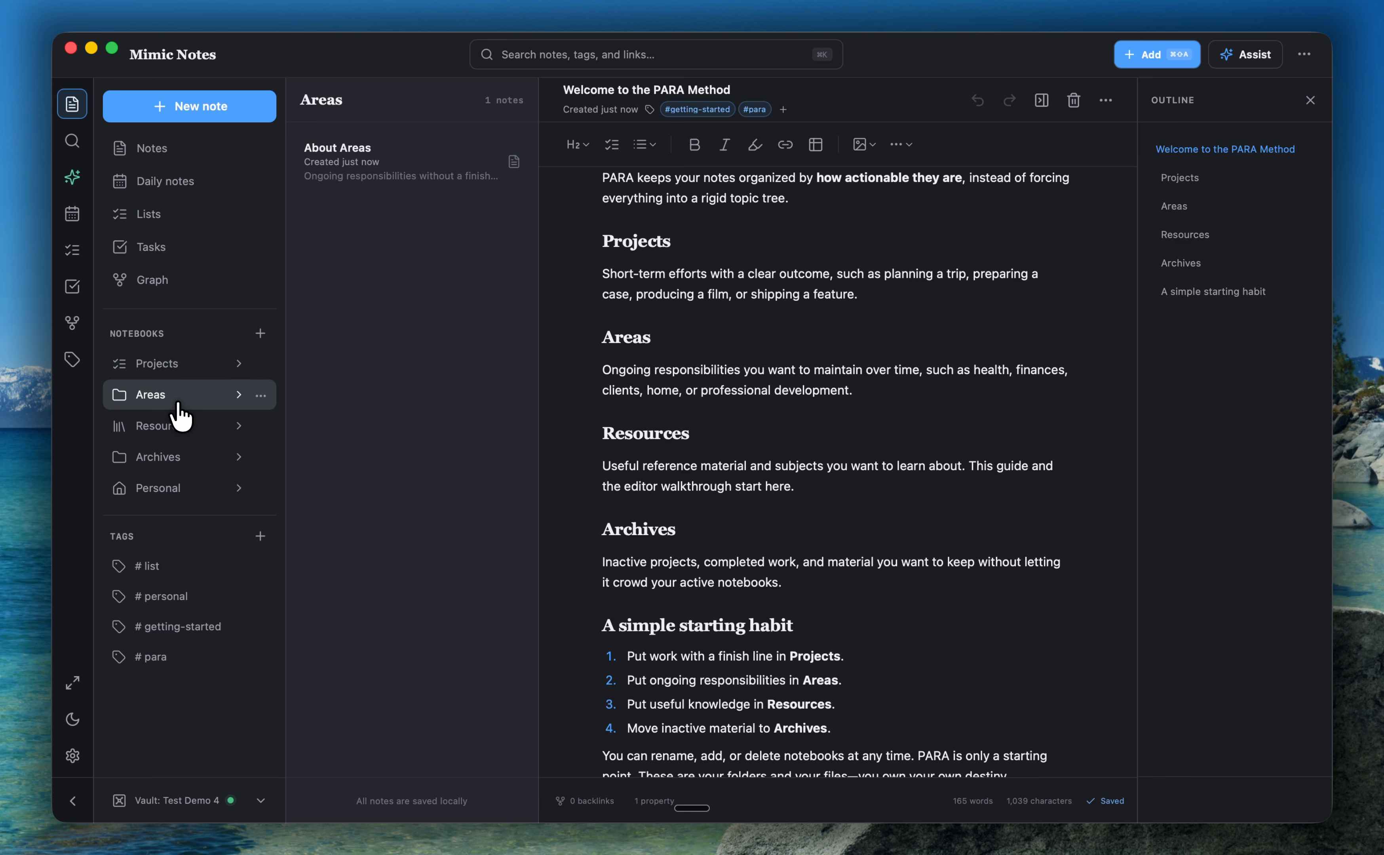
{"action": "left_click", "coordinate": [260, 398]}
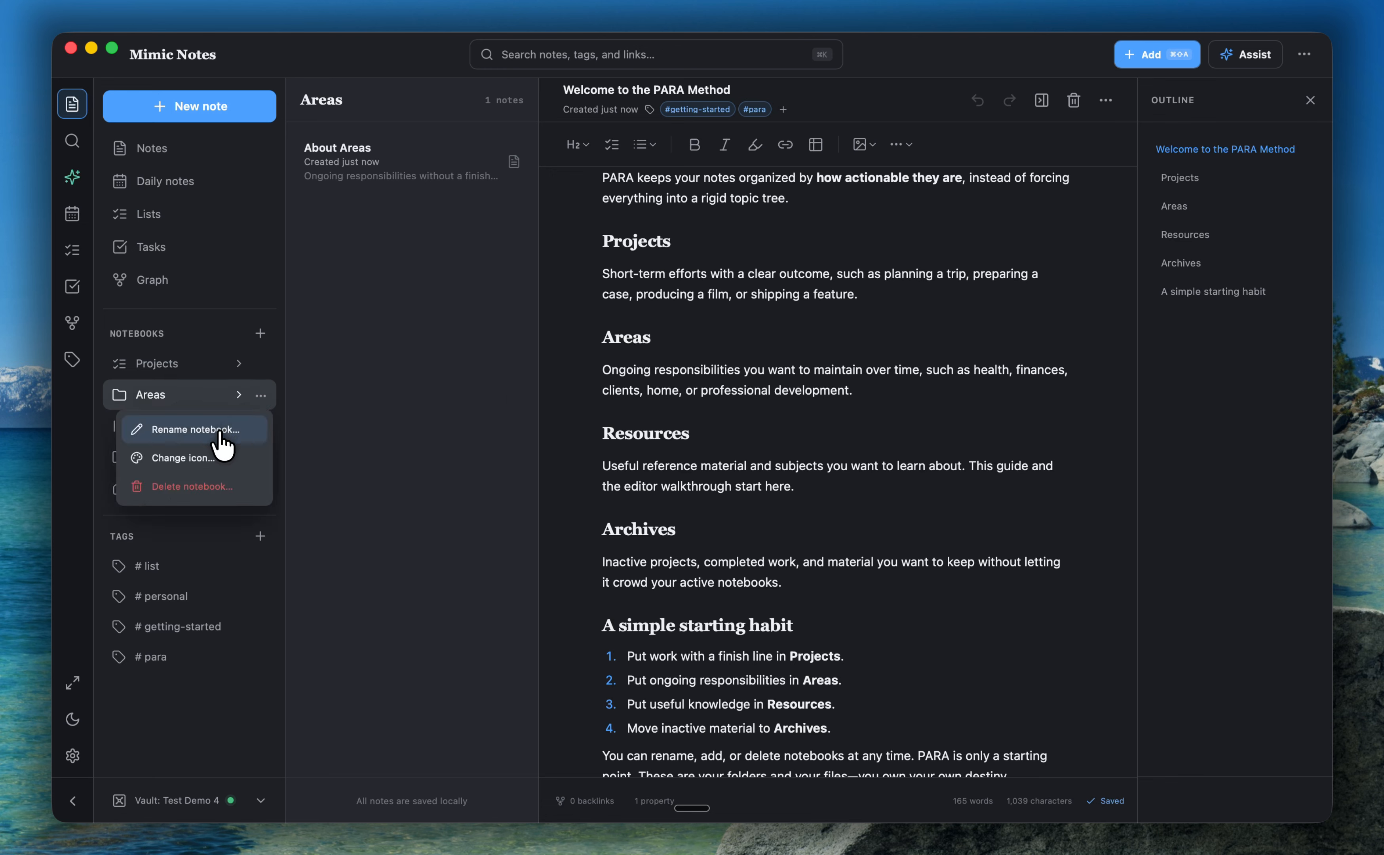
{"action": "left_click", "coordinate": [200, 461]}
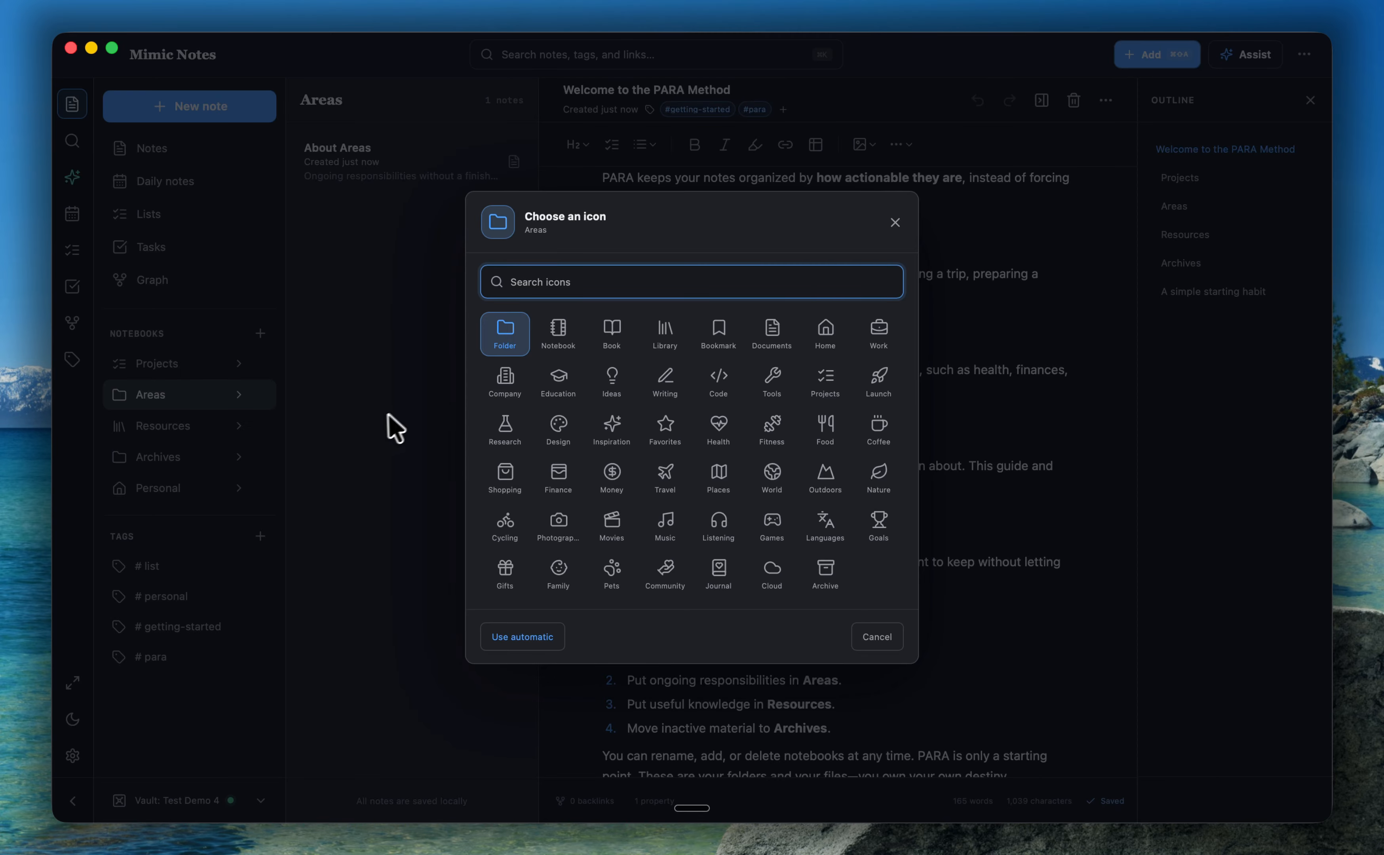
{"action": "left_click", "coordinate": [563, 341]}
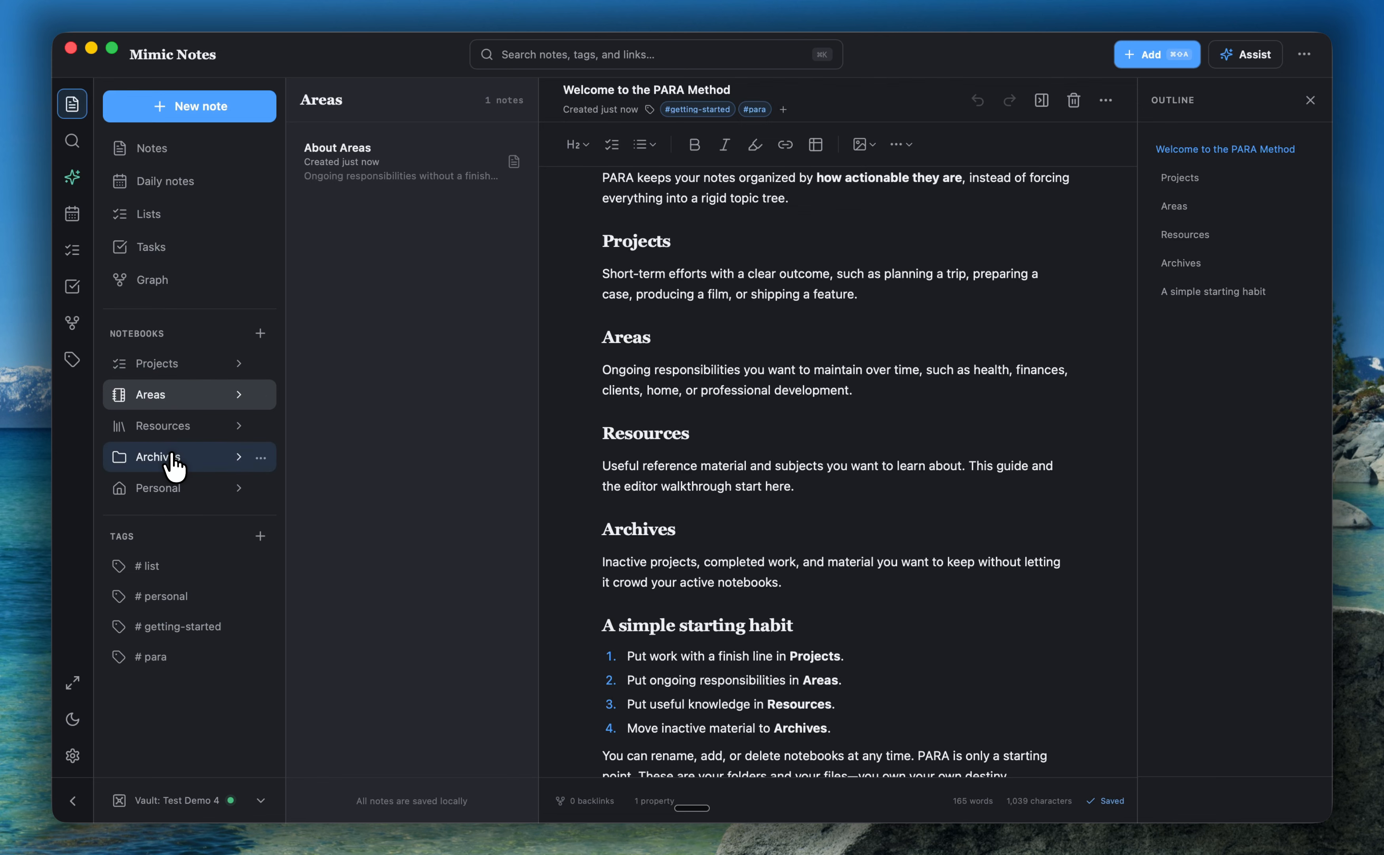
Step: Collapse and restore the navigation sidebar, and hide the outline of the open note
{"action": "left_click", "coordinate": [72, 800]}
{"action": "left_click", "coordinate": [70, 801]}
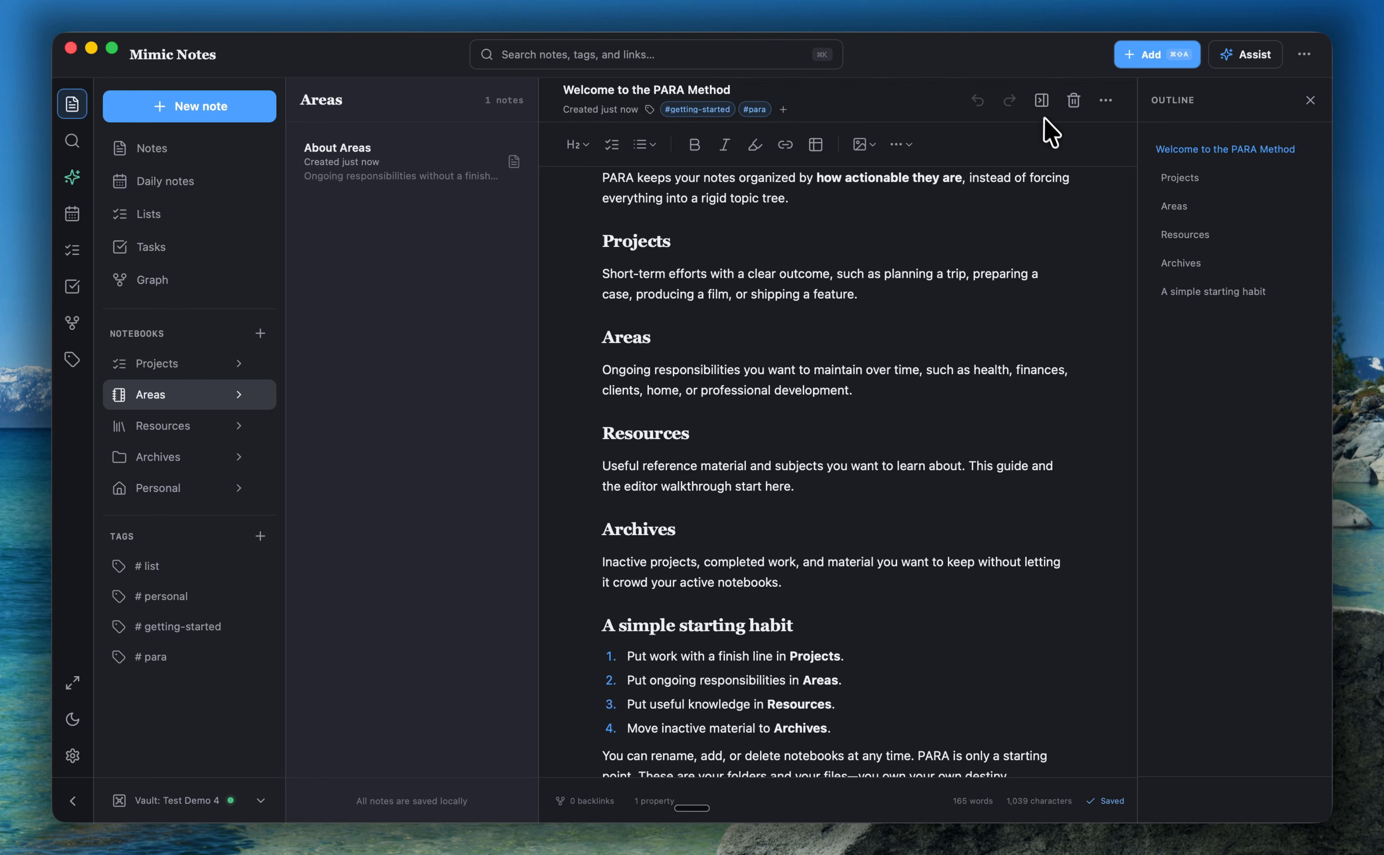
{"action": "left_click", "coordinate": [1041, 103]}
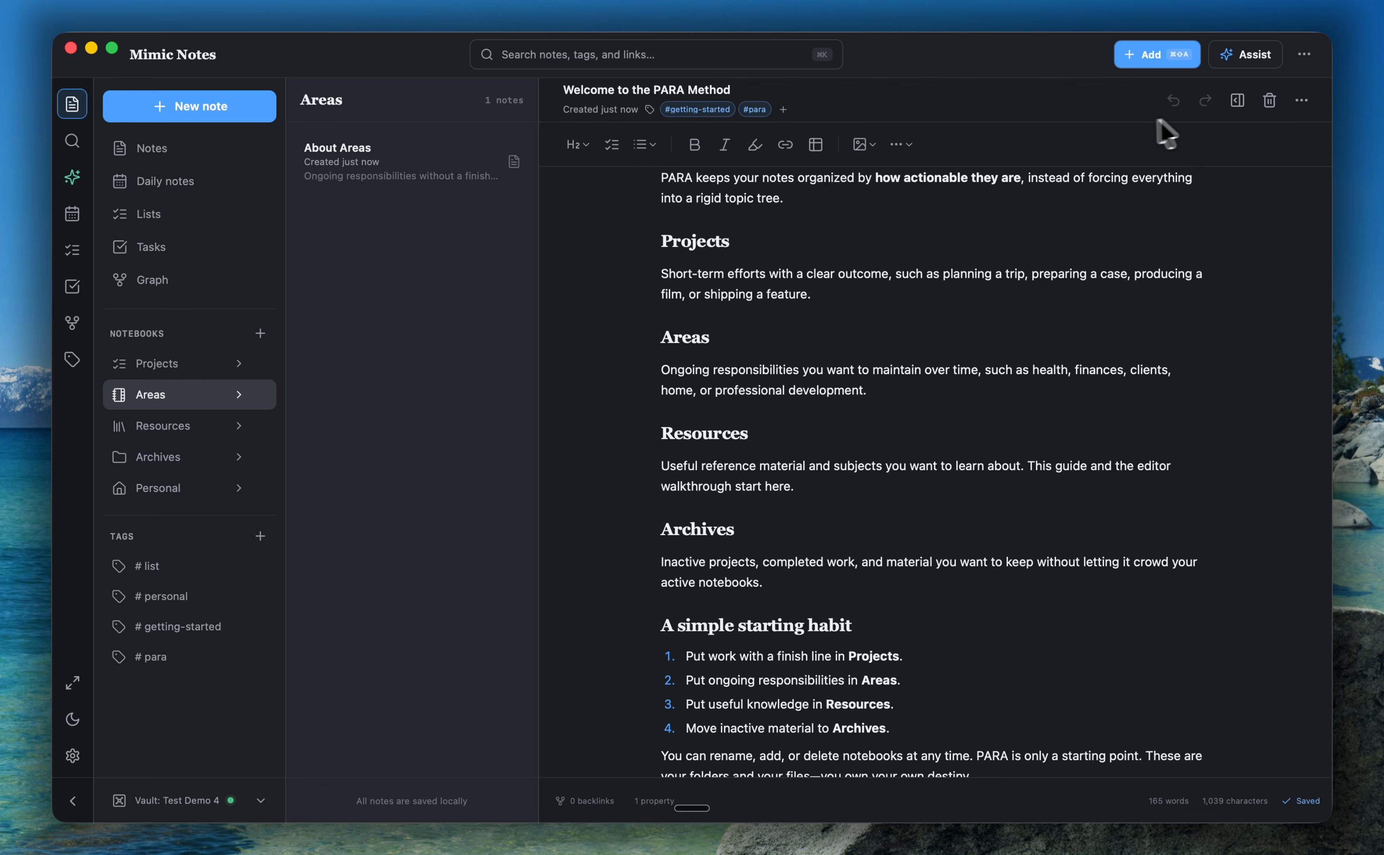
Step: Show the open note's outline, review the note's Copy As formats and export options, and hide the outline again
{"action": "left_click", "coordinate": [1234, 104]}
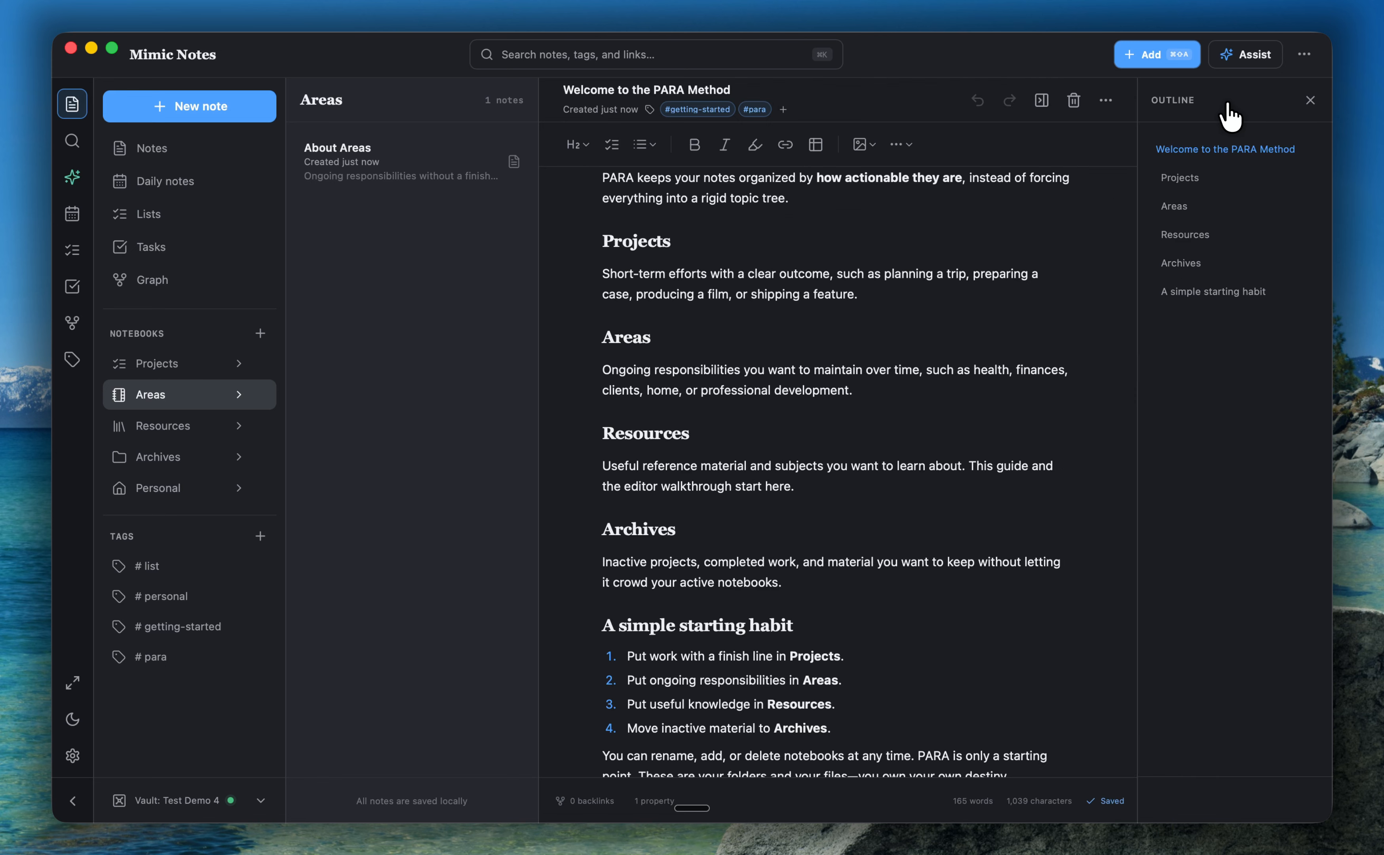
{"action": "left_click", "coordinate": [1105, 101]}
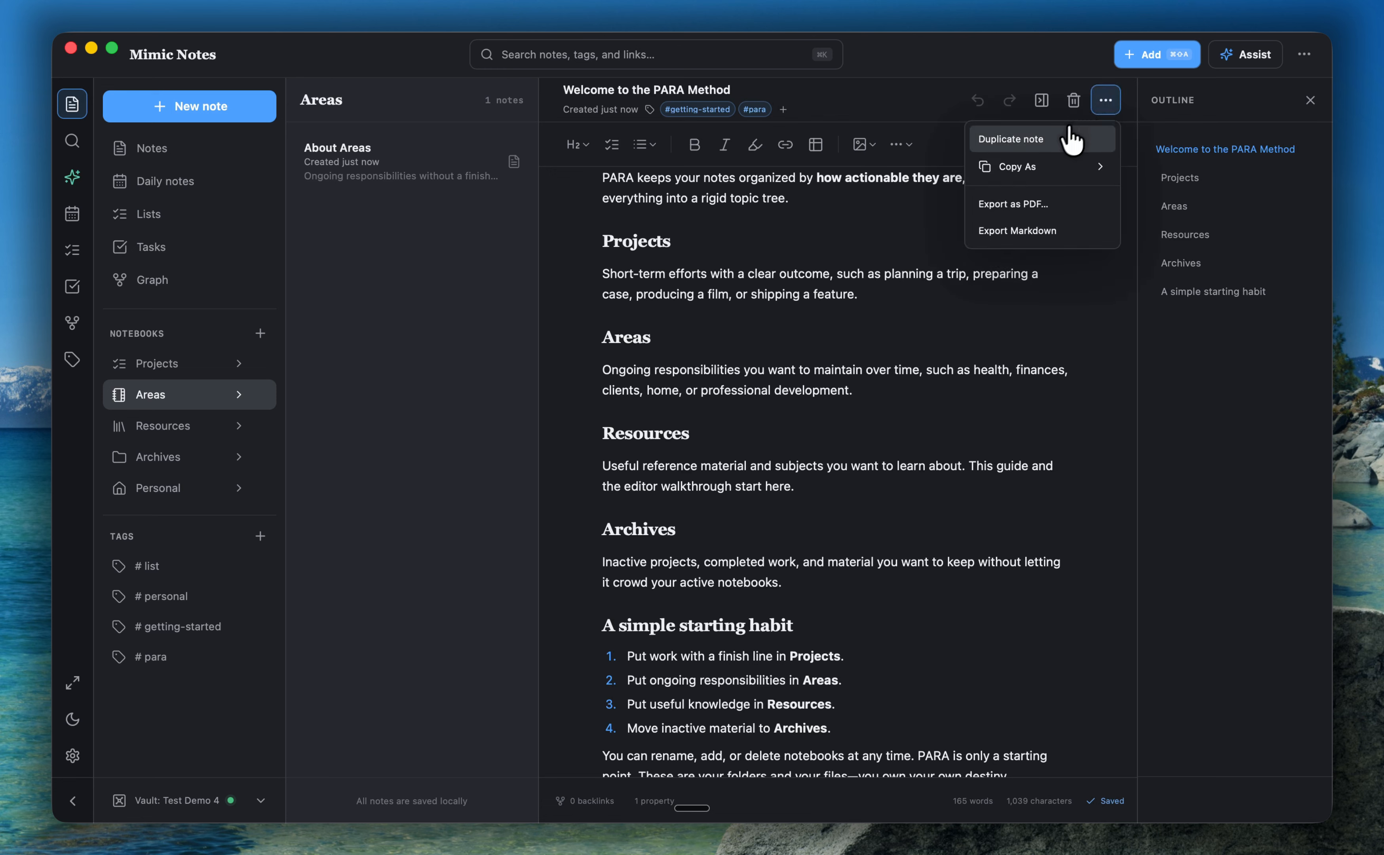
{"action": "left_click", "coordinate": [1060, 183]}
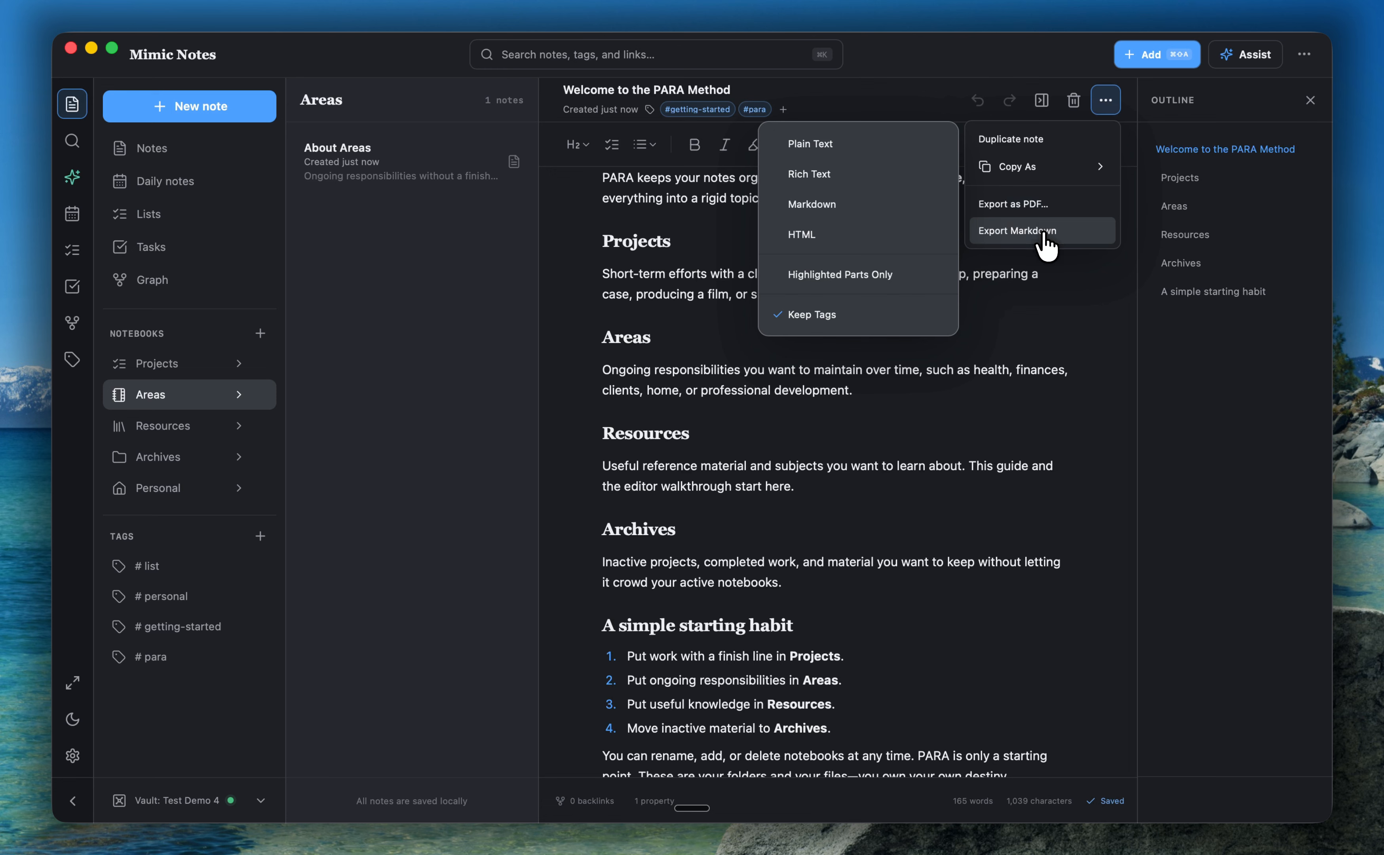
{"action": "left_click", "coordinate": [1106, 102]}
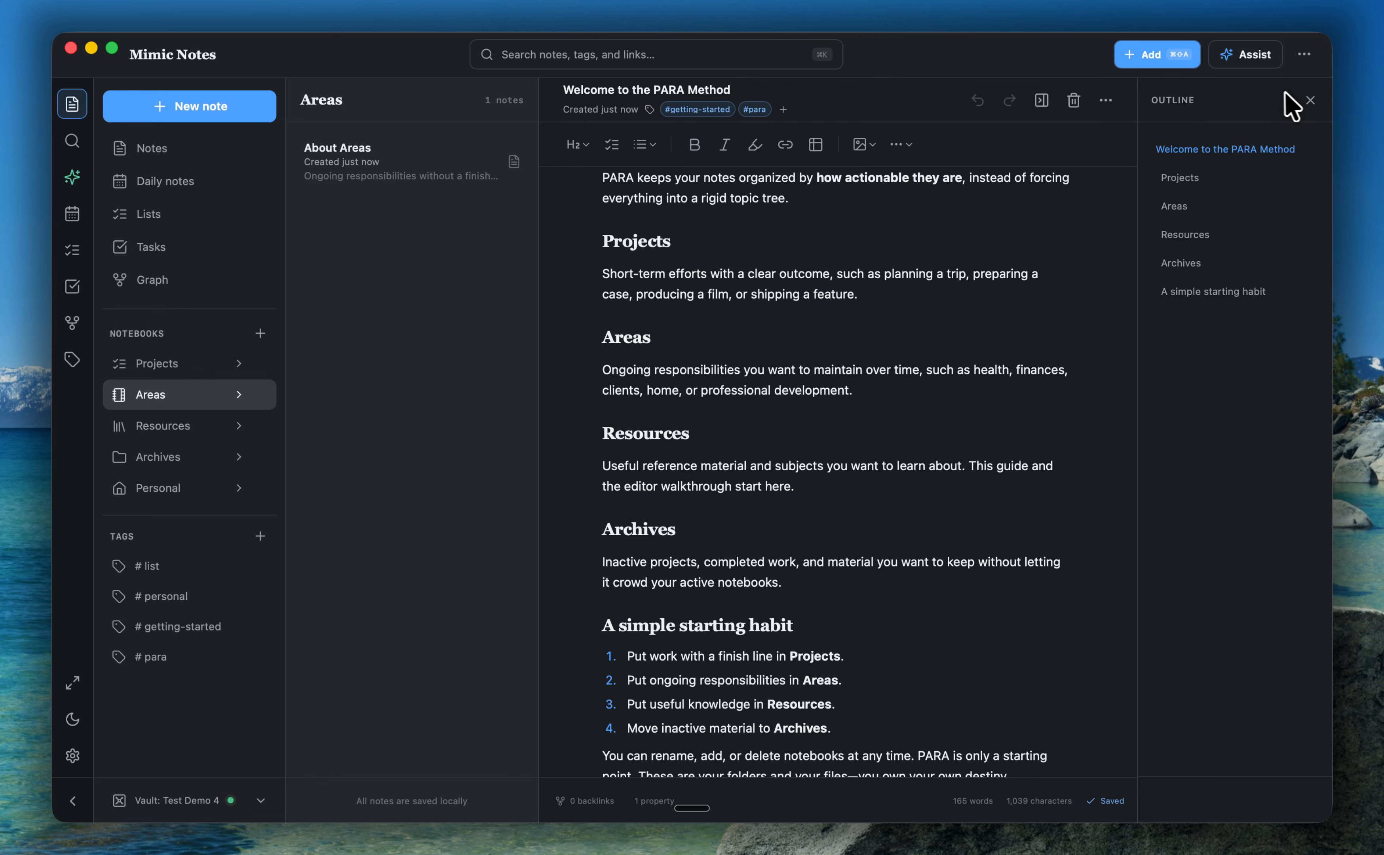
{"action": "left_click", "coordinate": [1306, 101]}
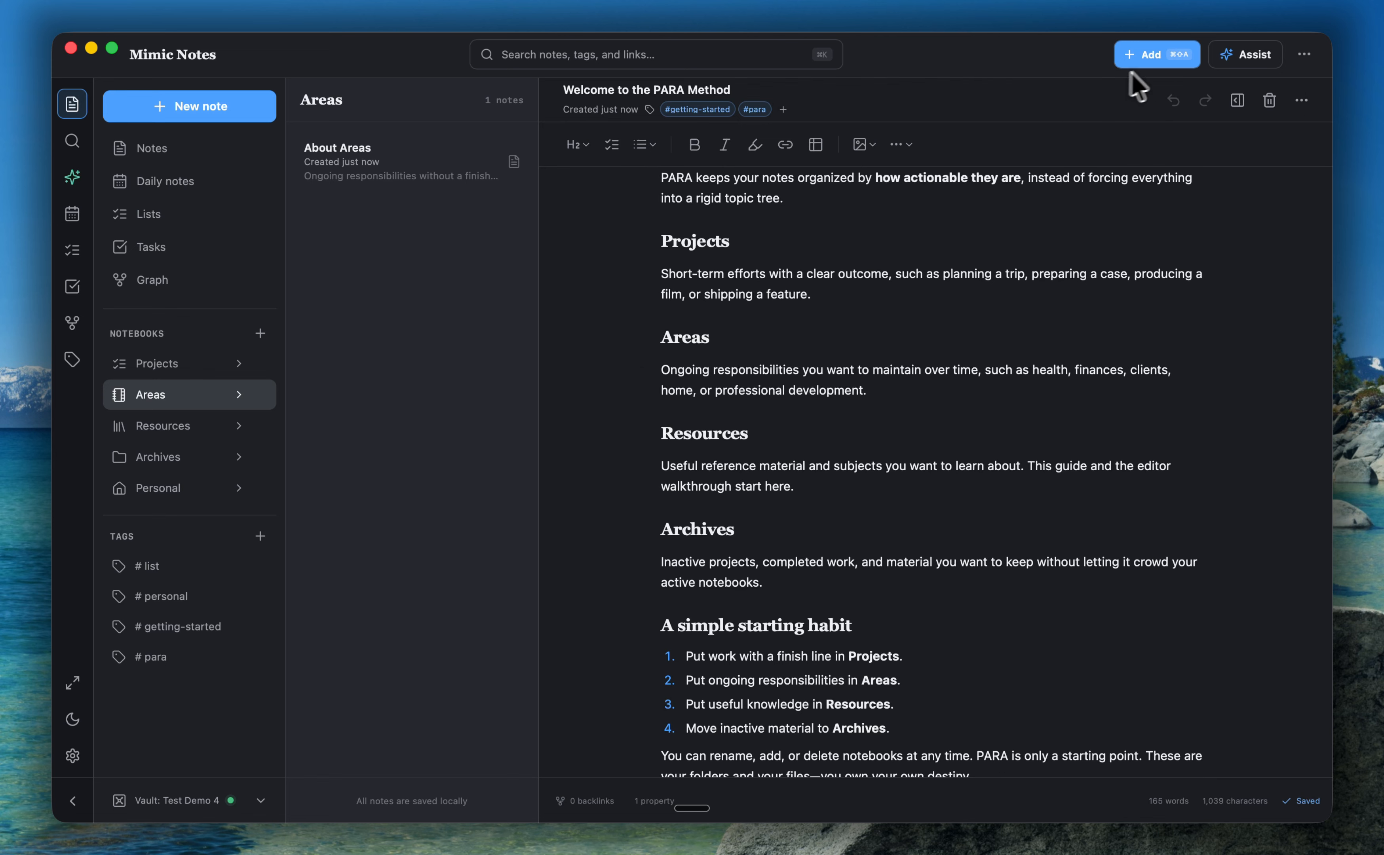
Step: Look over the Quick Add options for notes, to-dos, reminders, links and lists, and close them without adding anything
{"action": "left_click", "coordinate": [1137, 63]}
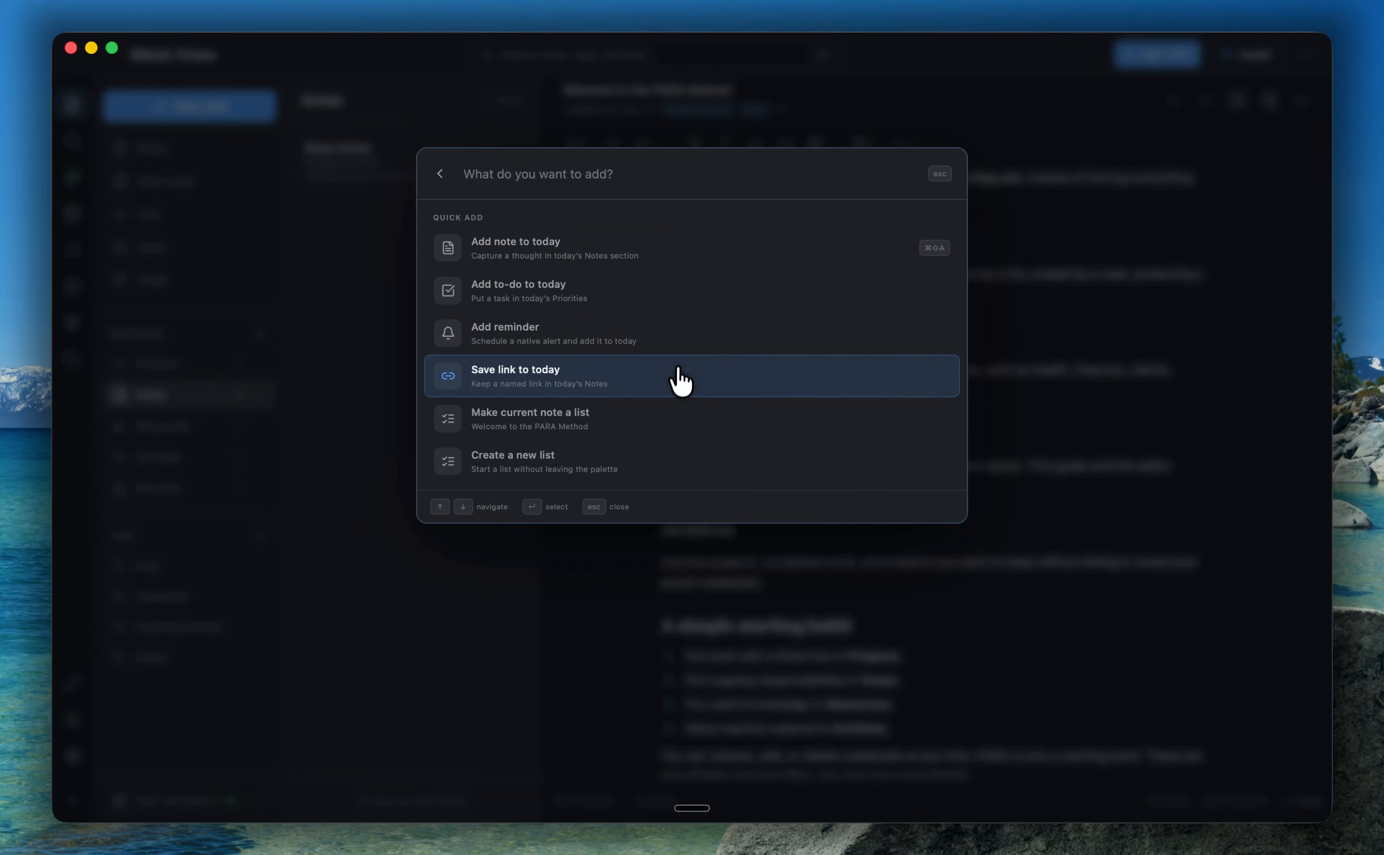
{"action": "left_click", "coordinate": [842, 105]}
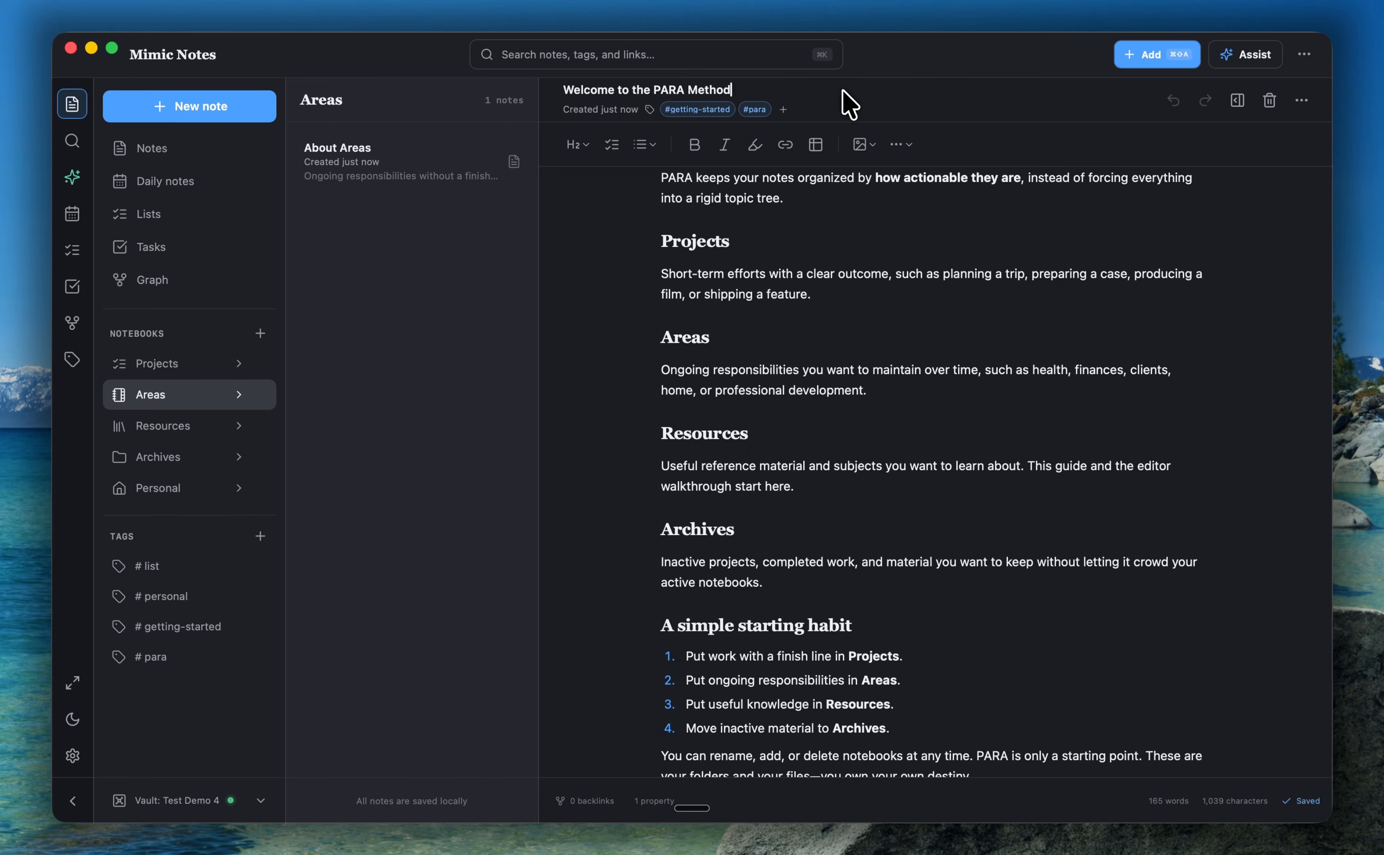
Step: Open the Mimic AI assistant and examine its available remote models, temperature setting and question field
{"action": "left_click", "coordinate": [1246, 62]}
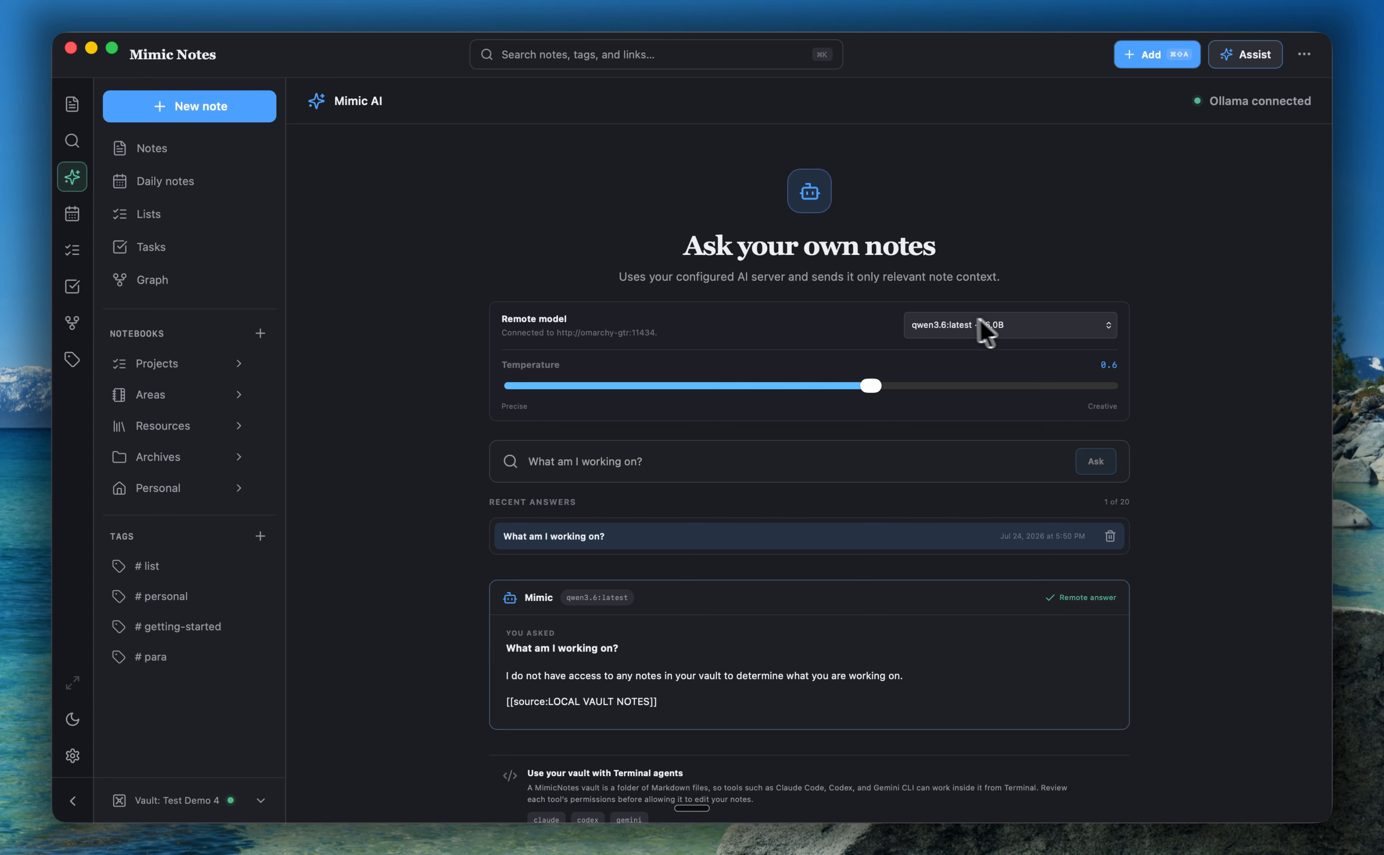
{"action": "left_click", "coordinate": [1017, 324]}
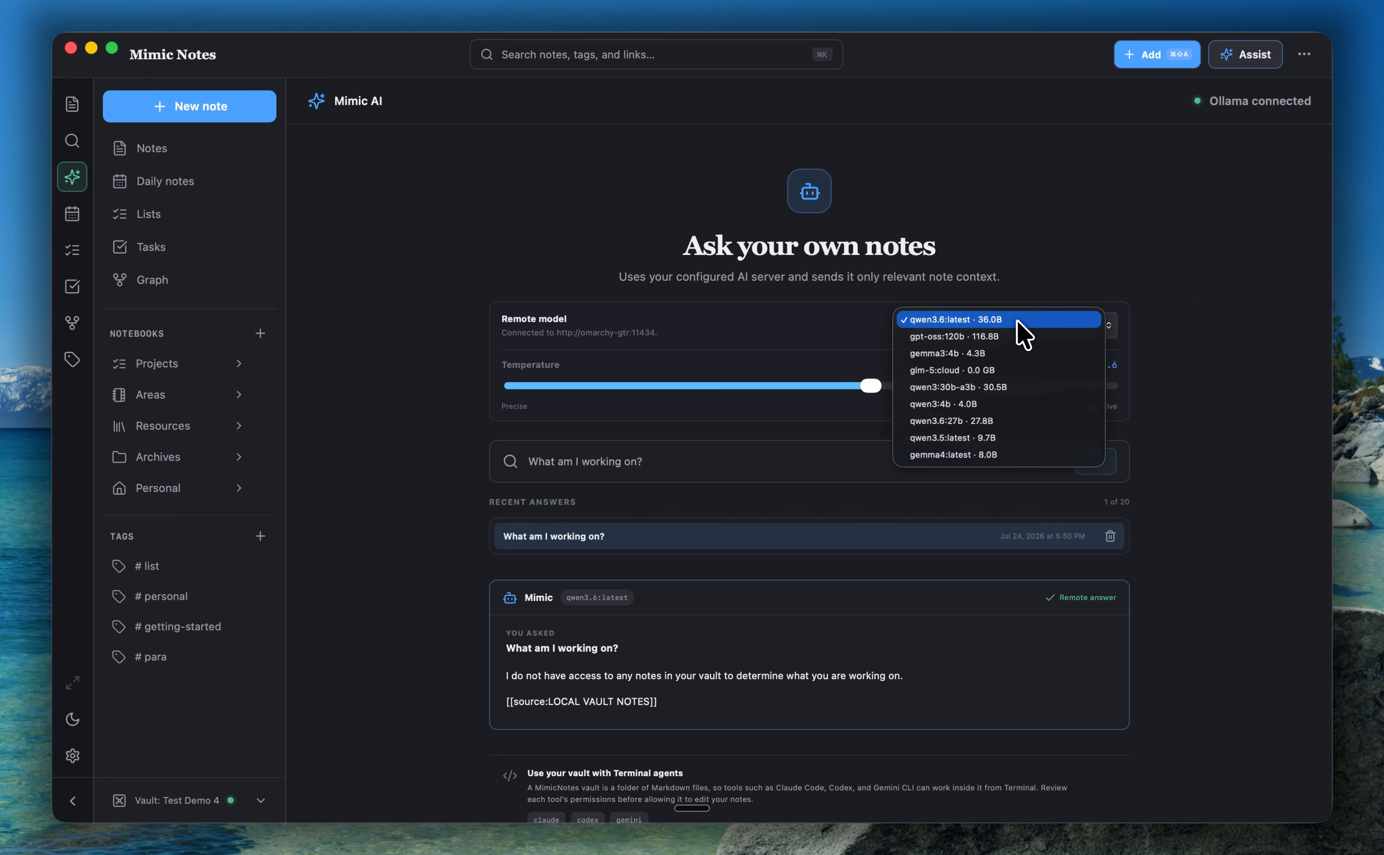
{"action": "left_click", "coordinate": [1026, 299]}
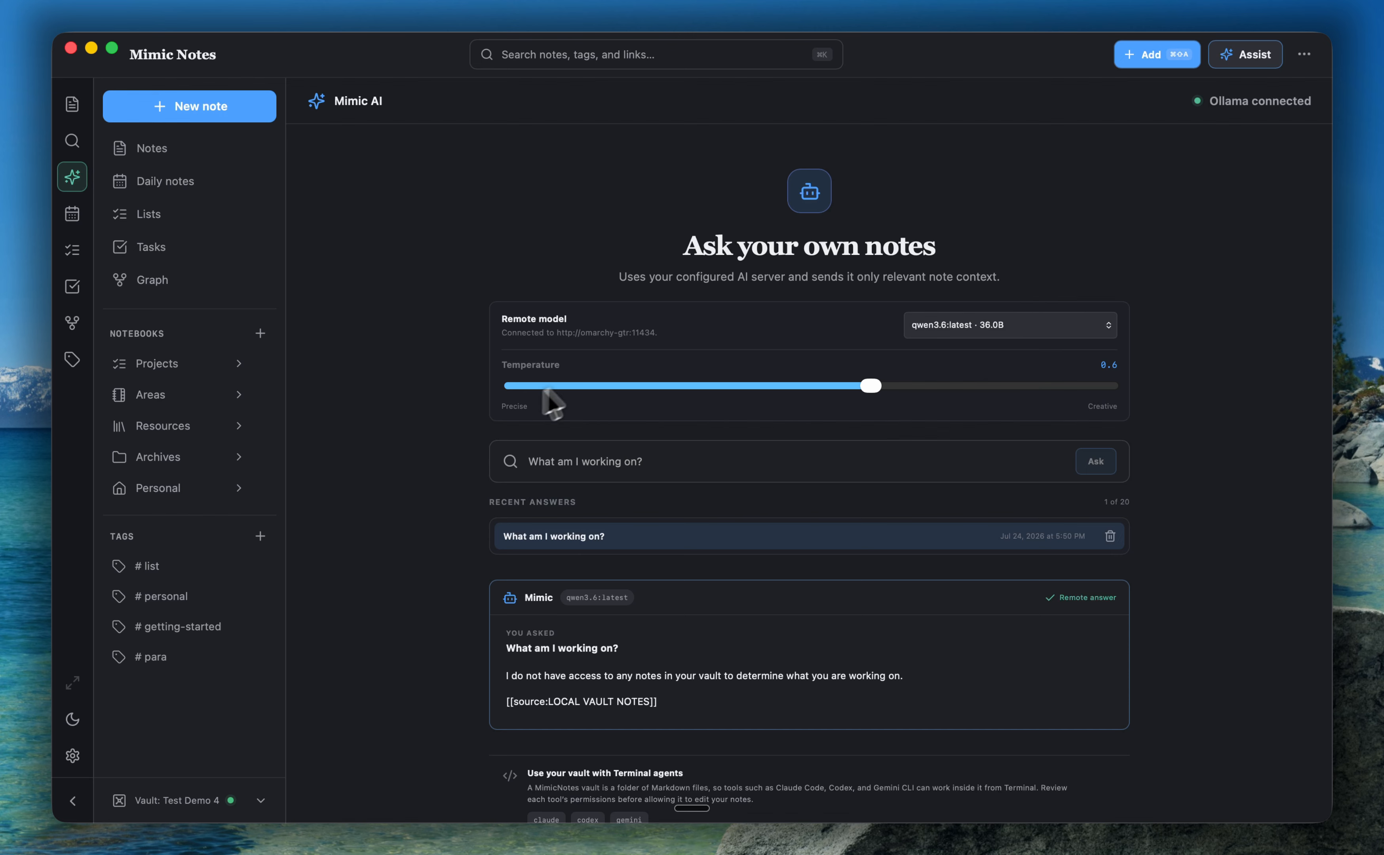
{"action": "left_click", "coordinate": [548, 461]}
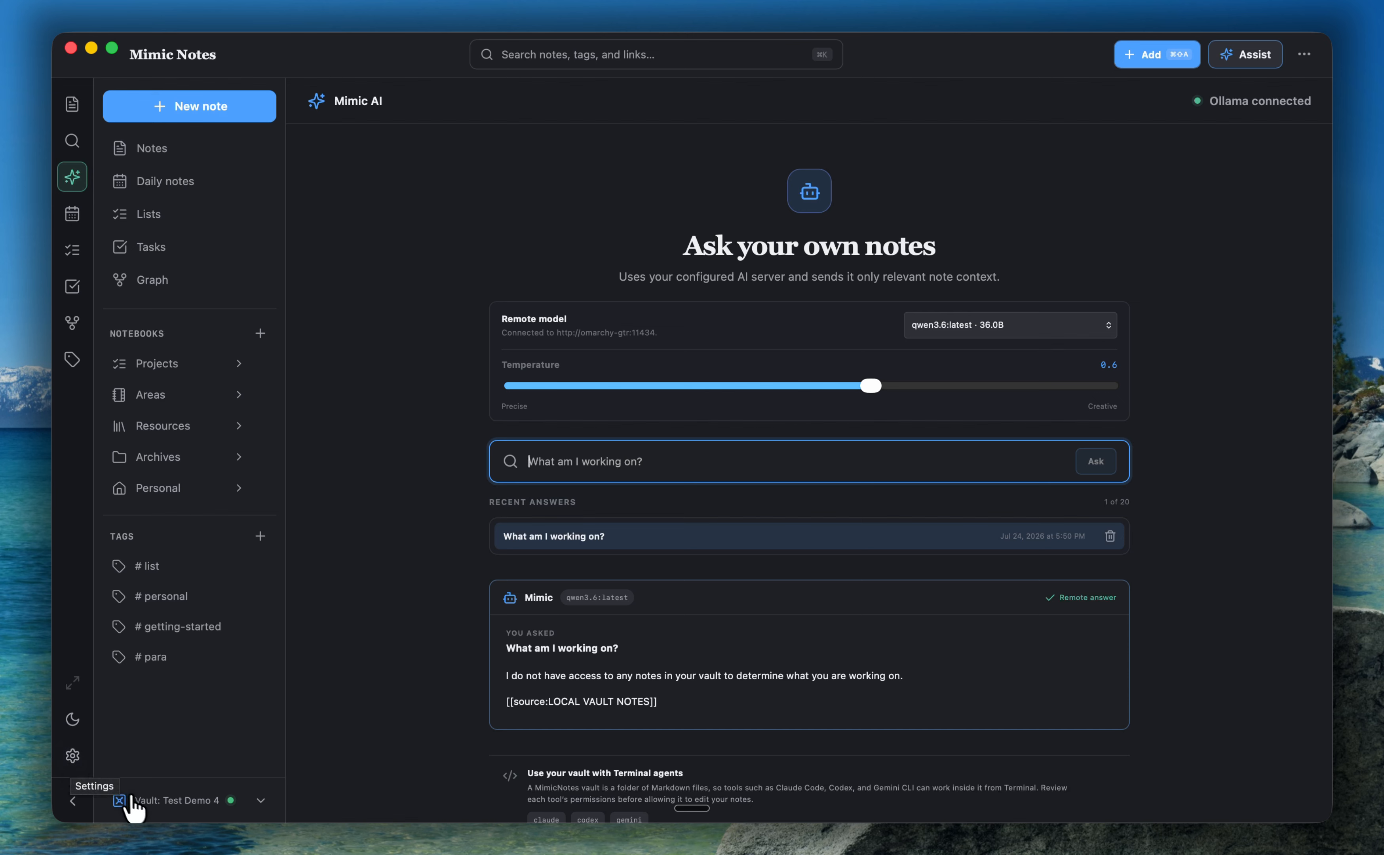
Step: Open the vault manager, view the starter notebook choices for creating a new vault, and cancel the creation
{"action": "left_click", "coordinate": [134, 805]}
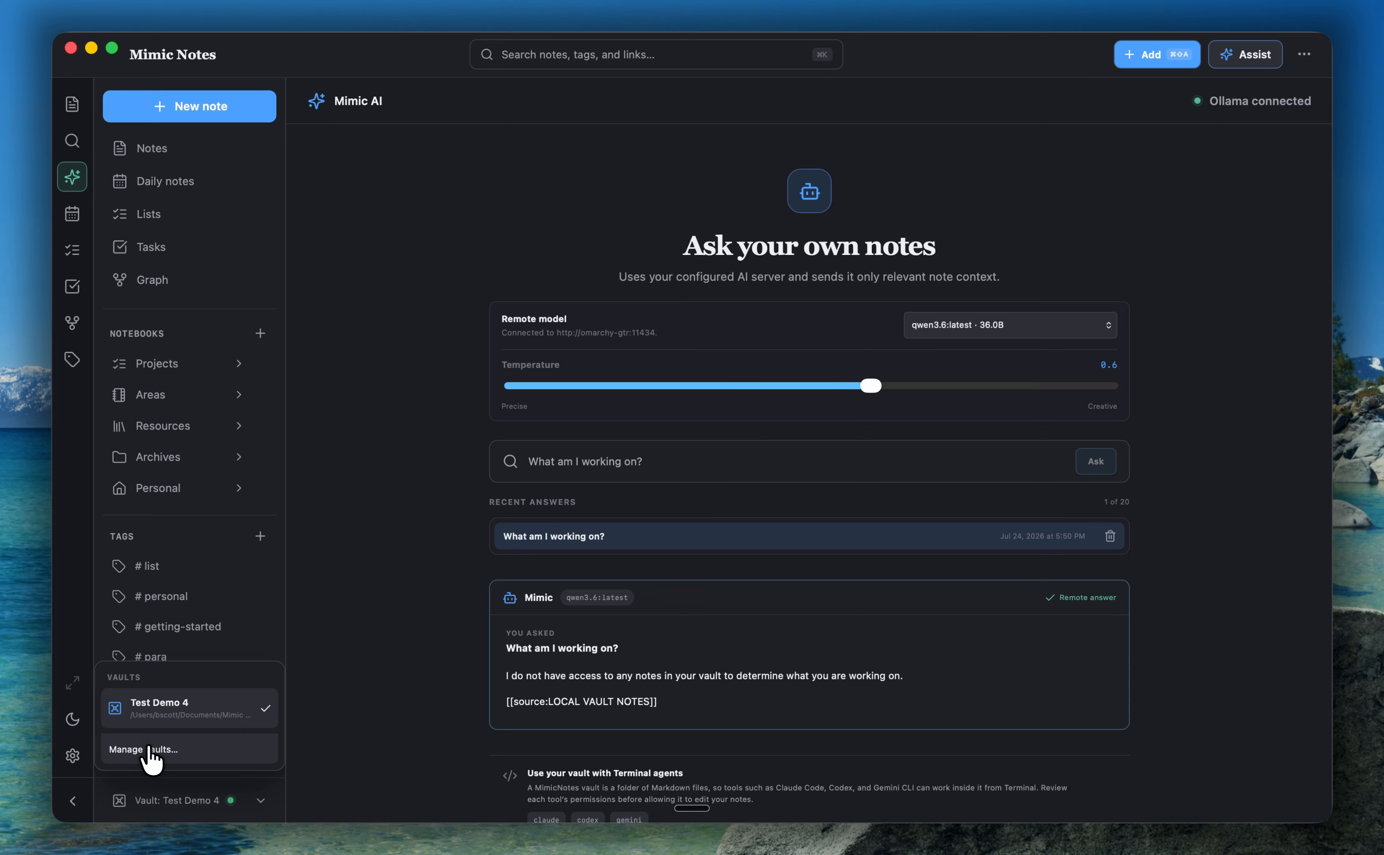
{"action": "left_click", "coordinate": [143, 749]}
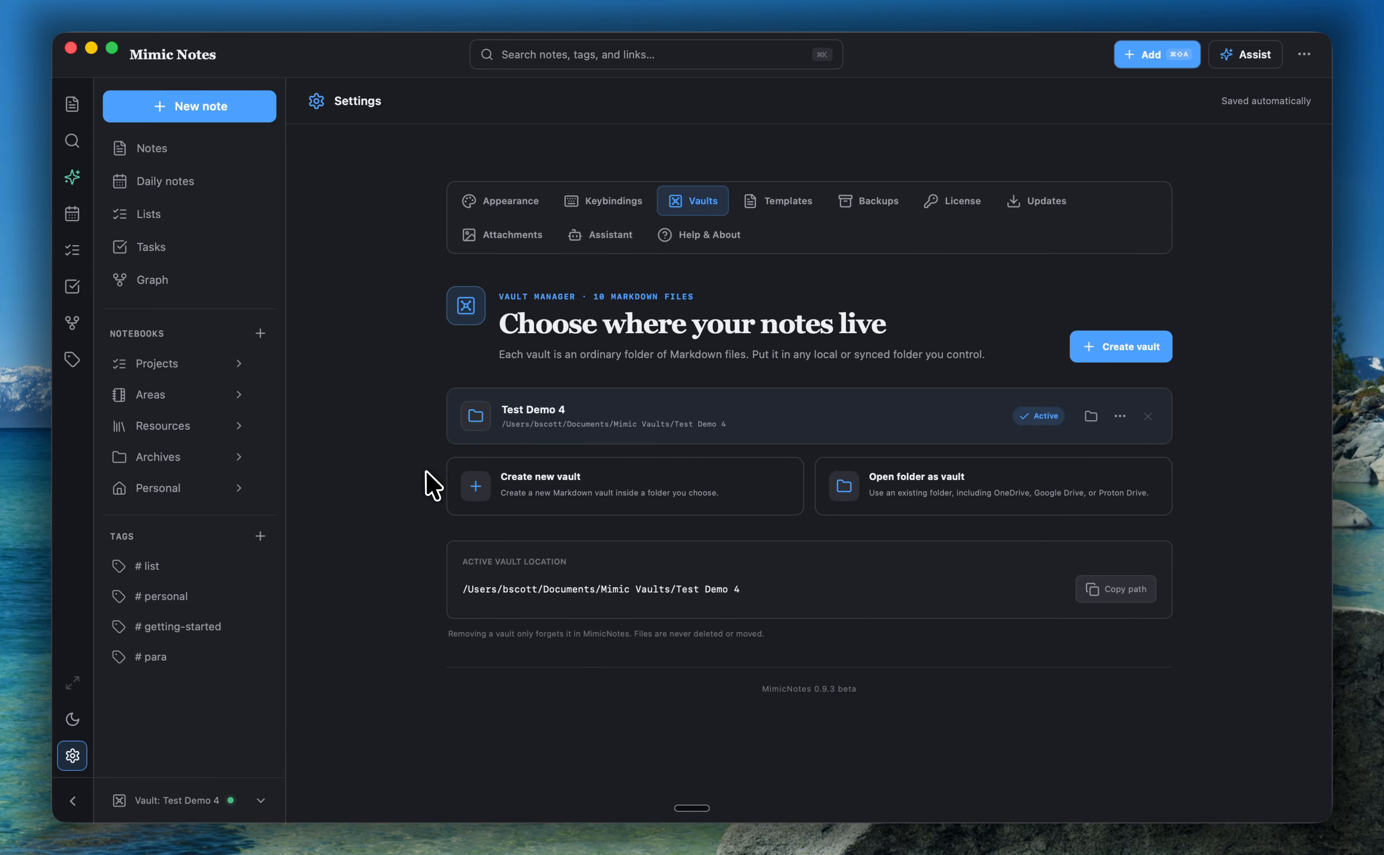
{"action": "left_click", "coordinate": [541, 479]}
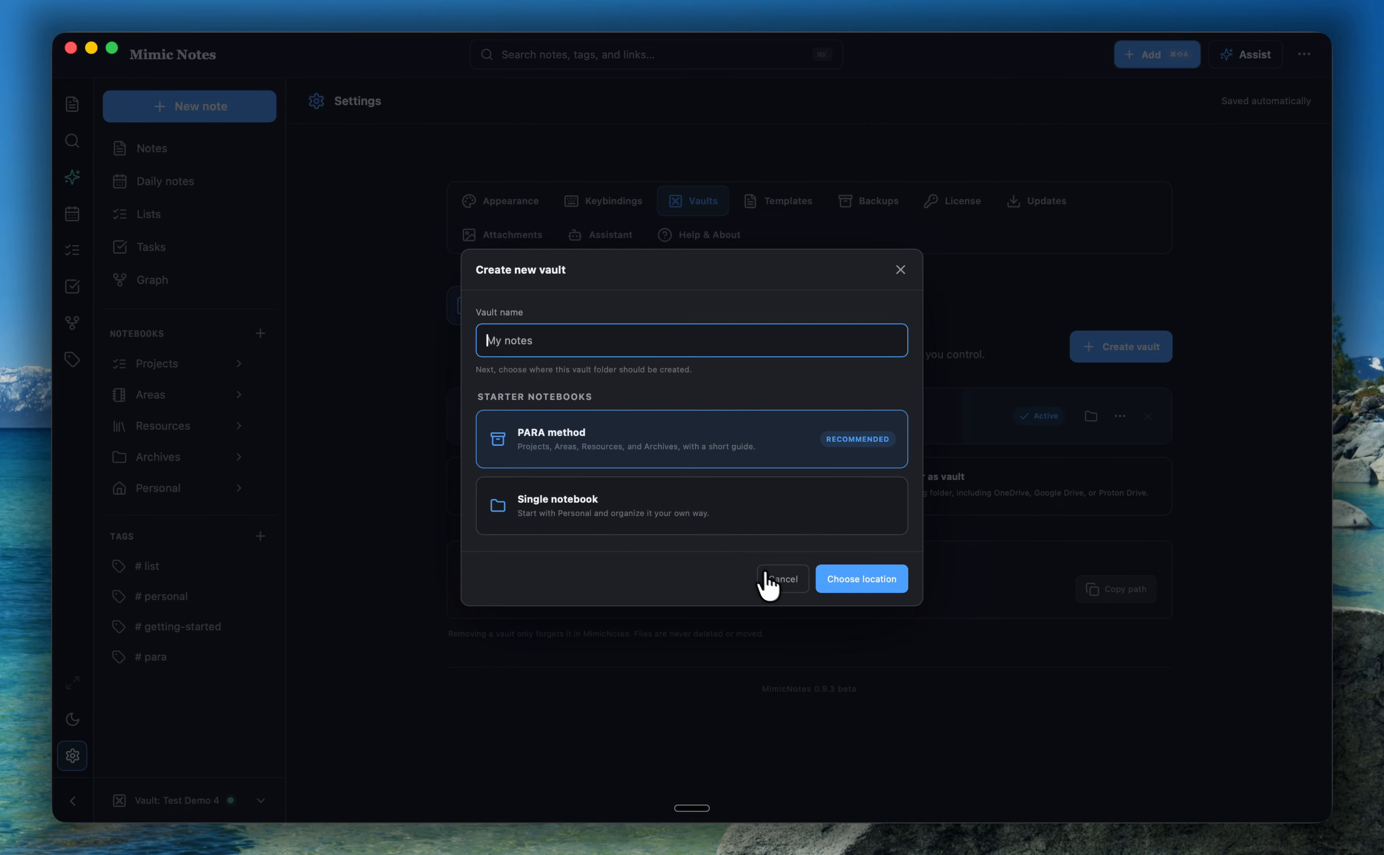
{"action": "left_click", "coordinate": [774, 579]}
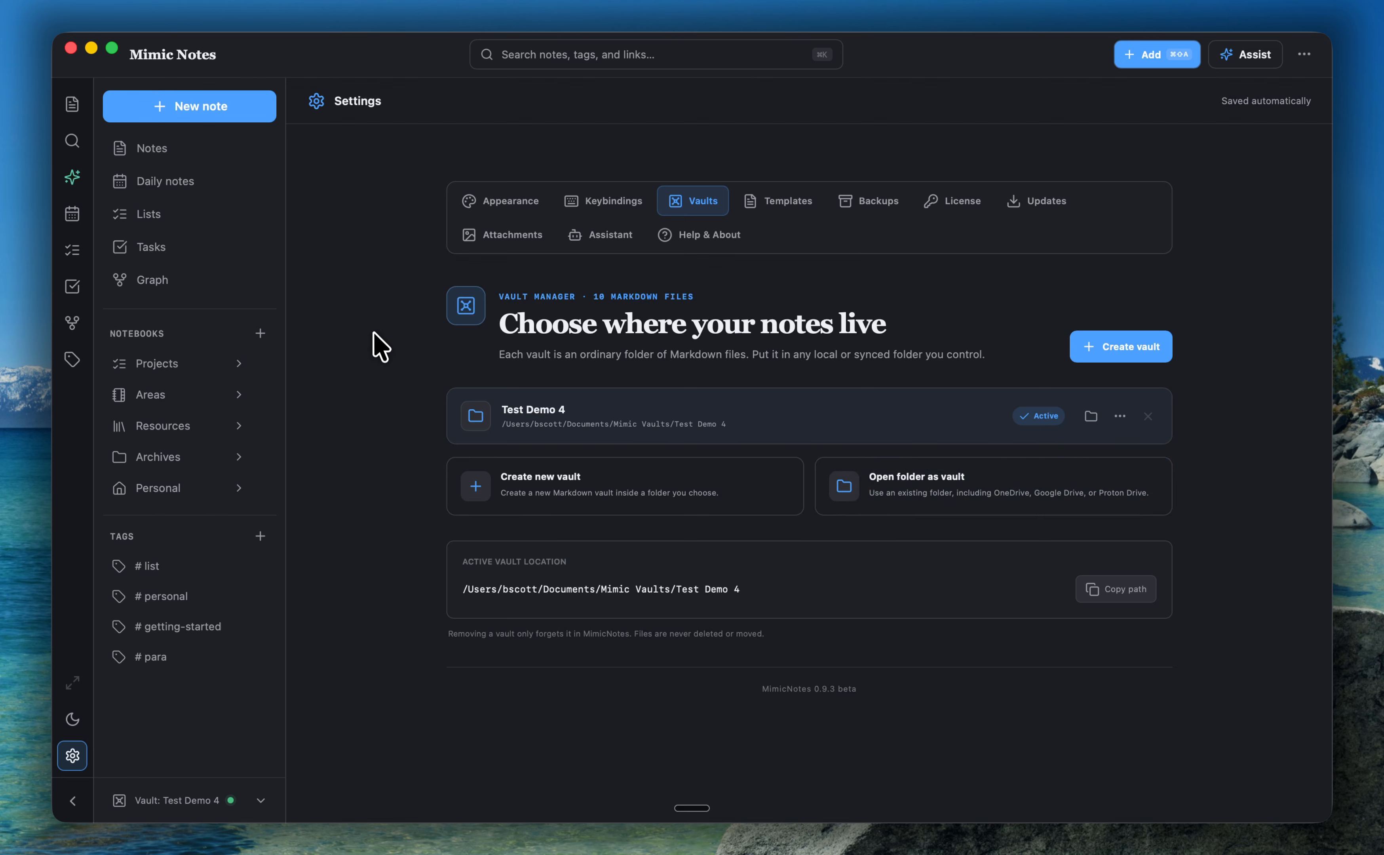
Step: Review the workspace themes in the Appearance settings and the keyboard shortcuts in the Keybindings settings
{"action": "left_click", "coordinate": [472, 200]}
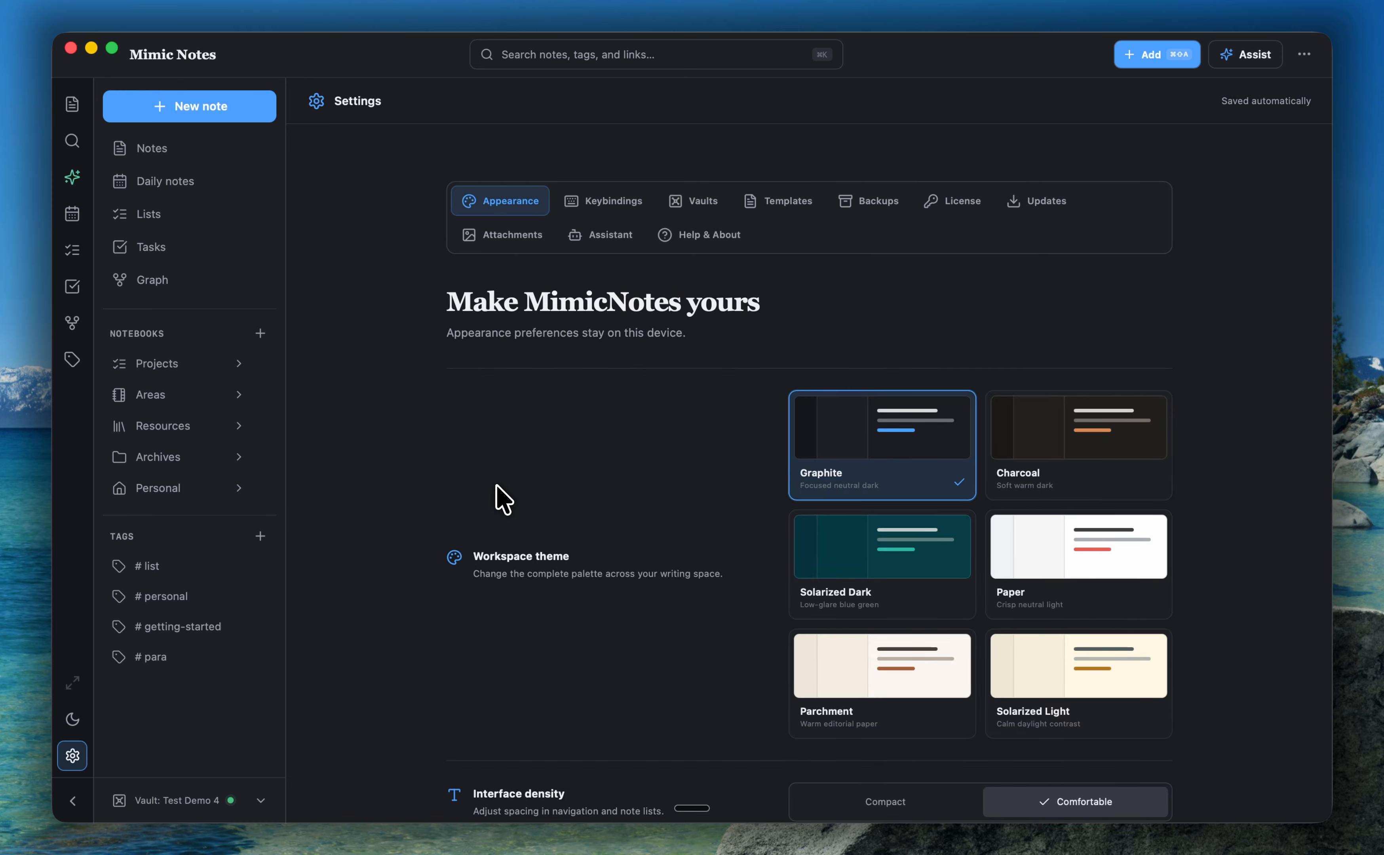
{"action": "scroll", "coordinate": [500, 497], "scroll_direction": "down", "scroll_amount": 1}
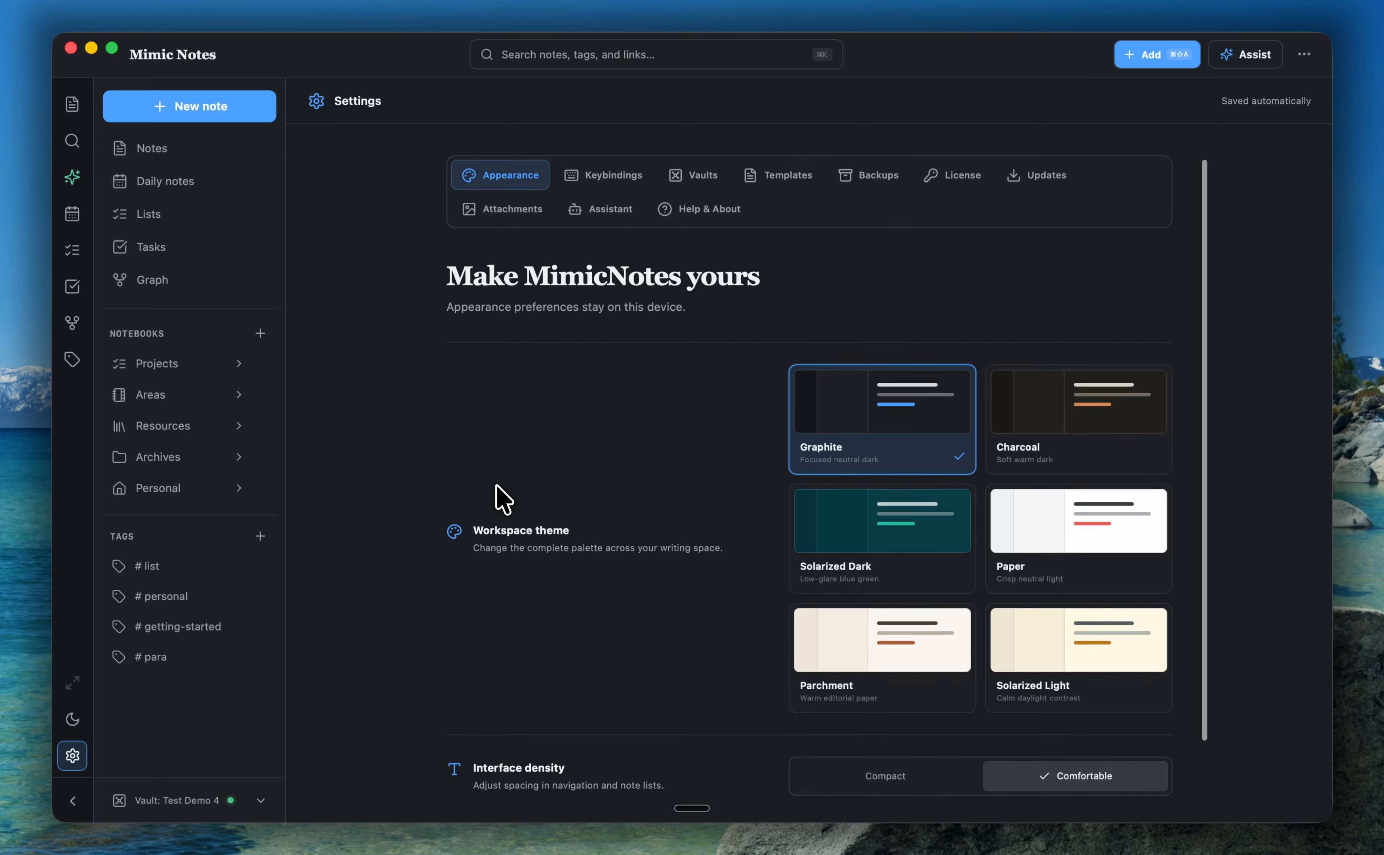
{"action": "left_click", "coordinate": [580, 179]}
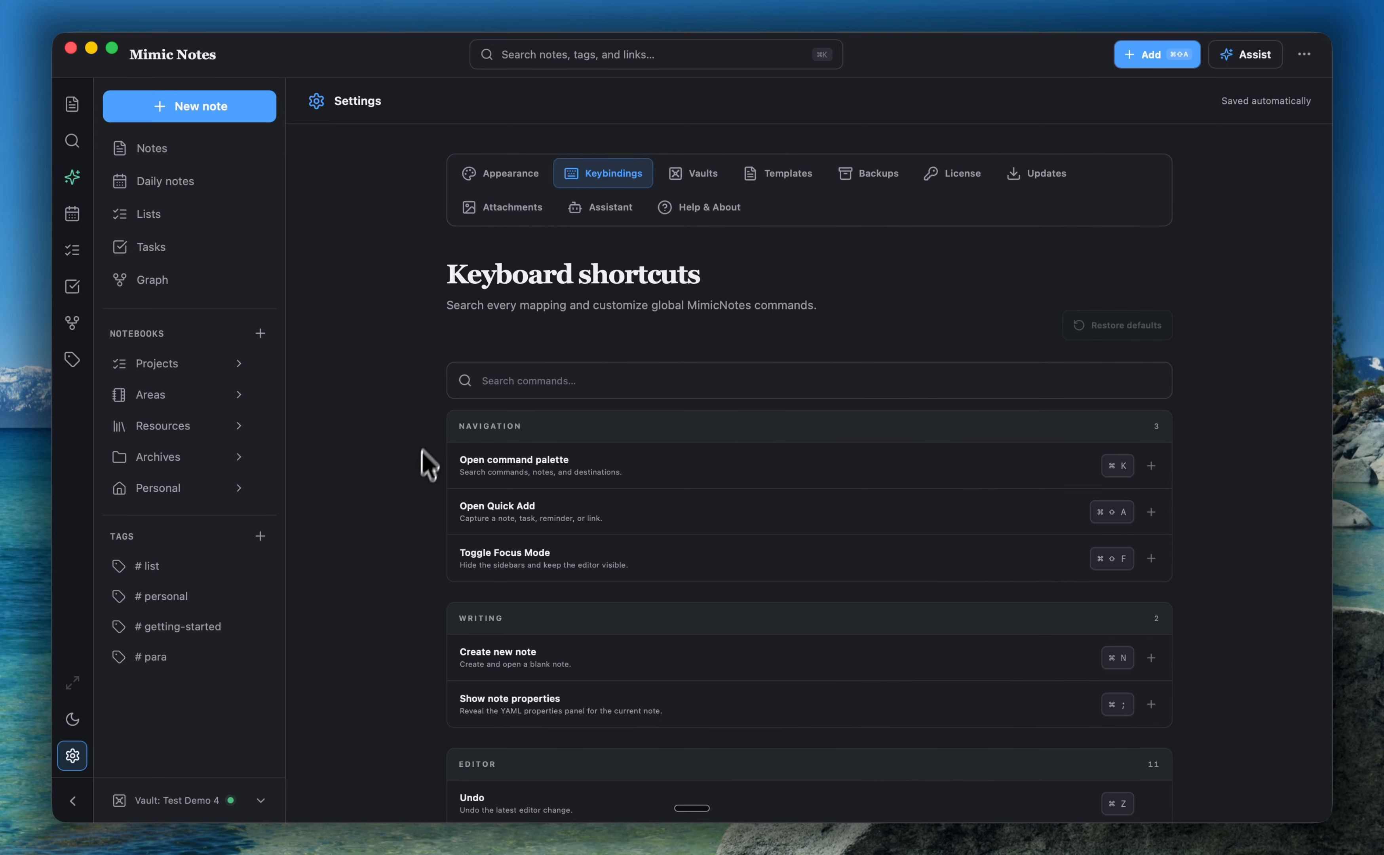
{"action": "scroll", "coordinate": [422, 488], "scroll_direction": "down", "scroll_amount": 5}
{"action": "scroll", "coordinate": [416, 483], "scroll_direction": "down", "scroll_amount": 3}
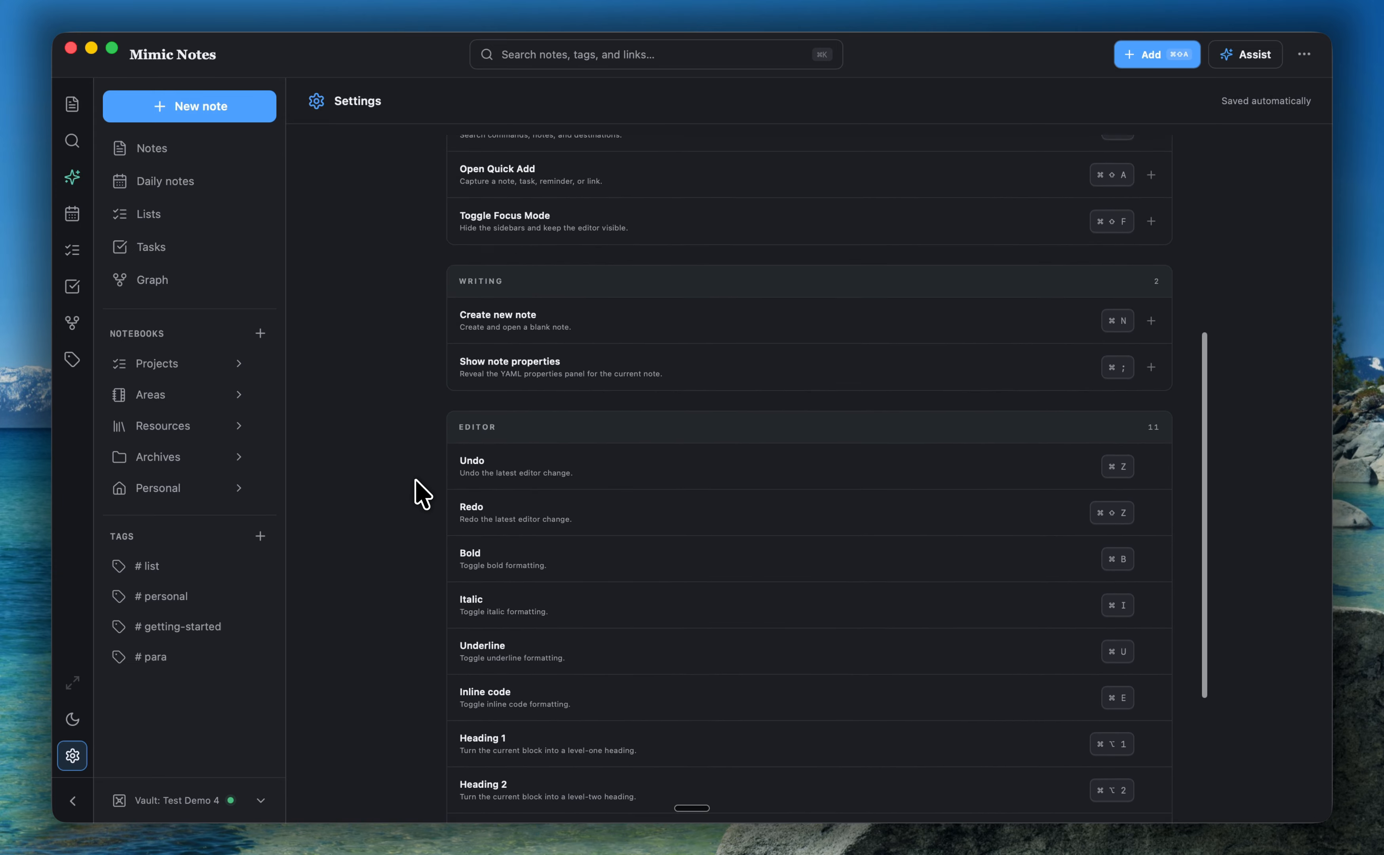
{"action": "scroll", "coordinate": [417, 483], "scroll_direction": "up", "scroll_amount": 3}
{"action": "scroll", "coordinate": [422, 493], "scroll_direction": "up", "scroll_amount": 5}
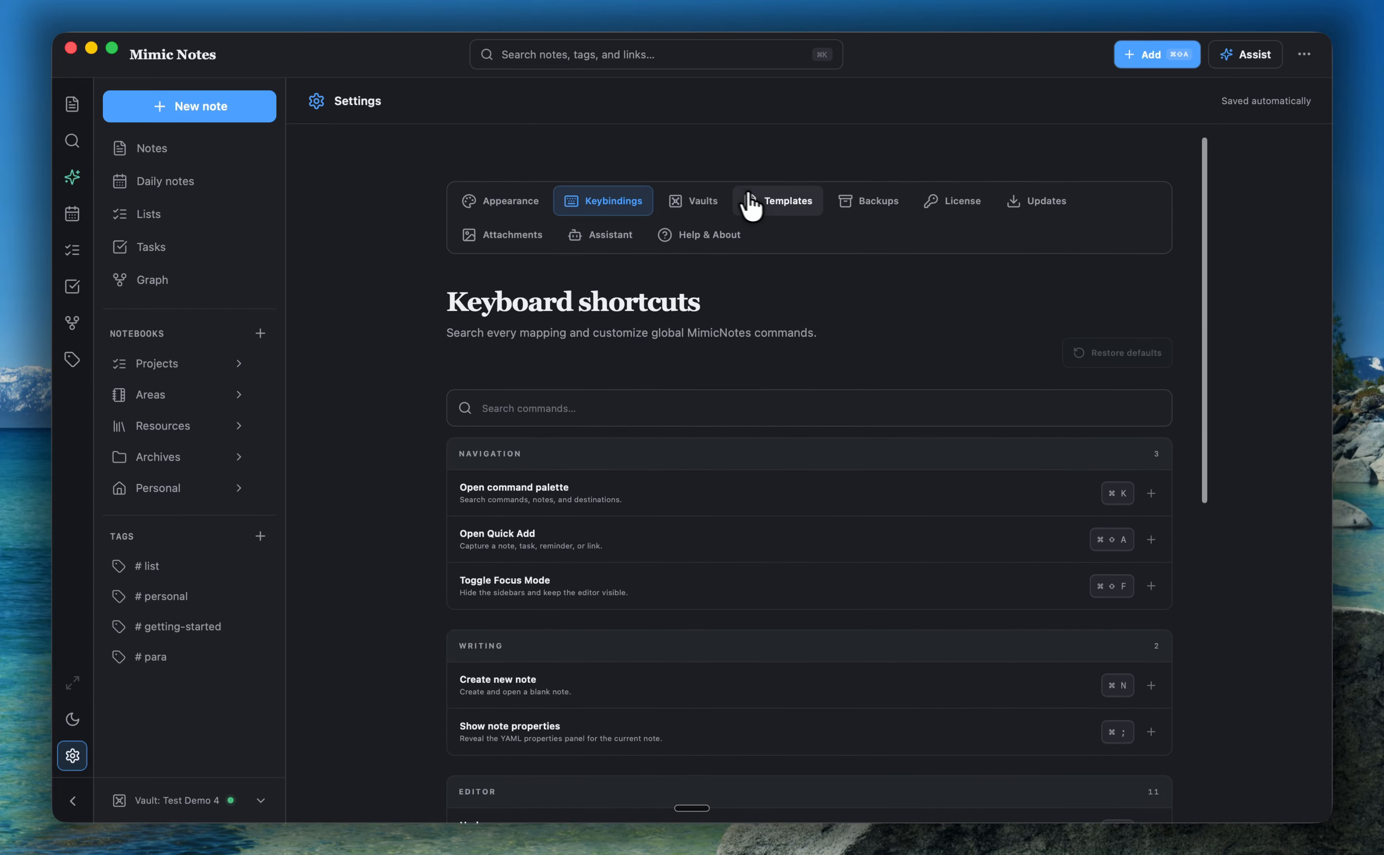
Step: Examine the Templates settings, including the template folder, automatic templates per note type, template editor and supported variables
{"action": "left_click", "coordinate": [783, 214]}
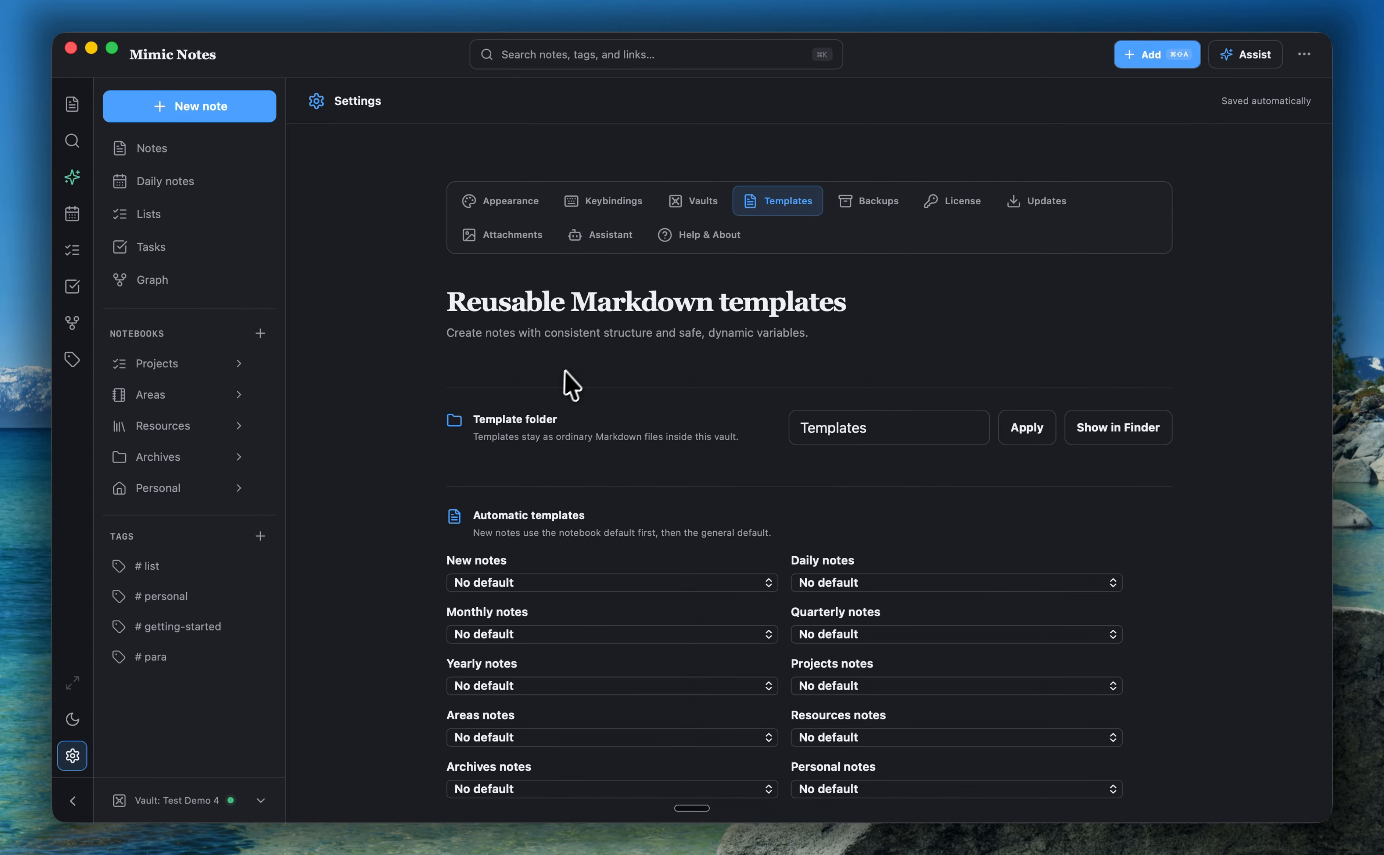
{"action": "scroll", "coordinate": [423, 488], "scroll_direction": "down", "scroll_amount": 2}
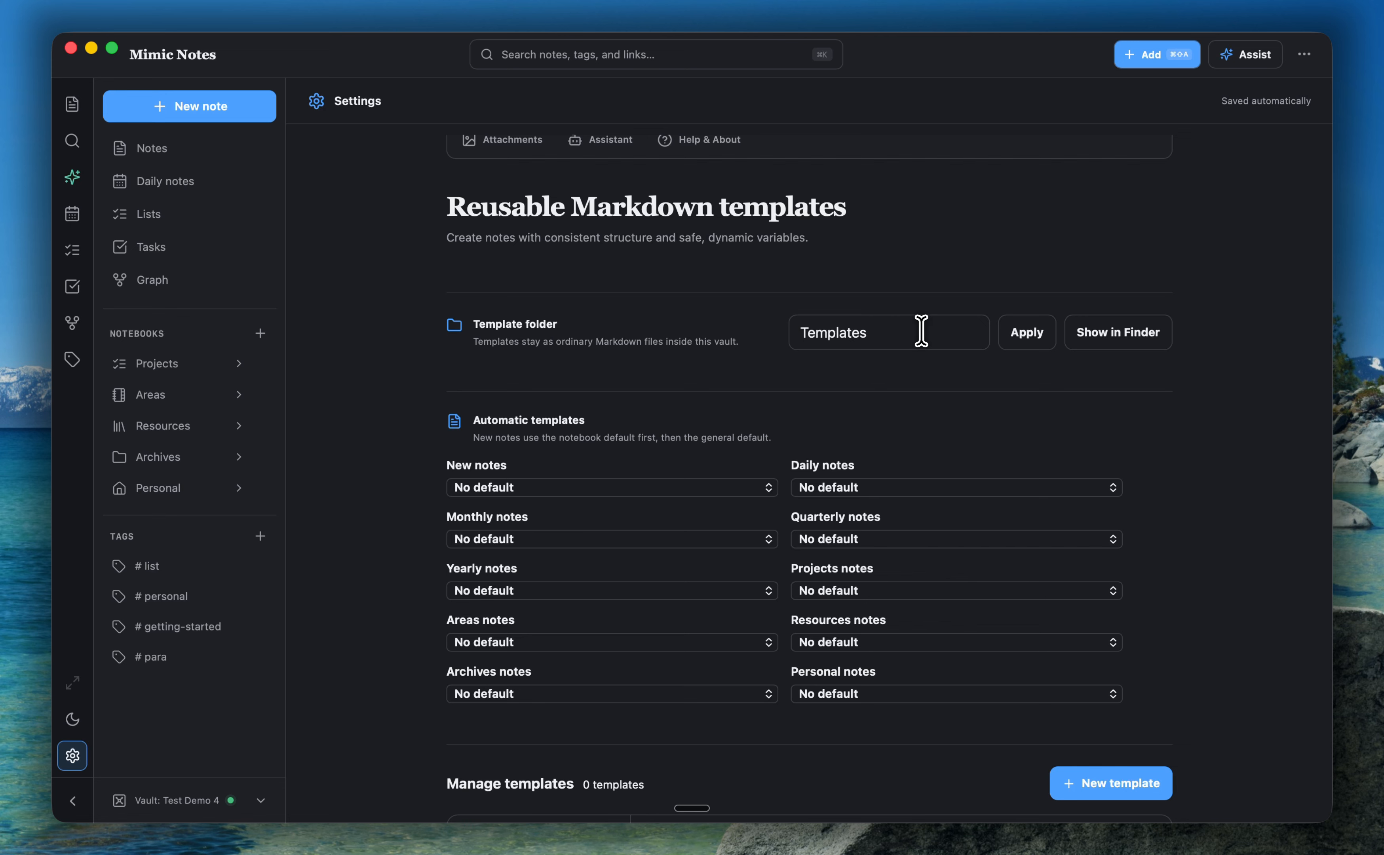
{"action": "scroll", "coordinate": [943, 426], "scroll_direction": "down", "scroll_amount": 5}
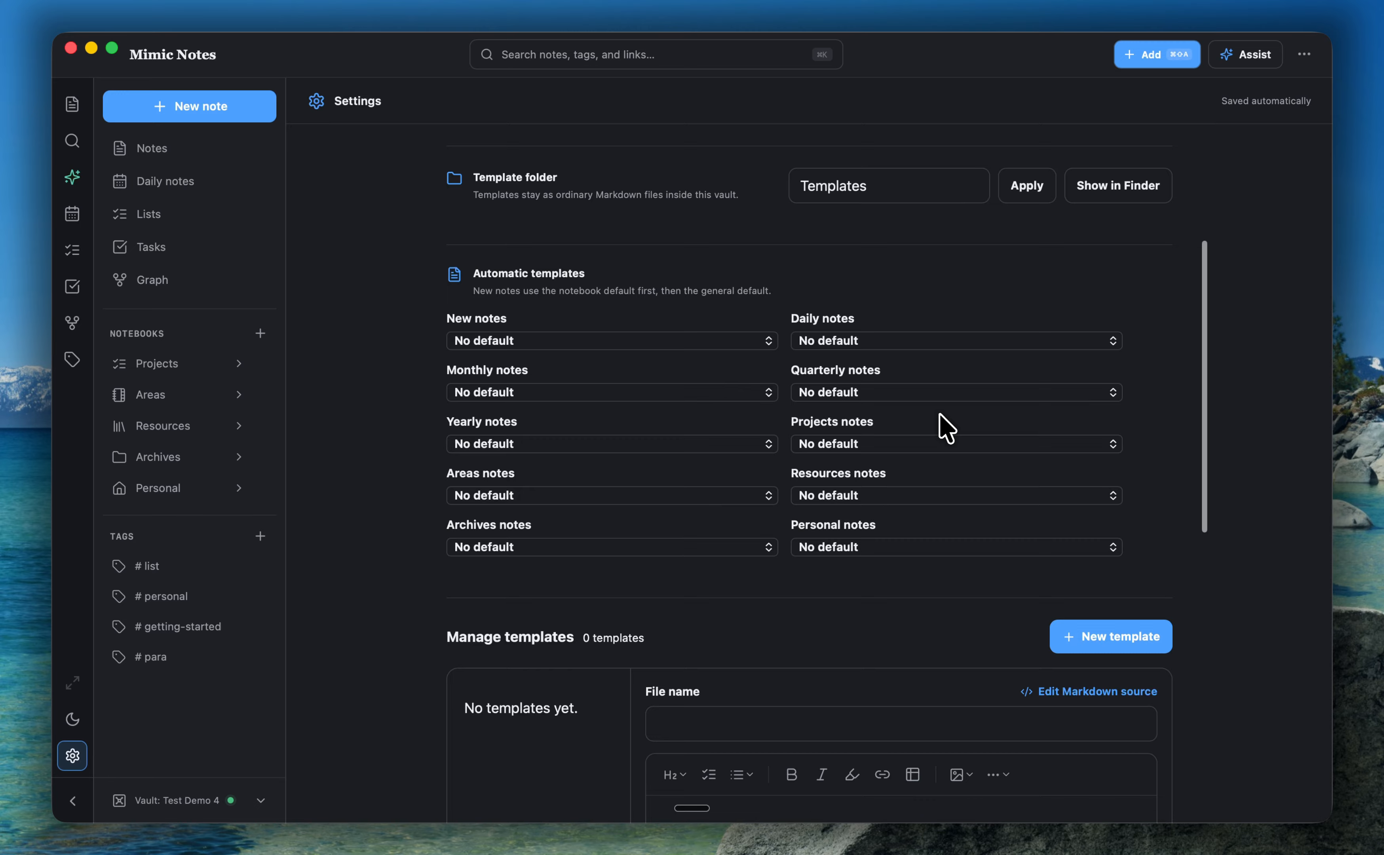
{"action": "scroll", "coordinate": [943, 426], "scroll_direction": "down", "scroll_amount": 4}
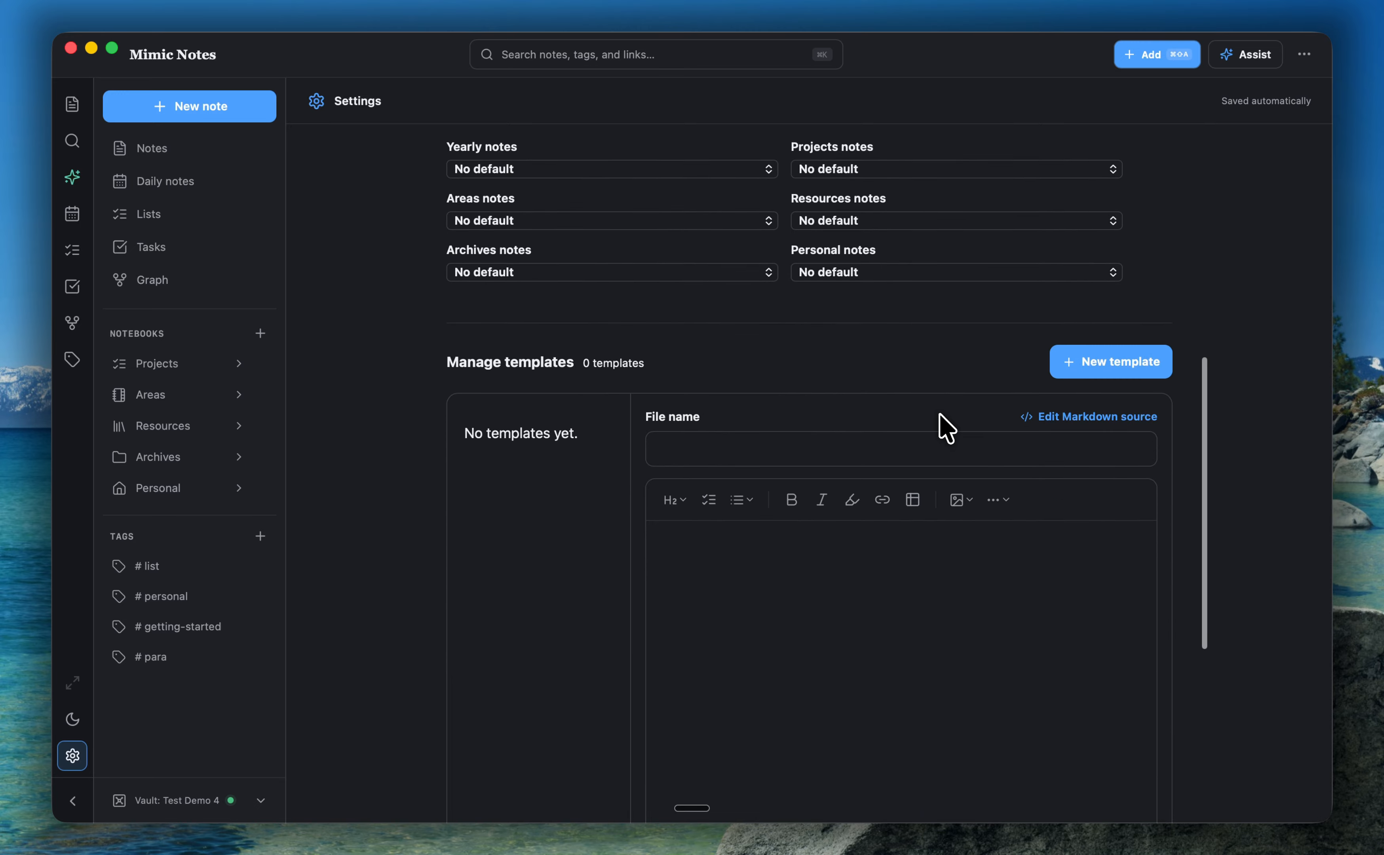
{"action": "left_click", "coordinate": [891, 362]}
{"action": "left_click", "coordinate": [885, 476]}
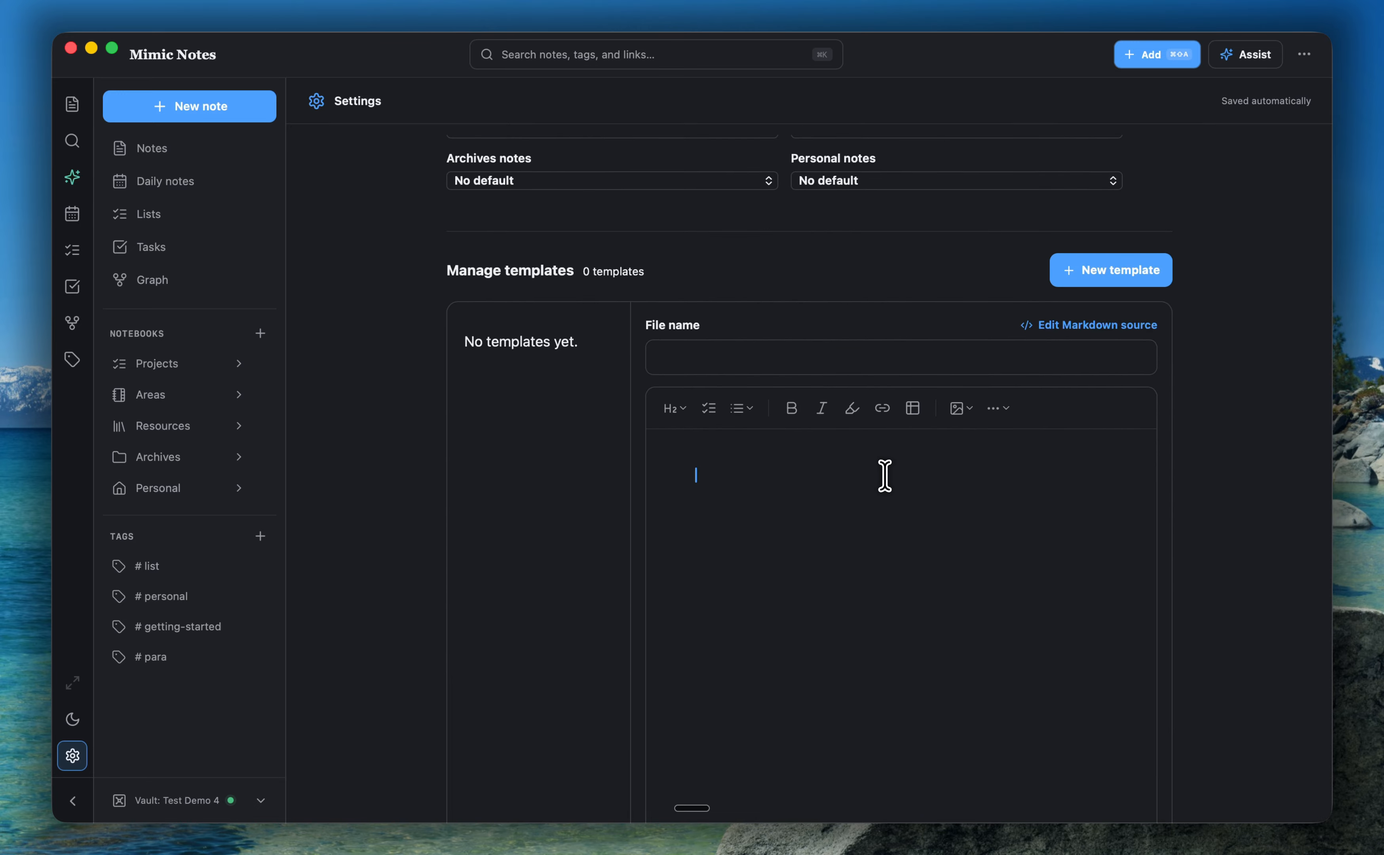
{"action": "scroll", "coordinate": [885, 476], "scroll_direction": "down", "scroll_amount": 6}
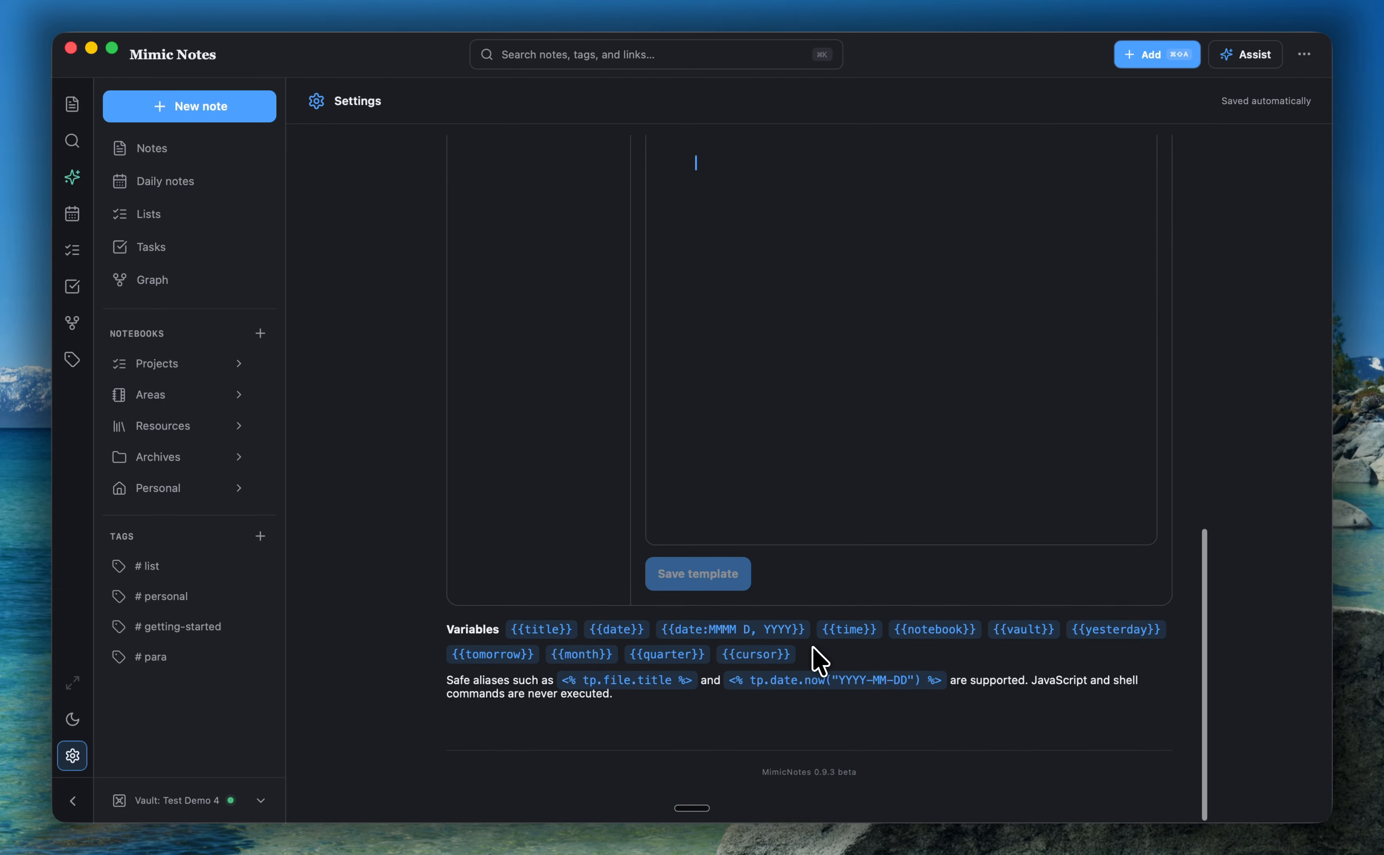
{"action": "scroll", "coordinate": [829, 463], "scroll_direction": "up", "scroll_amount": 2}
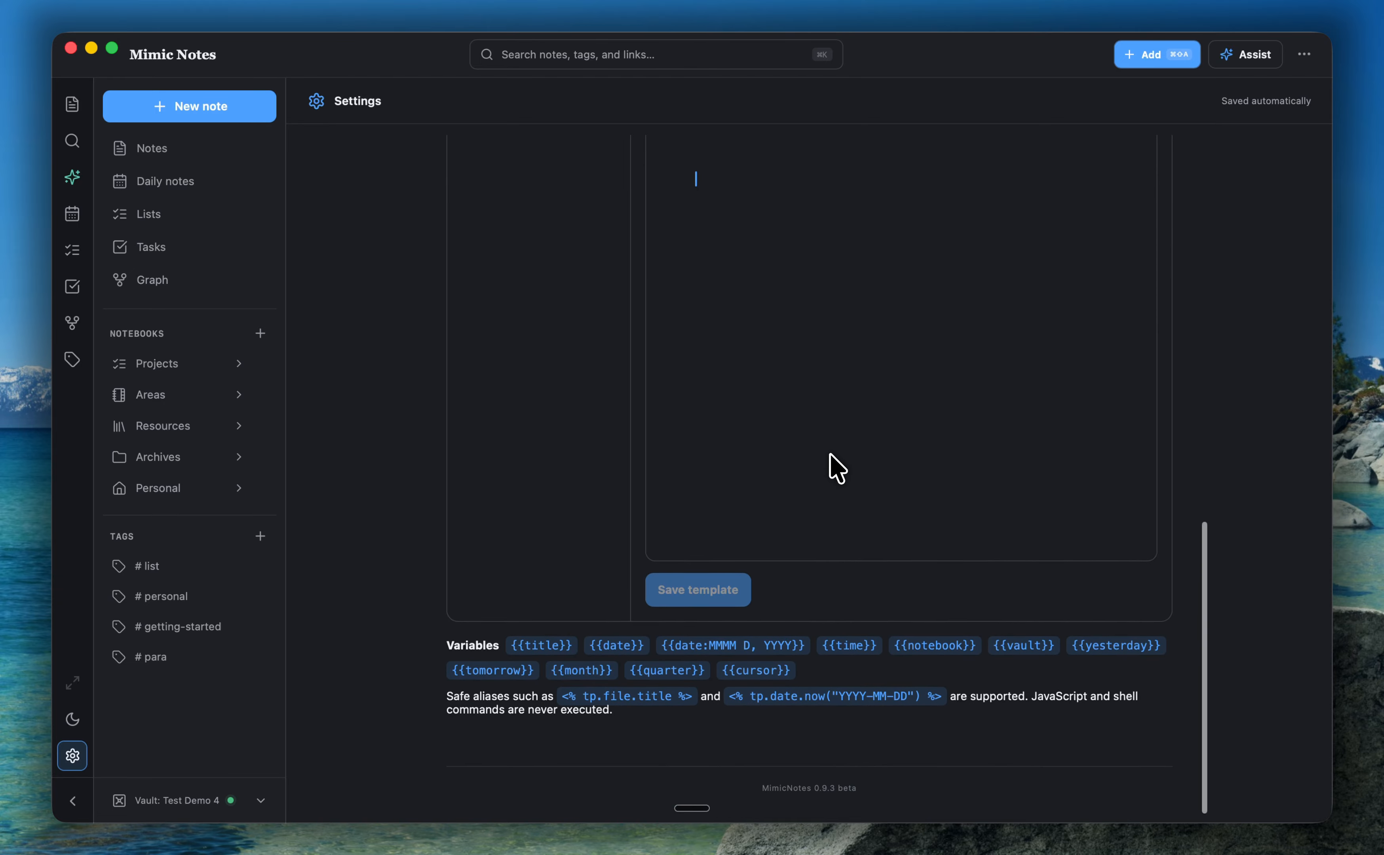
{"action": "scroll", "coordinate": [830, 454], "scroll_direction": "up", "scroll_amount": 10}
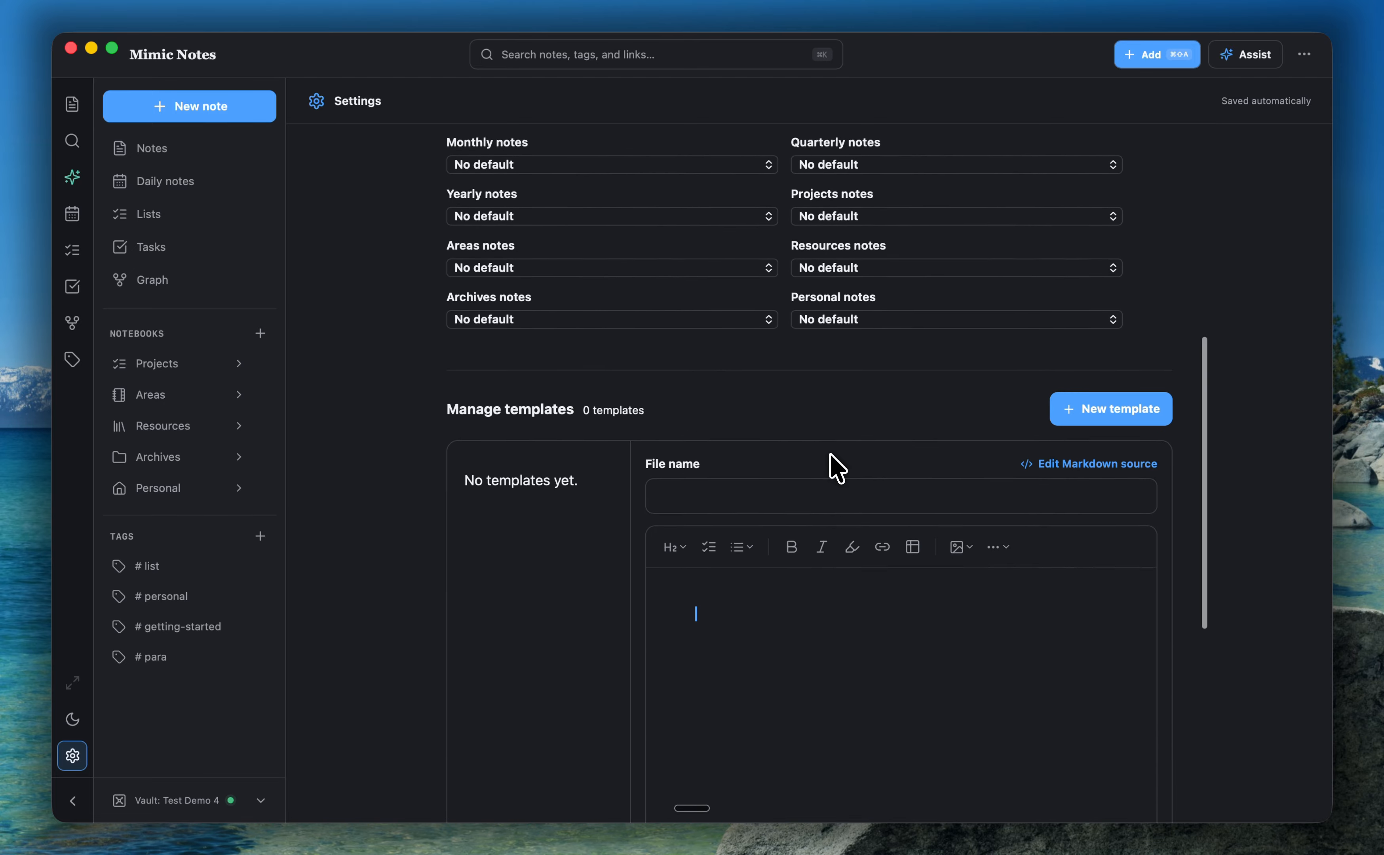
{"action": "scroll", "coordinate": [829, 453], "scroll_direction": "up", "scroll_amount": 6}
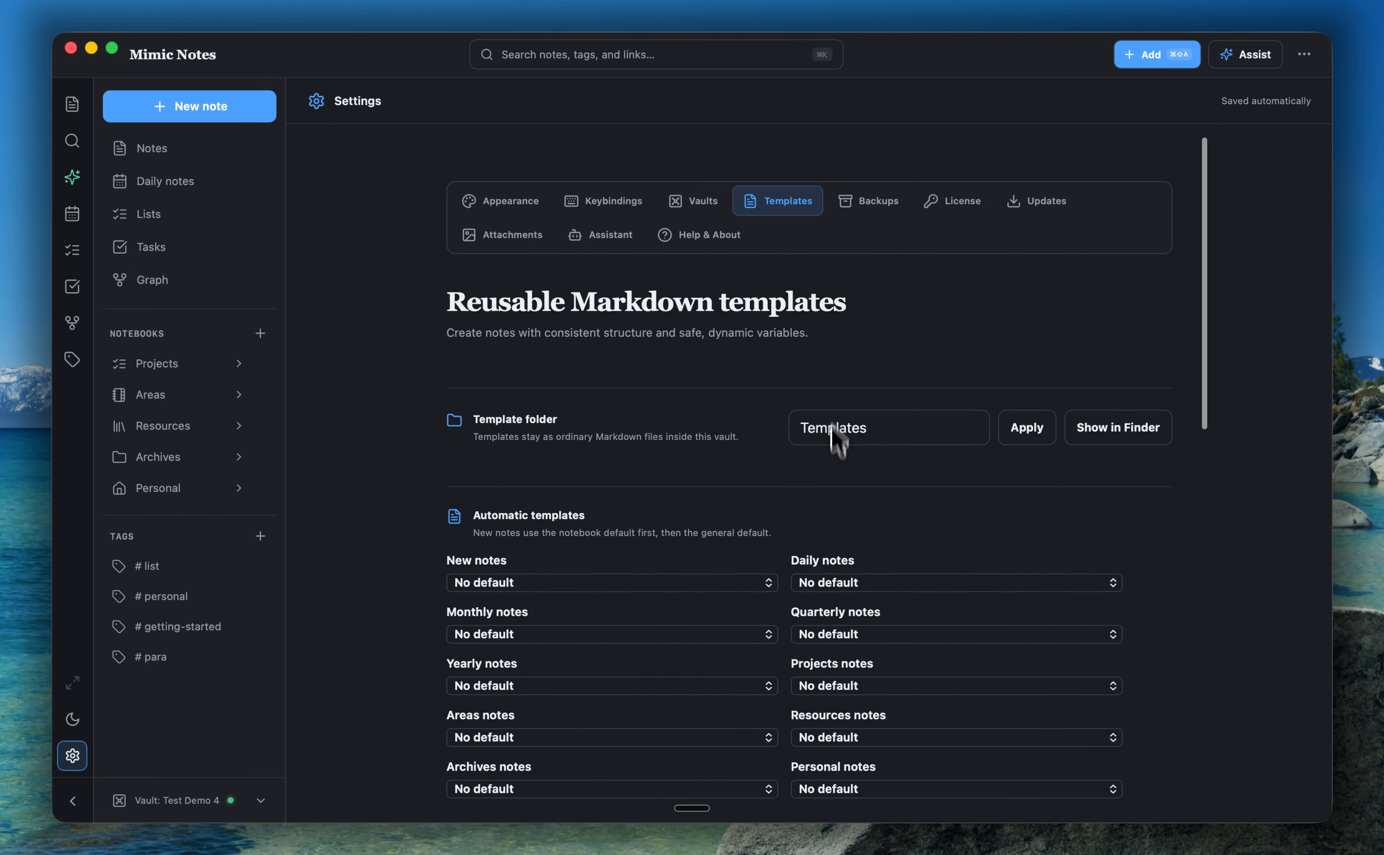
Step: Examine the Backups settings, including the backup location, automatic backup frequency choices and vault restore section
{"action": "left_click", "coordinate": [845, 210]}
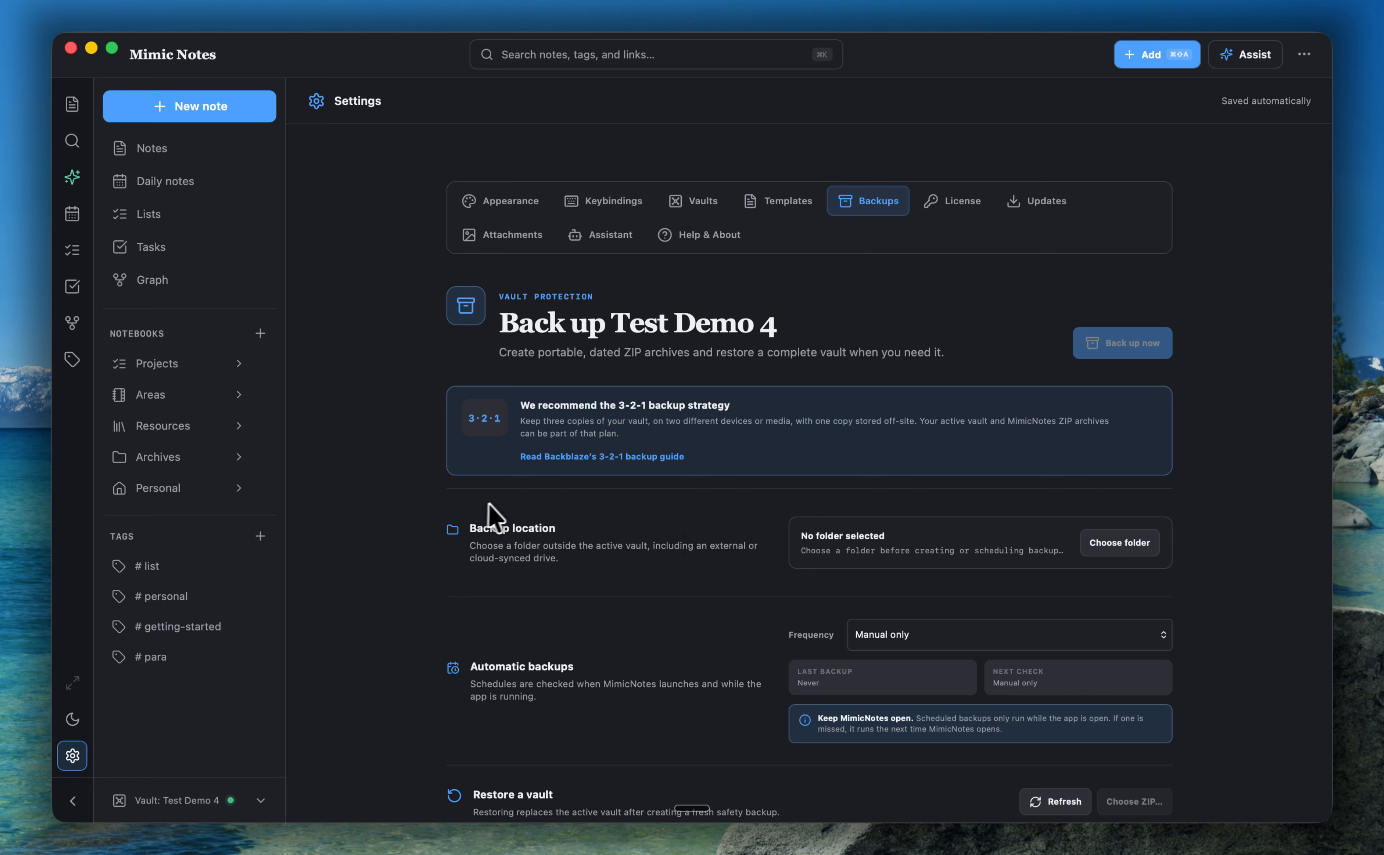
{"action": "left_click", "coordinate": [880, 636]}
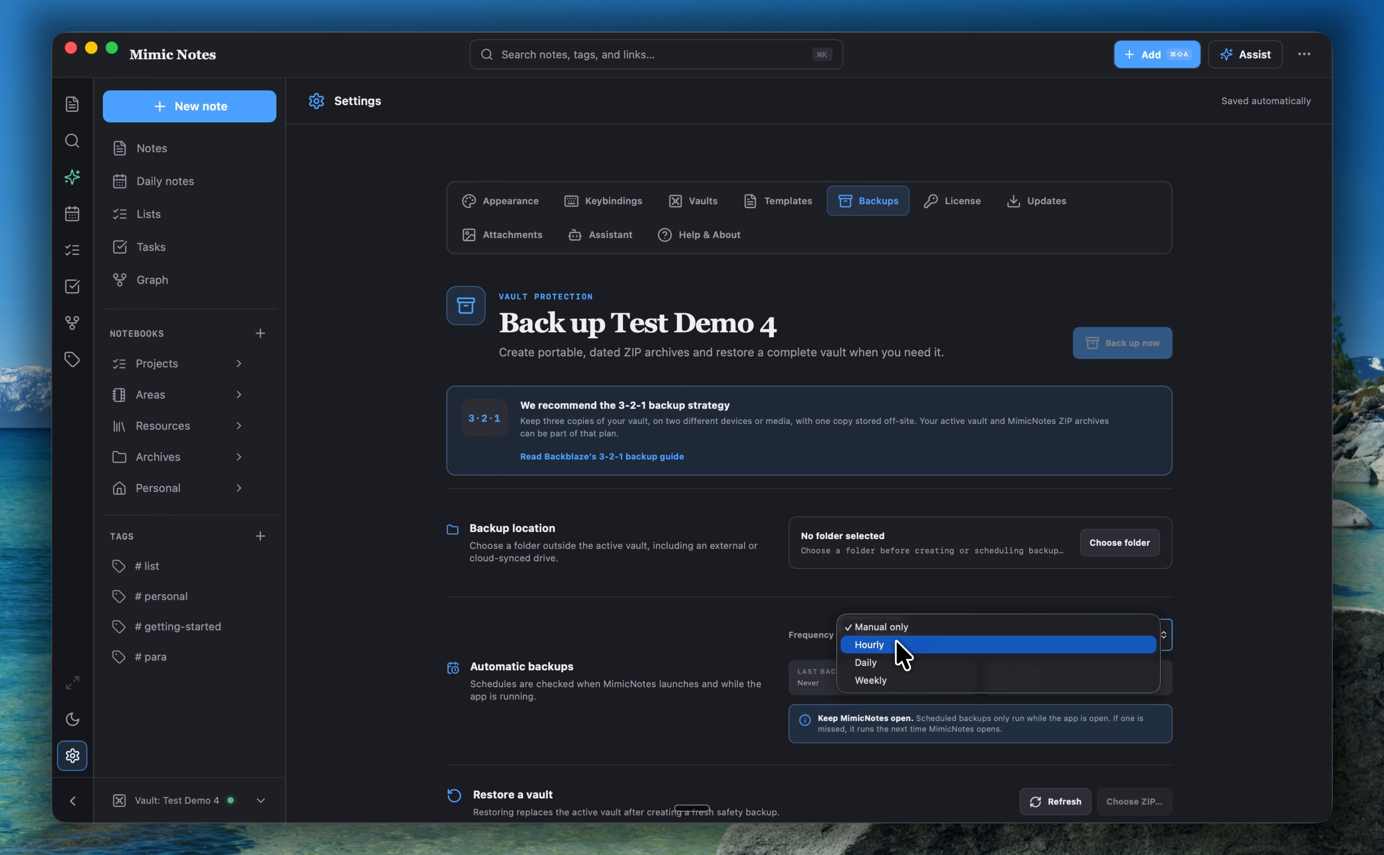
{"action": "left_click", "coordinate": [748, 658]}
{"action": "scroll", "coordinate": [704, 651], "scroll_direction": "down", "scroll_amount": 3}
{"action": "scroll", "coordinate": [711, 653], "scroll_direction": "down", "scroll_amount": 2}
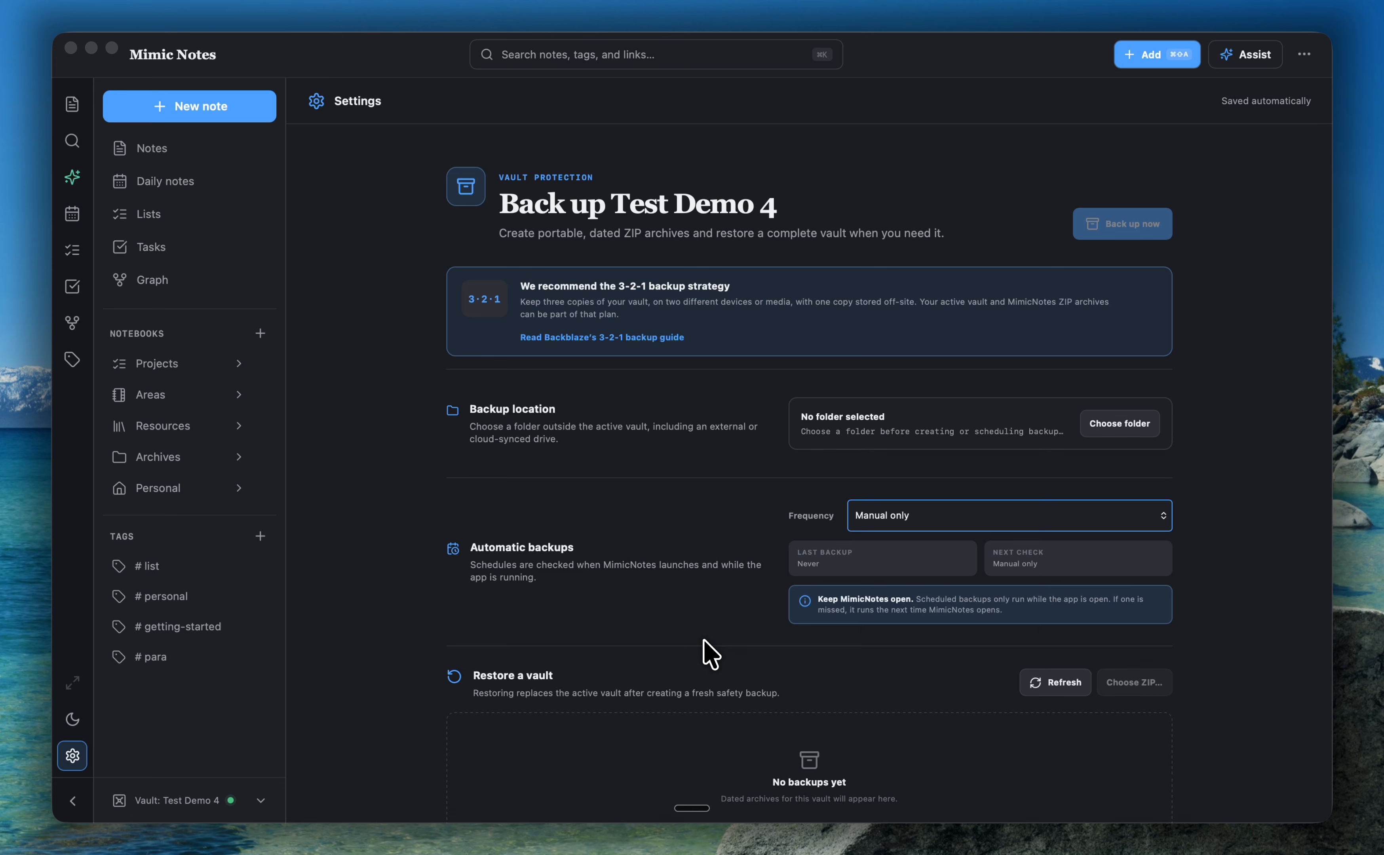
{"action": "scroll", "coordinate": [704, 647], "scroll_direction": "down", "scroll_amount": 3}
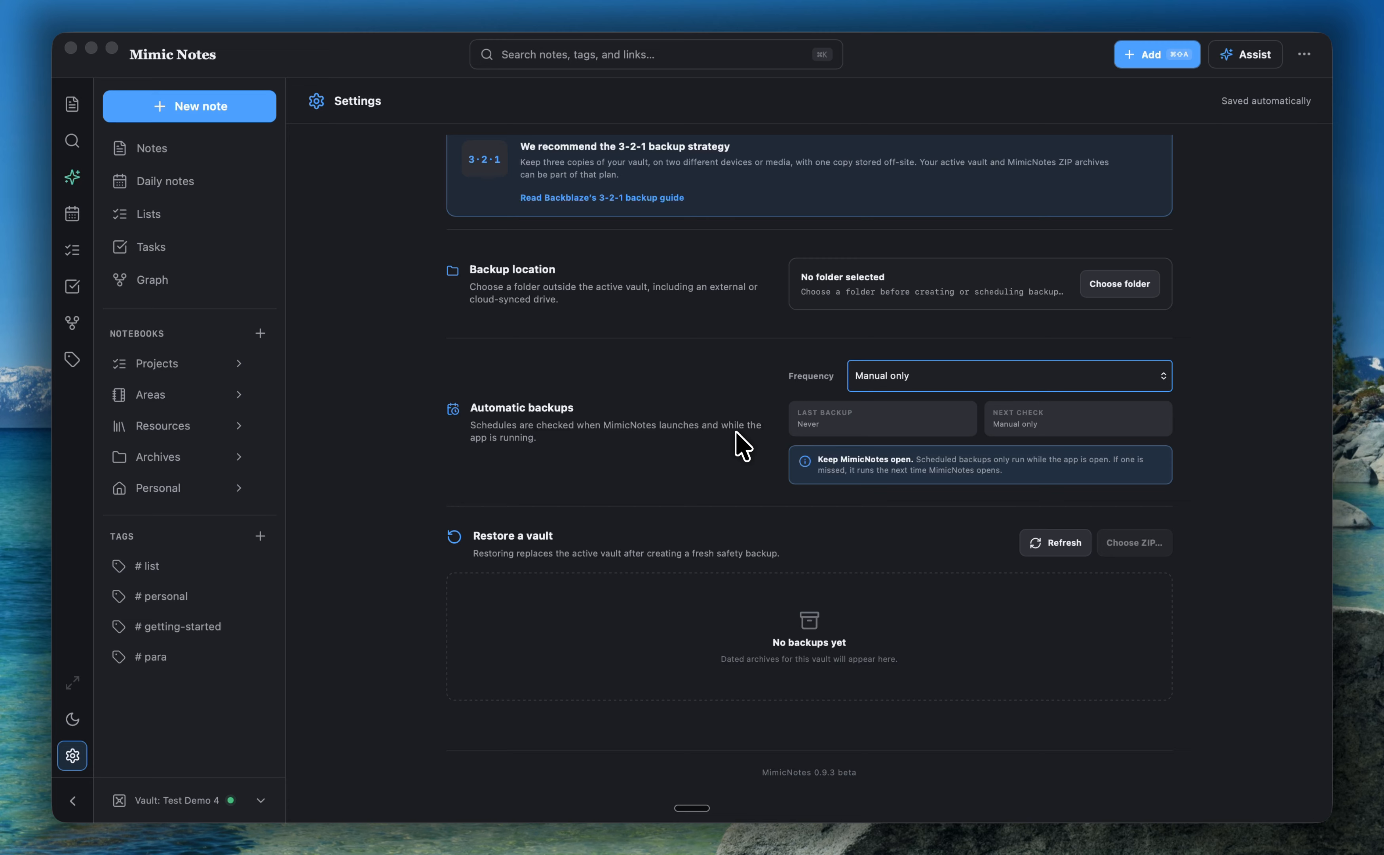
{"action": "scroll", "coordinate": [736, 431], "scroll_direction": "up", "scroll_amount": 5}
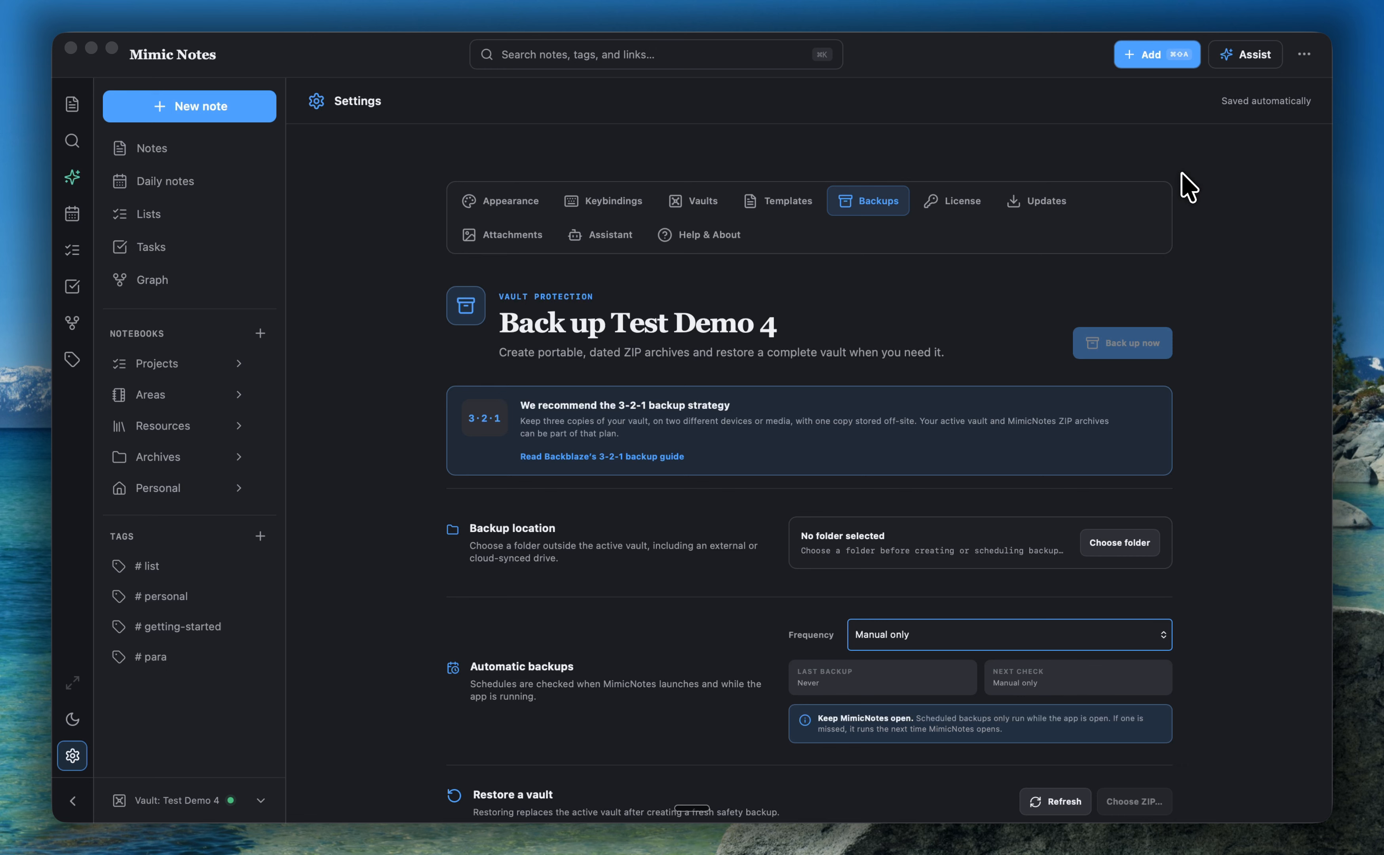
Step: View the additional app commands, including the option to reveal the Test Demo 4 vault in Finder, and dismiss them
{"action": "left_click", "coordinate": [1304, 56]}
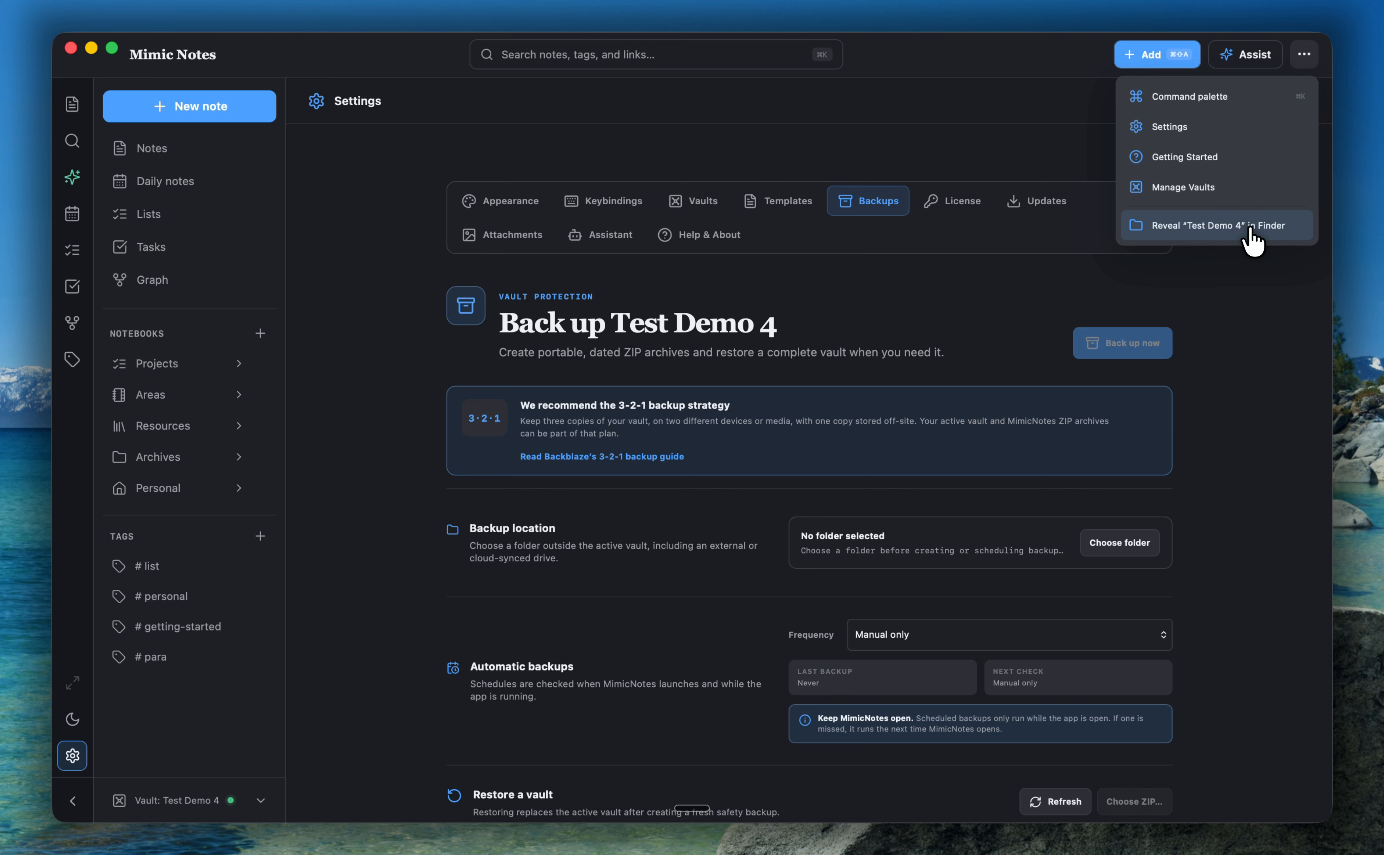
{"action": "left_click", "coordinate": [1248, 281]}
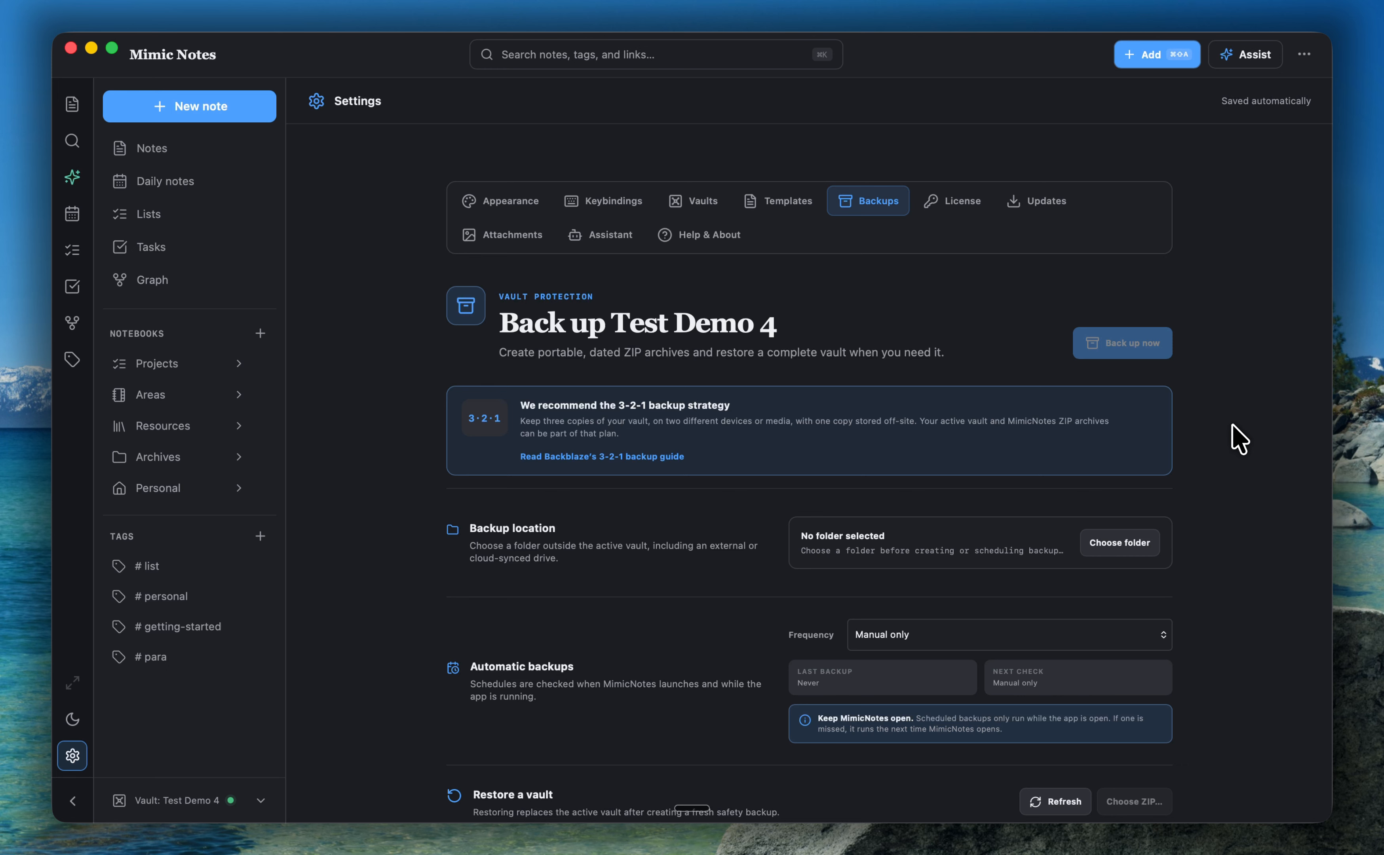
Step: Review the License, Updates and Attachments settings, including license activation, automatic update checks and photo location
{"action": "left_click", "coordinate": [953, 202]}
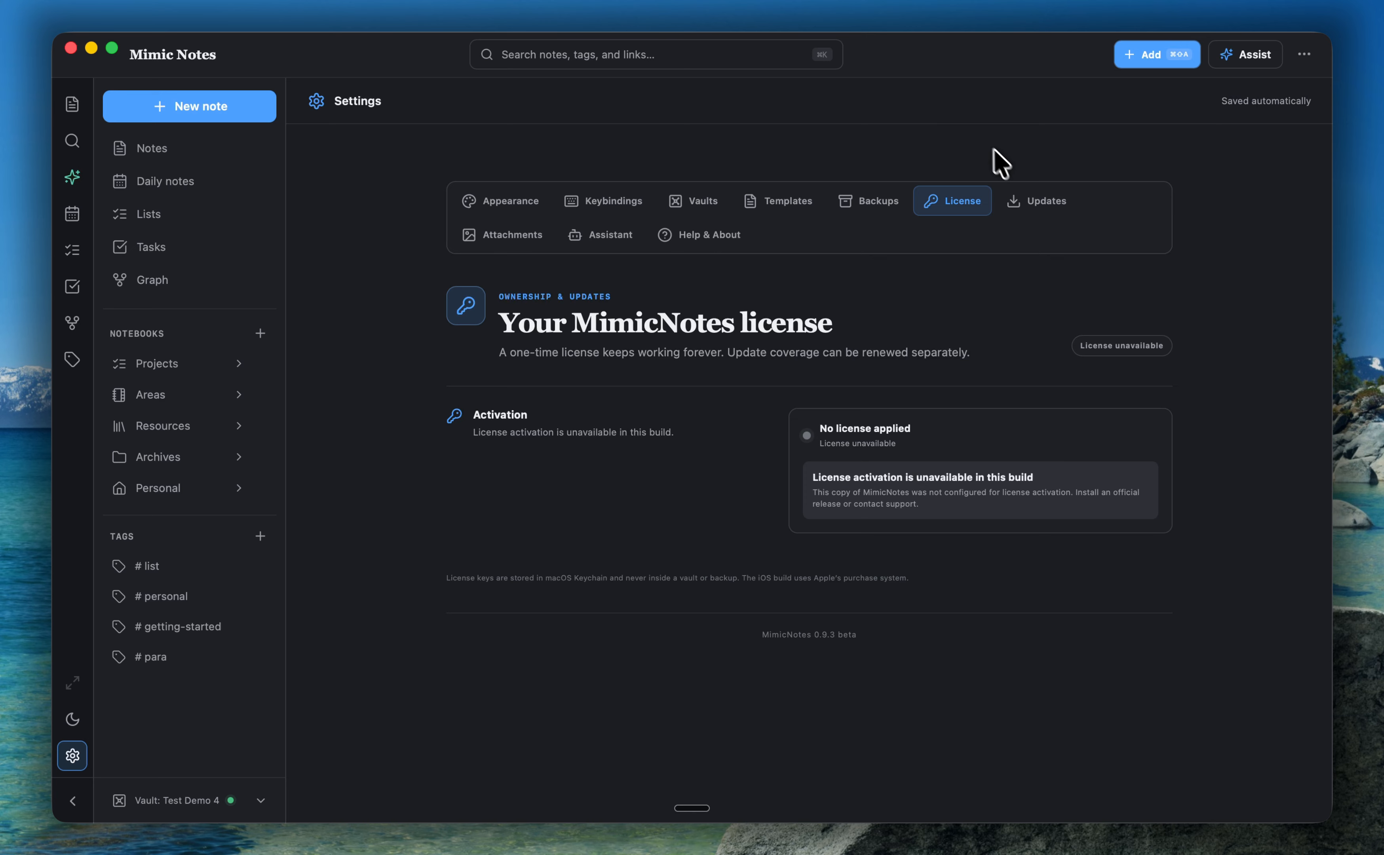
{"action": "left_click", "coordinate": [1025, 201]}
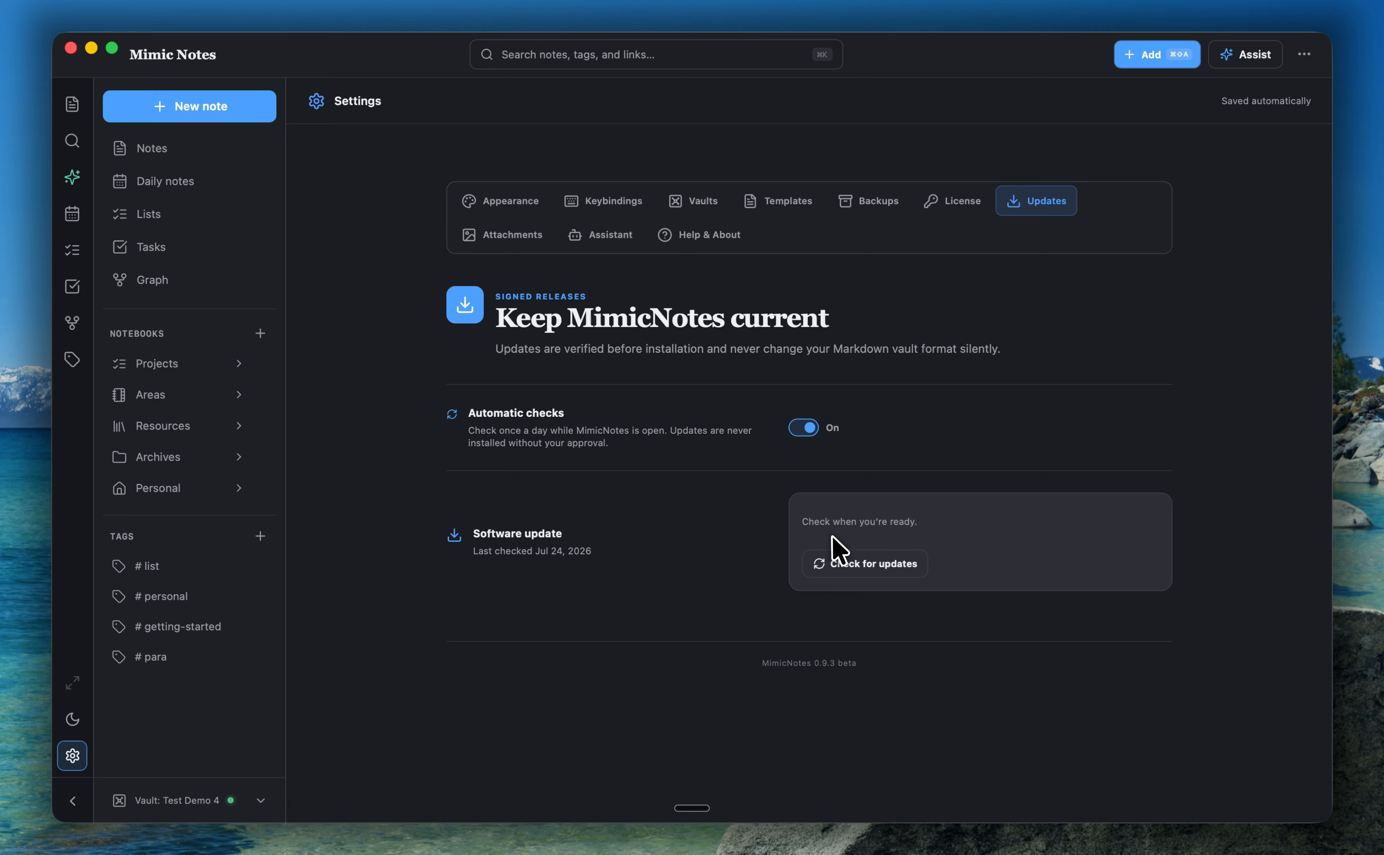
{"action": "left_click", "coordinate": [491, 238]}
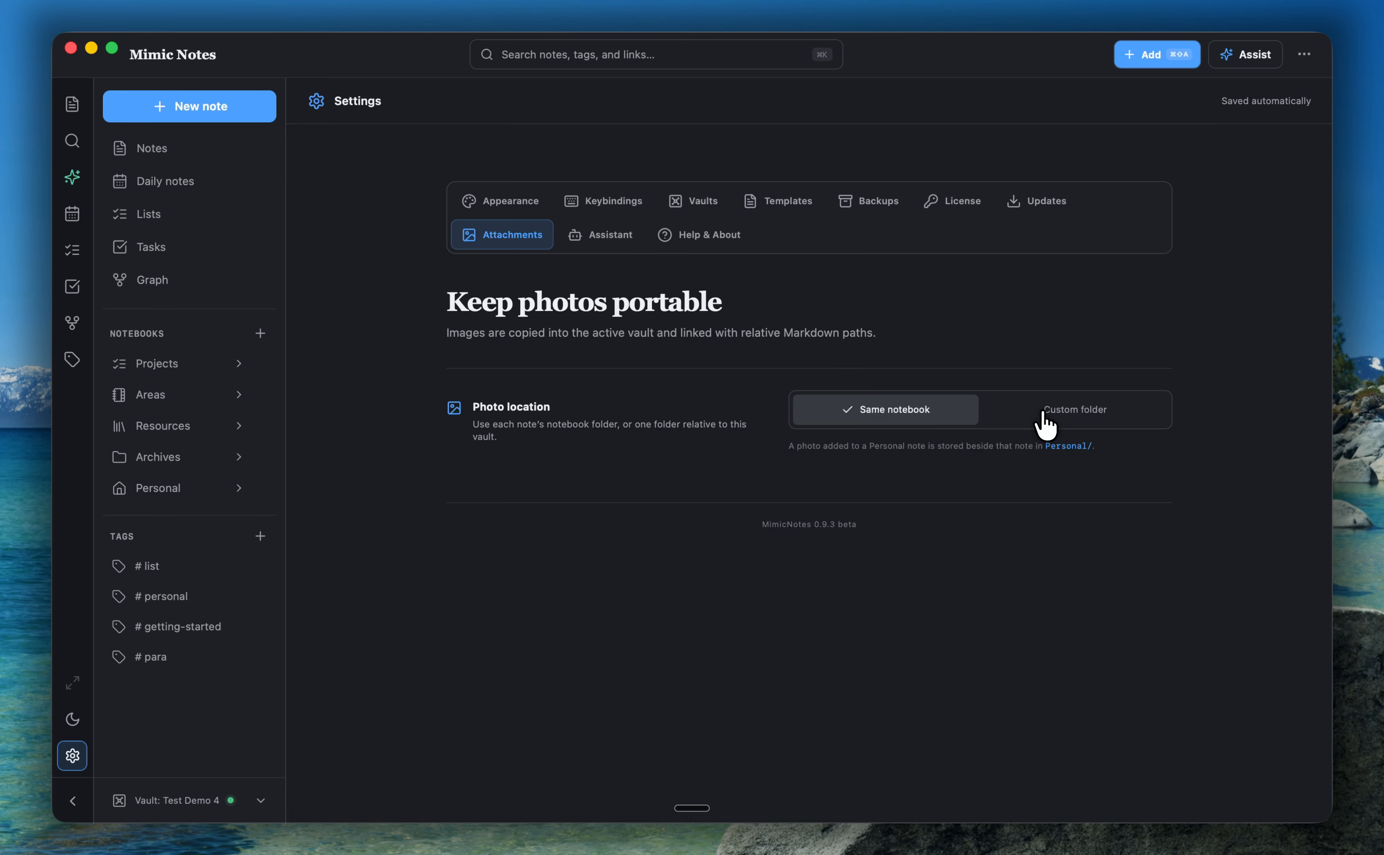
Step: Examine the Assistant settings, including the AI server choice, base URL, number of answers to keep and system prompt section
{"action": "left_click", "coordinate": [608, 250]}
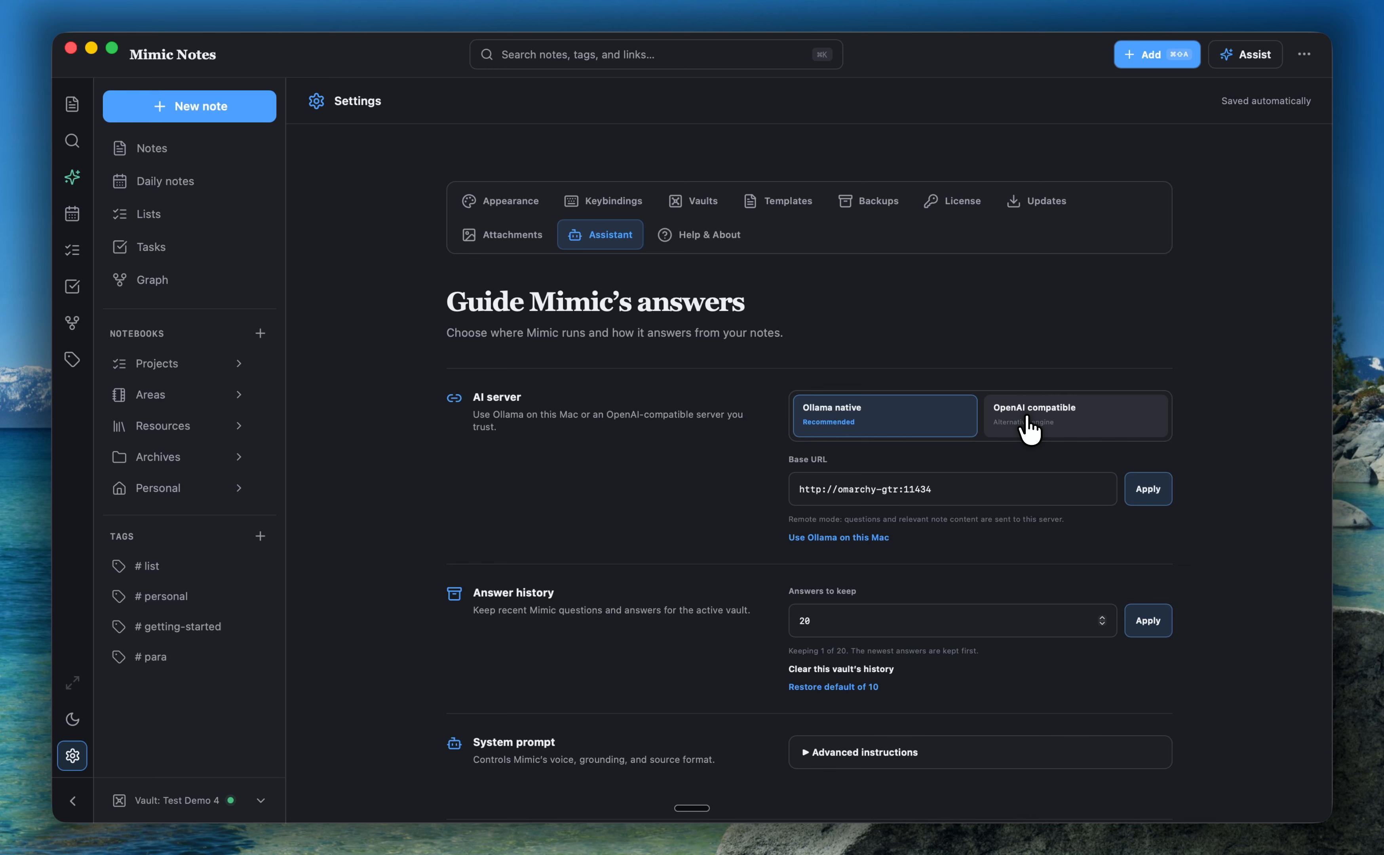
{"action": "left_click", "coordinate": [829, 620]}
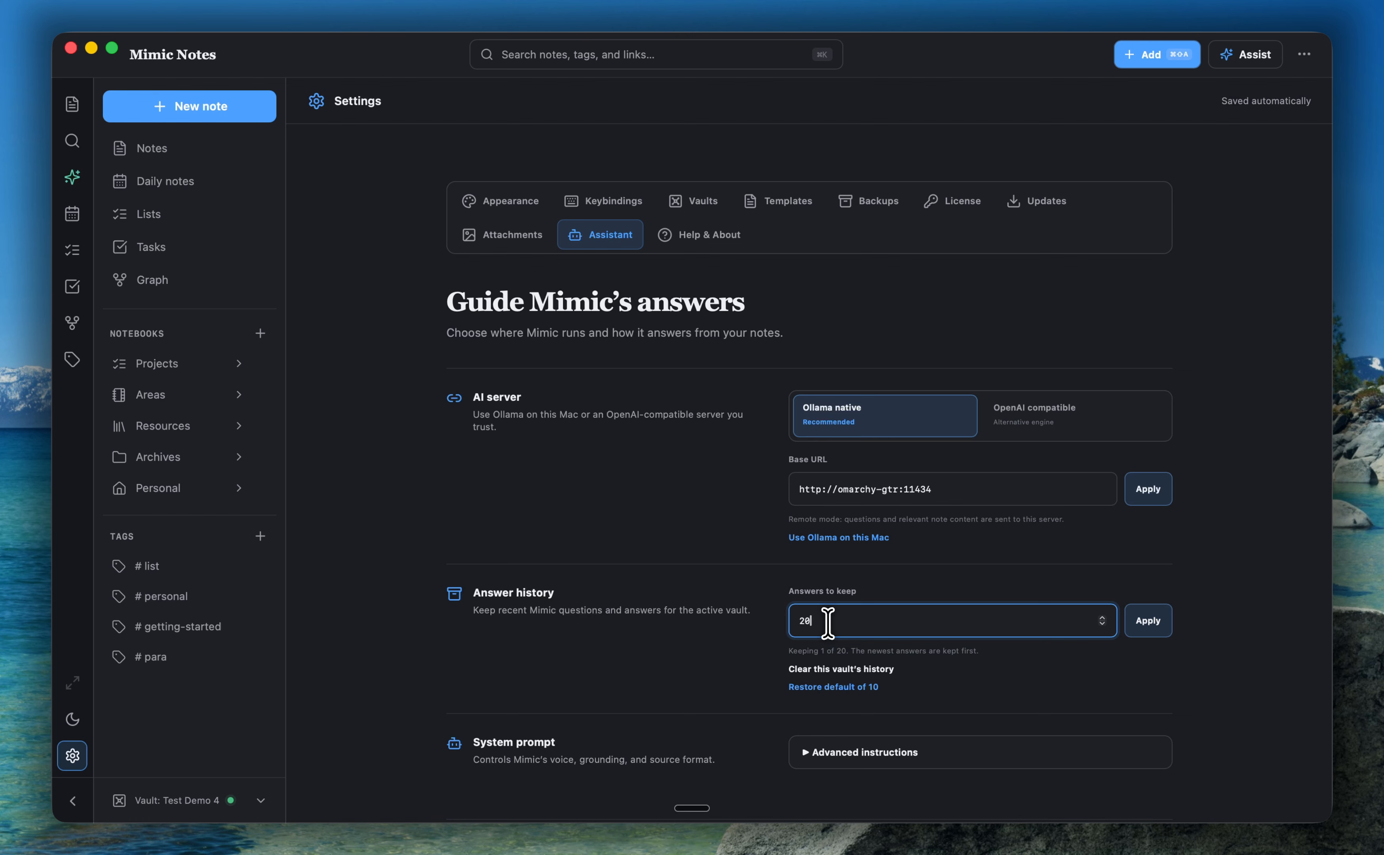
{"action": "scroll", "coordinate": [655, 548], "scroll_direction": "down", "scroll_amount": 3}
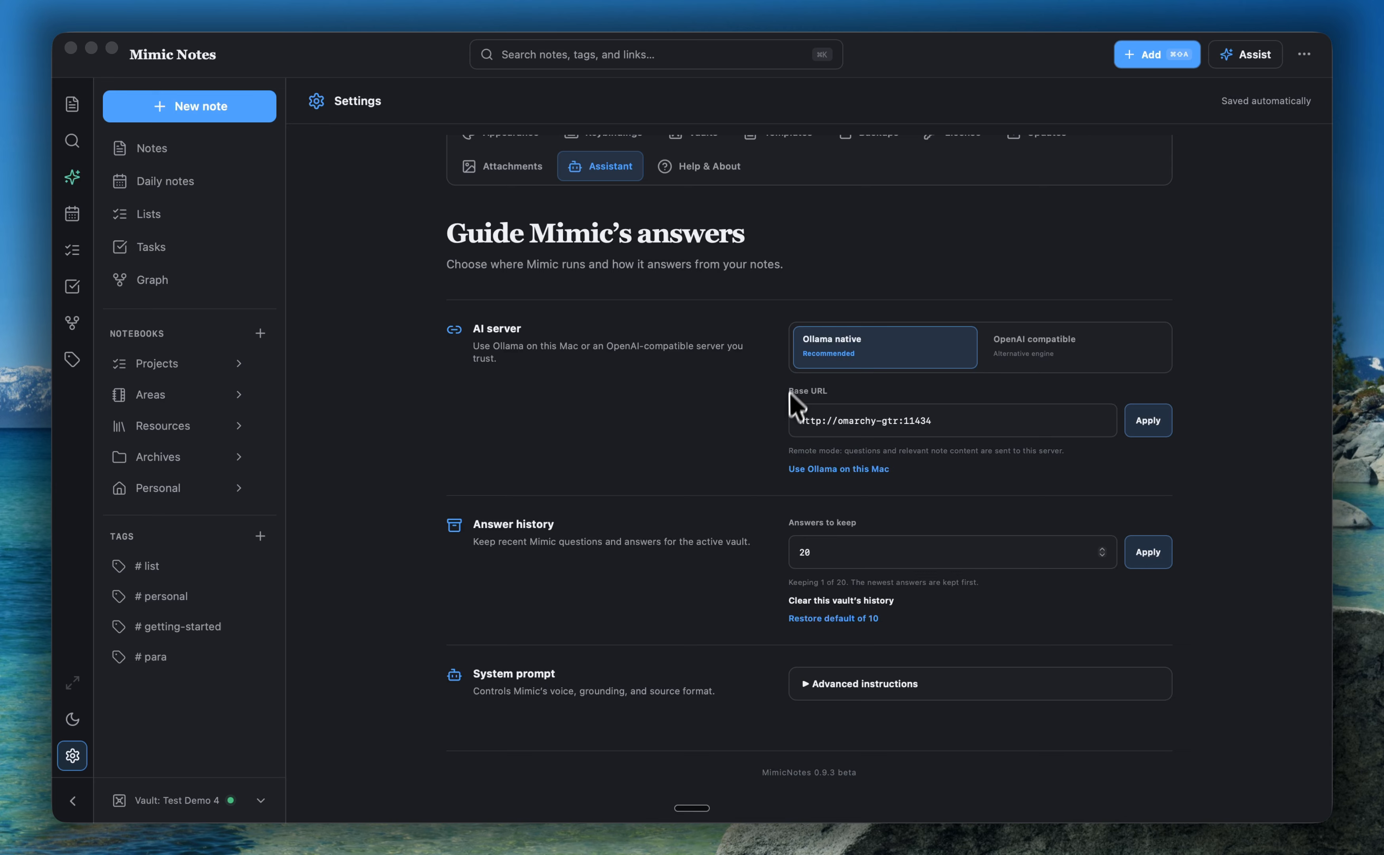
{"action": "scroll", "coordinate": [833, 256], "scroll_direction": "up", "scroll_amount": 2}
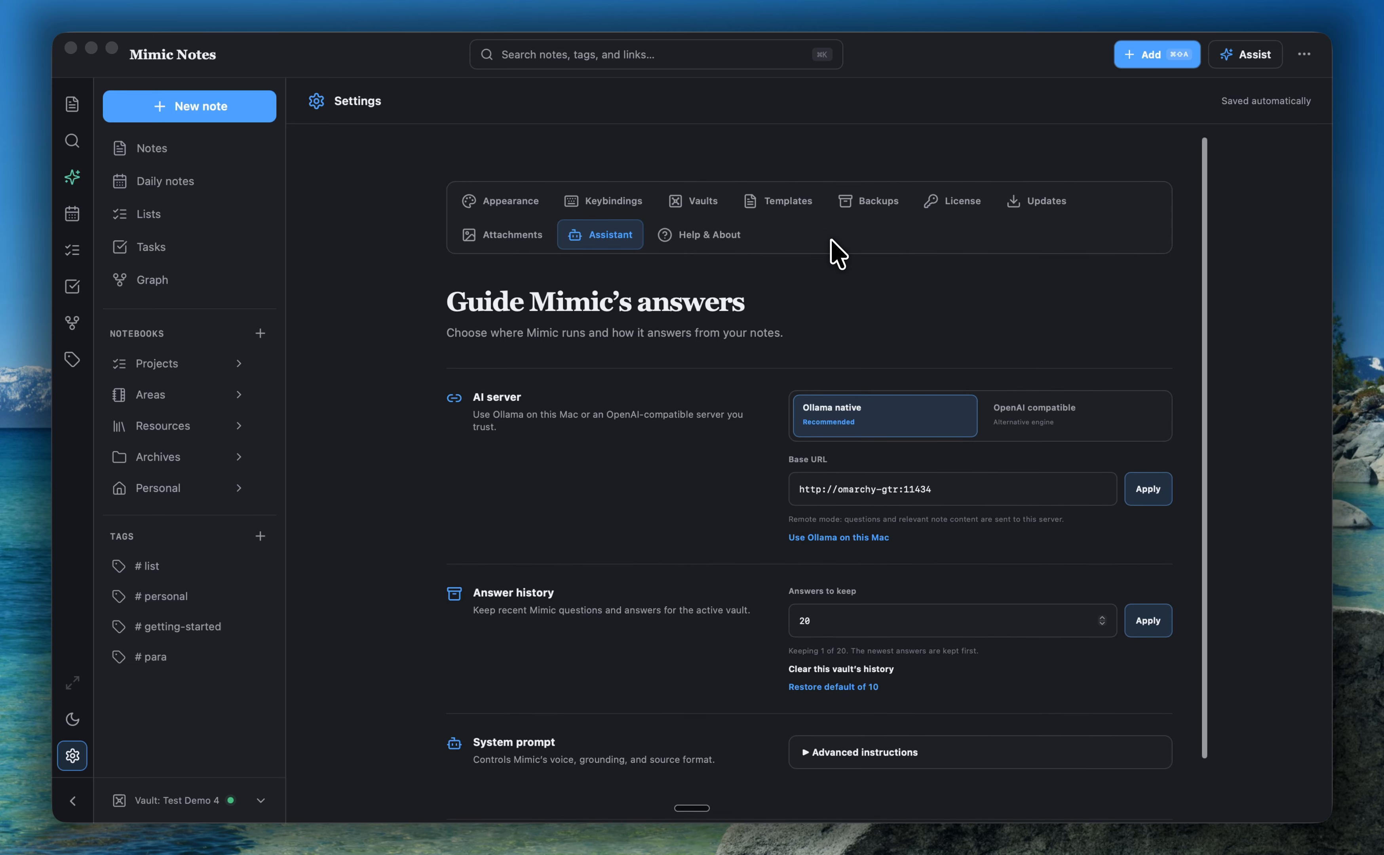
Step: Review the guide, website and support options in the Help & About settings and request the third-party licenses
{"action": "left_click", "coordinate": [704, 235]}
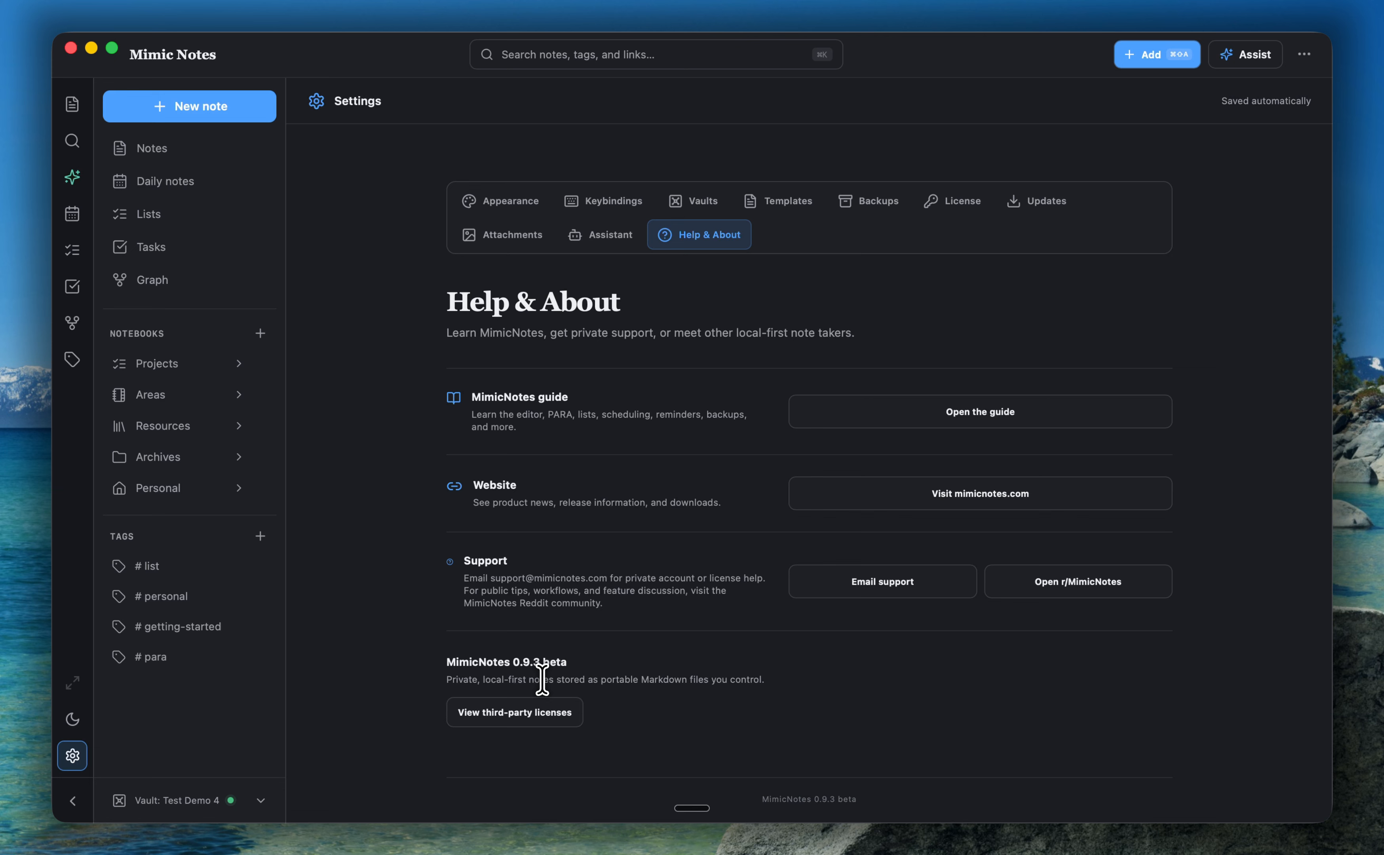
{"action": "left_click", "coordinate": [559, 713]}
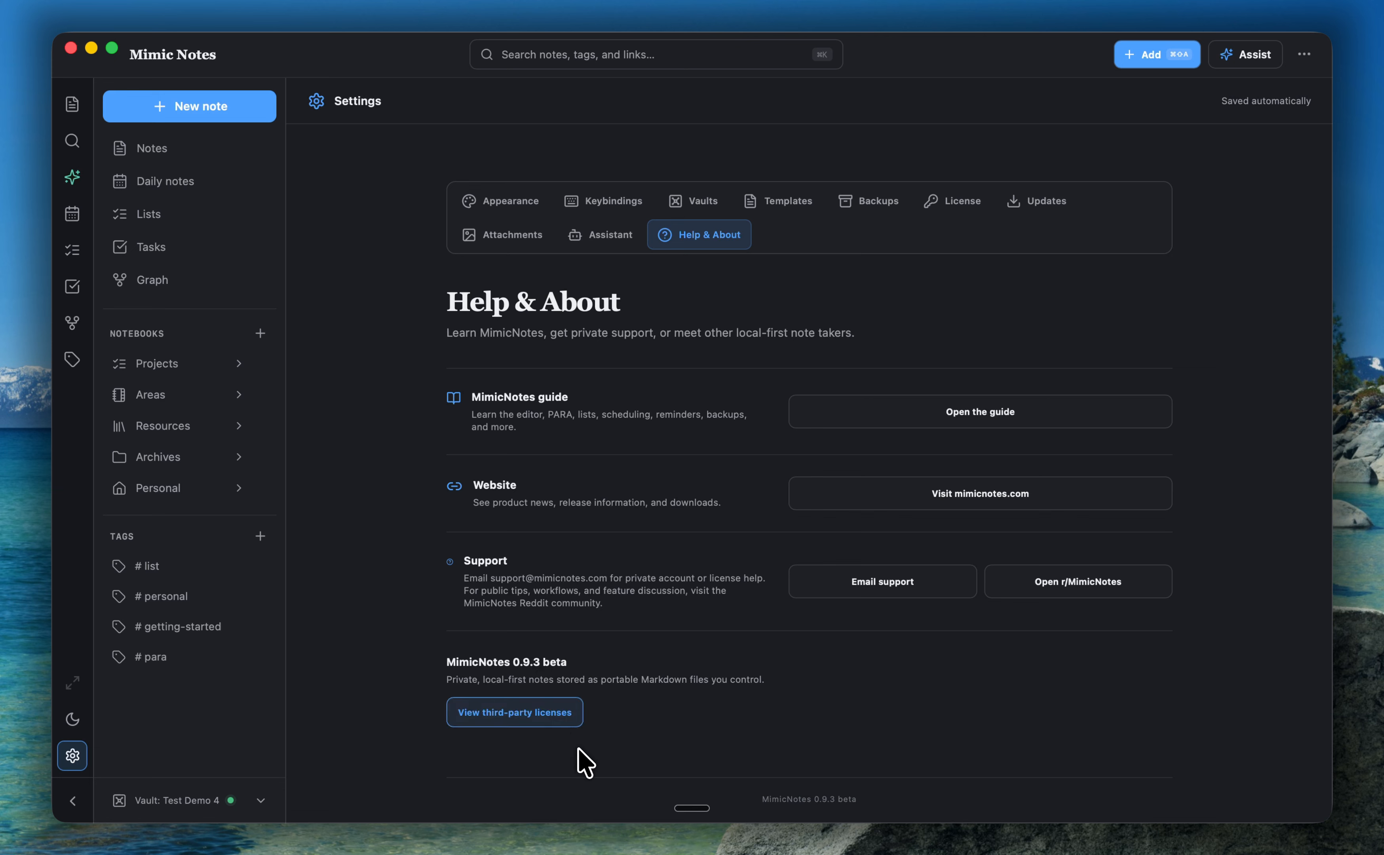